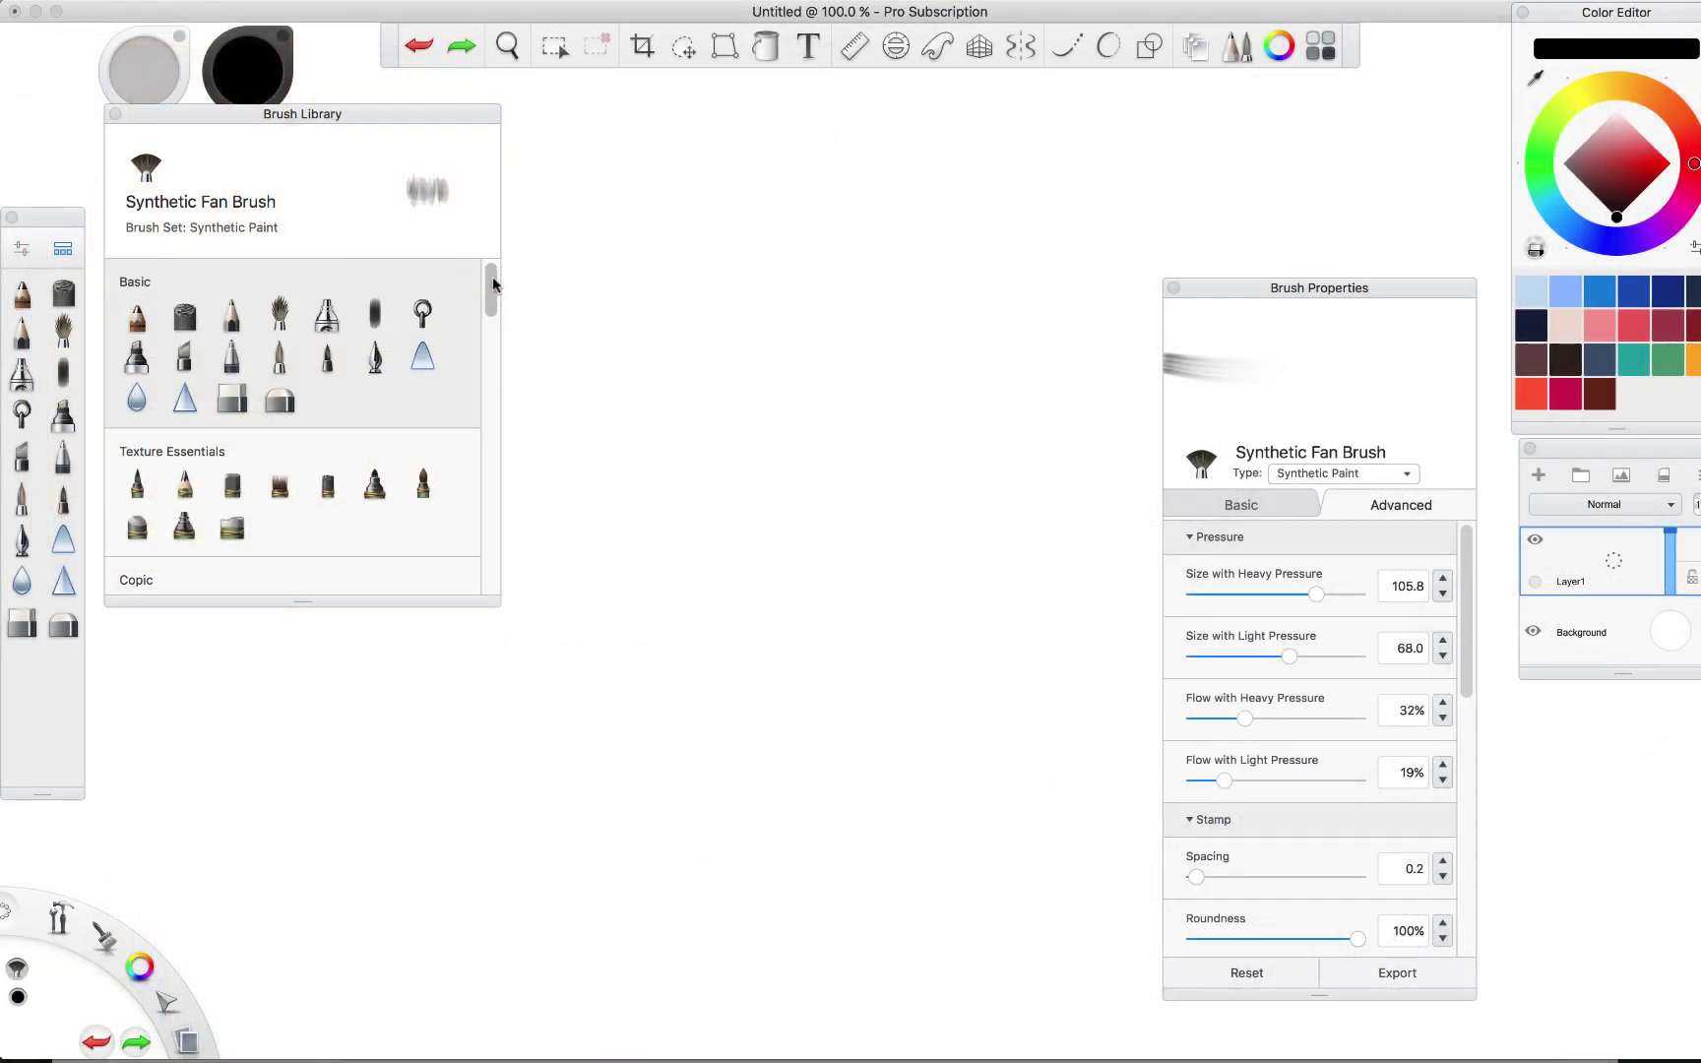
Show the Brush Library and Brush Properties panels, then undo a Synthetic Fan Brush test stroke.
{"action": "scroll", "coordinate": [473, 325], "scroll_direction": "down", "scroll_amount": 3}
{"action": "left_click", "coordinate": [71, 253]}
{"action": "left_click", "coordinate": [20, 252]}
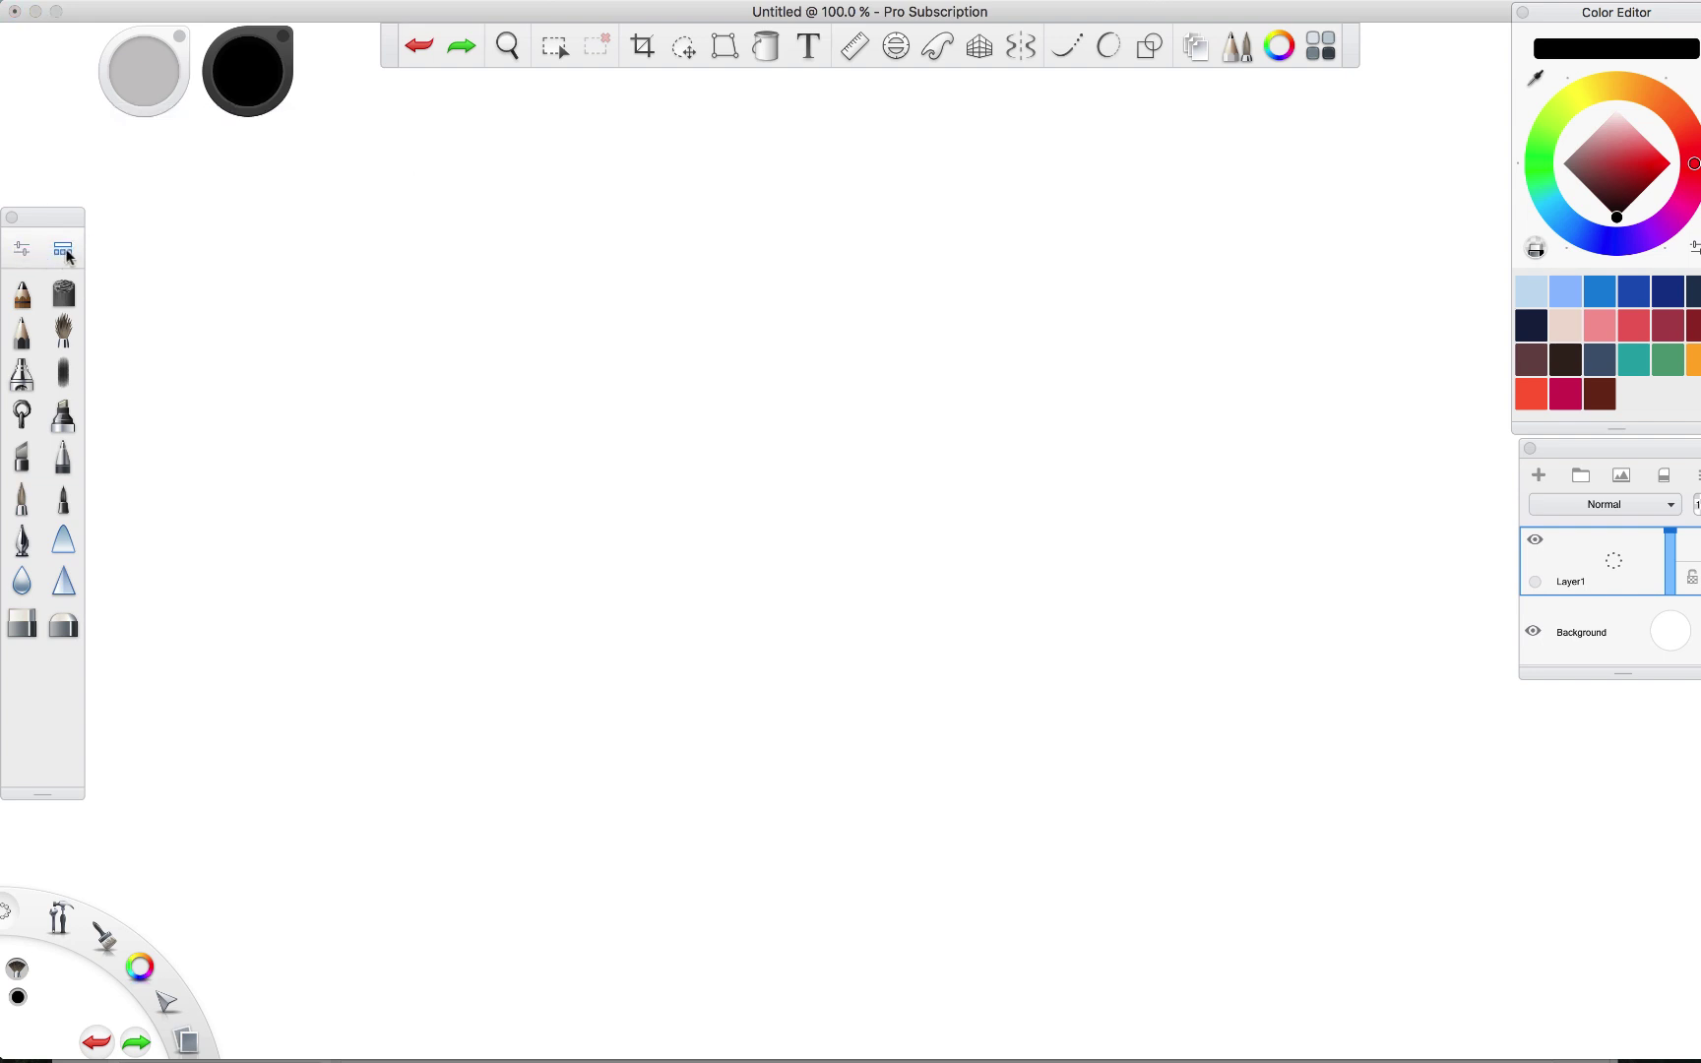
{"action": "left_click", "coordinate": [65, 253]}
{"action": "left_click", "coordinate": [21, 251]}
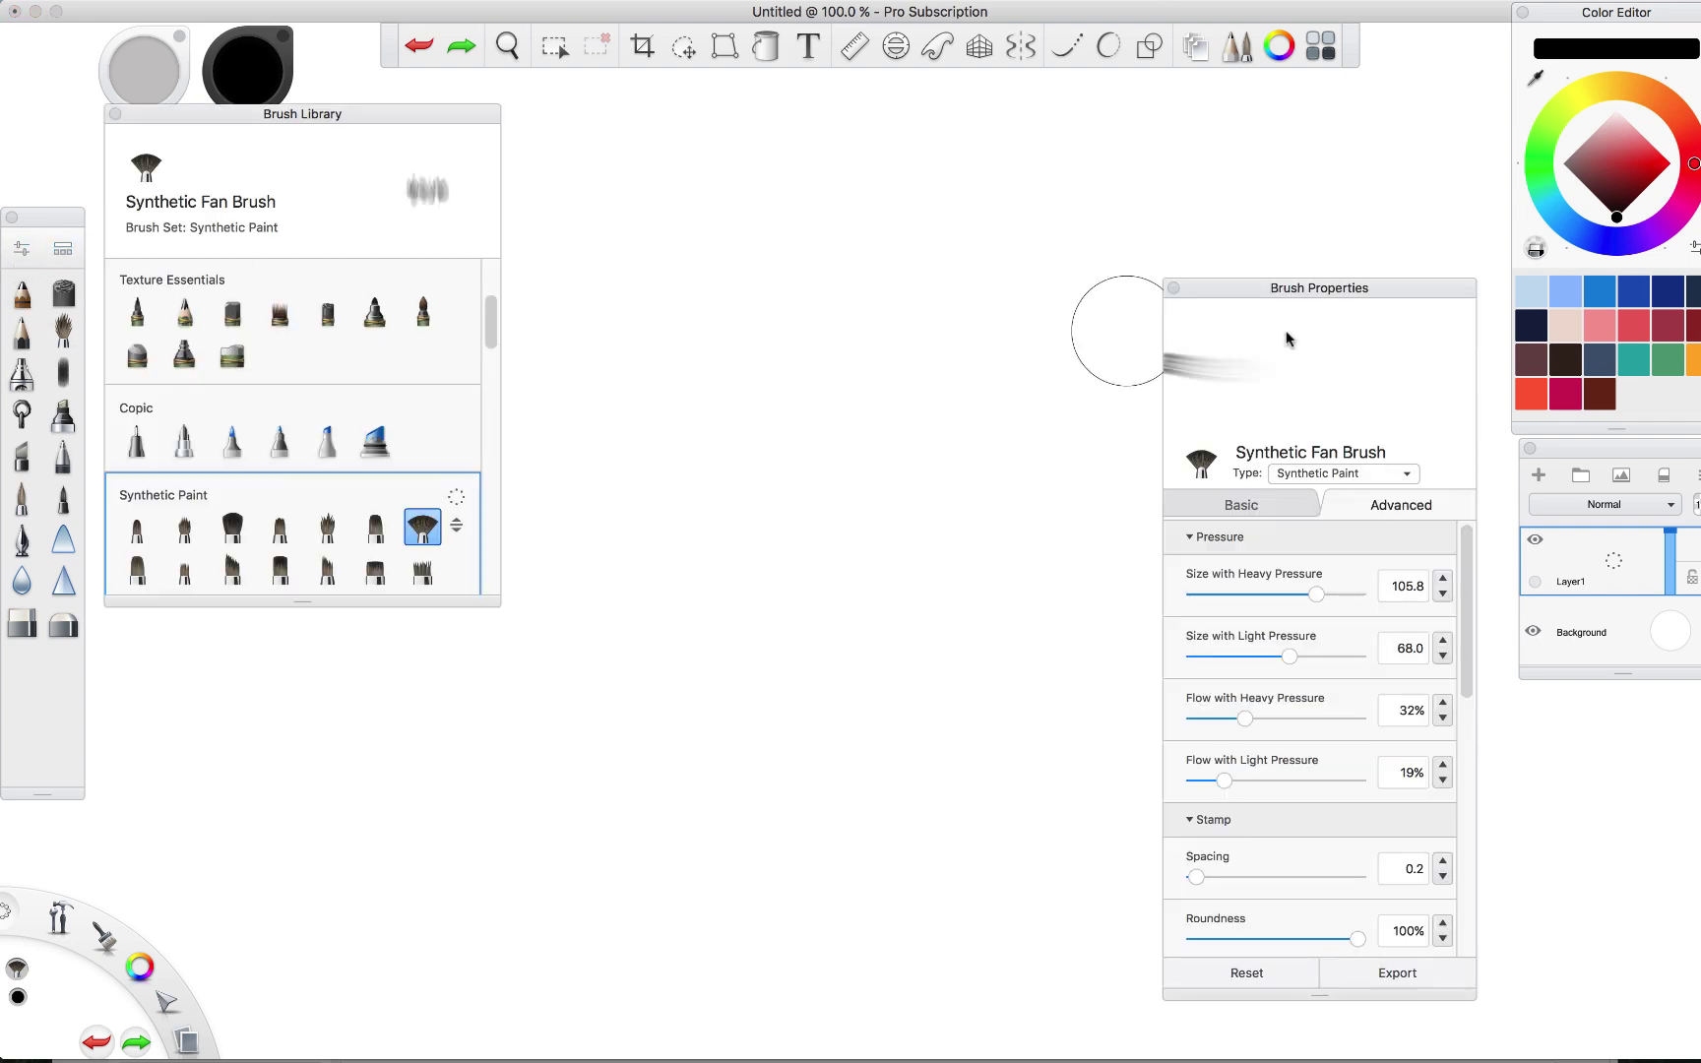
{"action": "left_click", "coordinate": [65, 253]}
{"action": "left_click", "coordinate": [65, 253]}
{"action": "mouse_move", "coordinate": [488, 317]}
{"action": "left_mouse_down"}
{"action": "mouse_move", "coordinate": [493, 285]}
{"action": "mouse_move", "coordinate": [493, 562]}
{"action": "mouse_move", "coordinate": [494, 315]}
{"action": "left_mouse_up"}
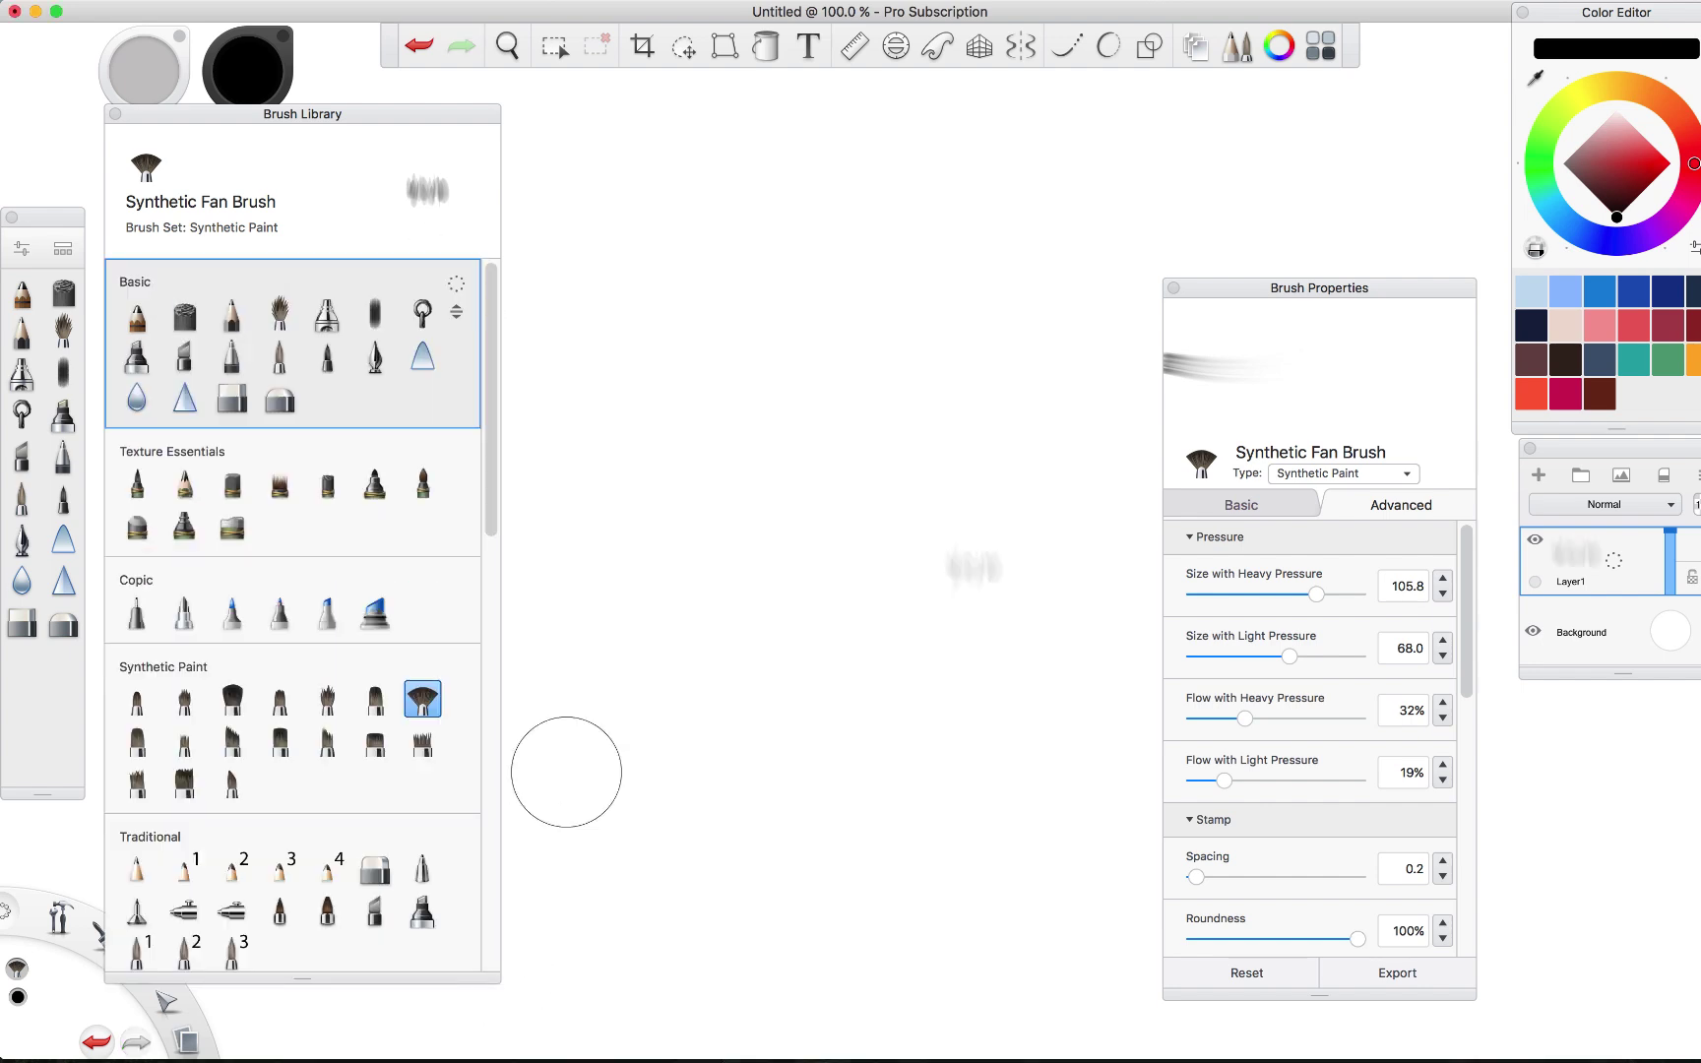
{"action": "key", "text": "super+z"}
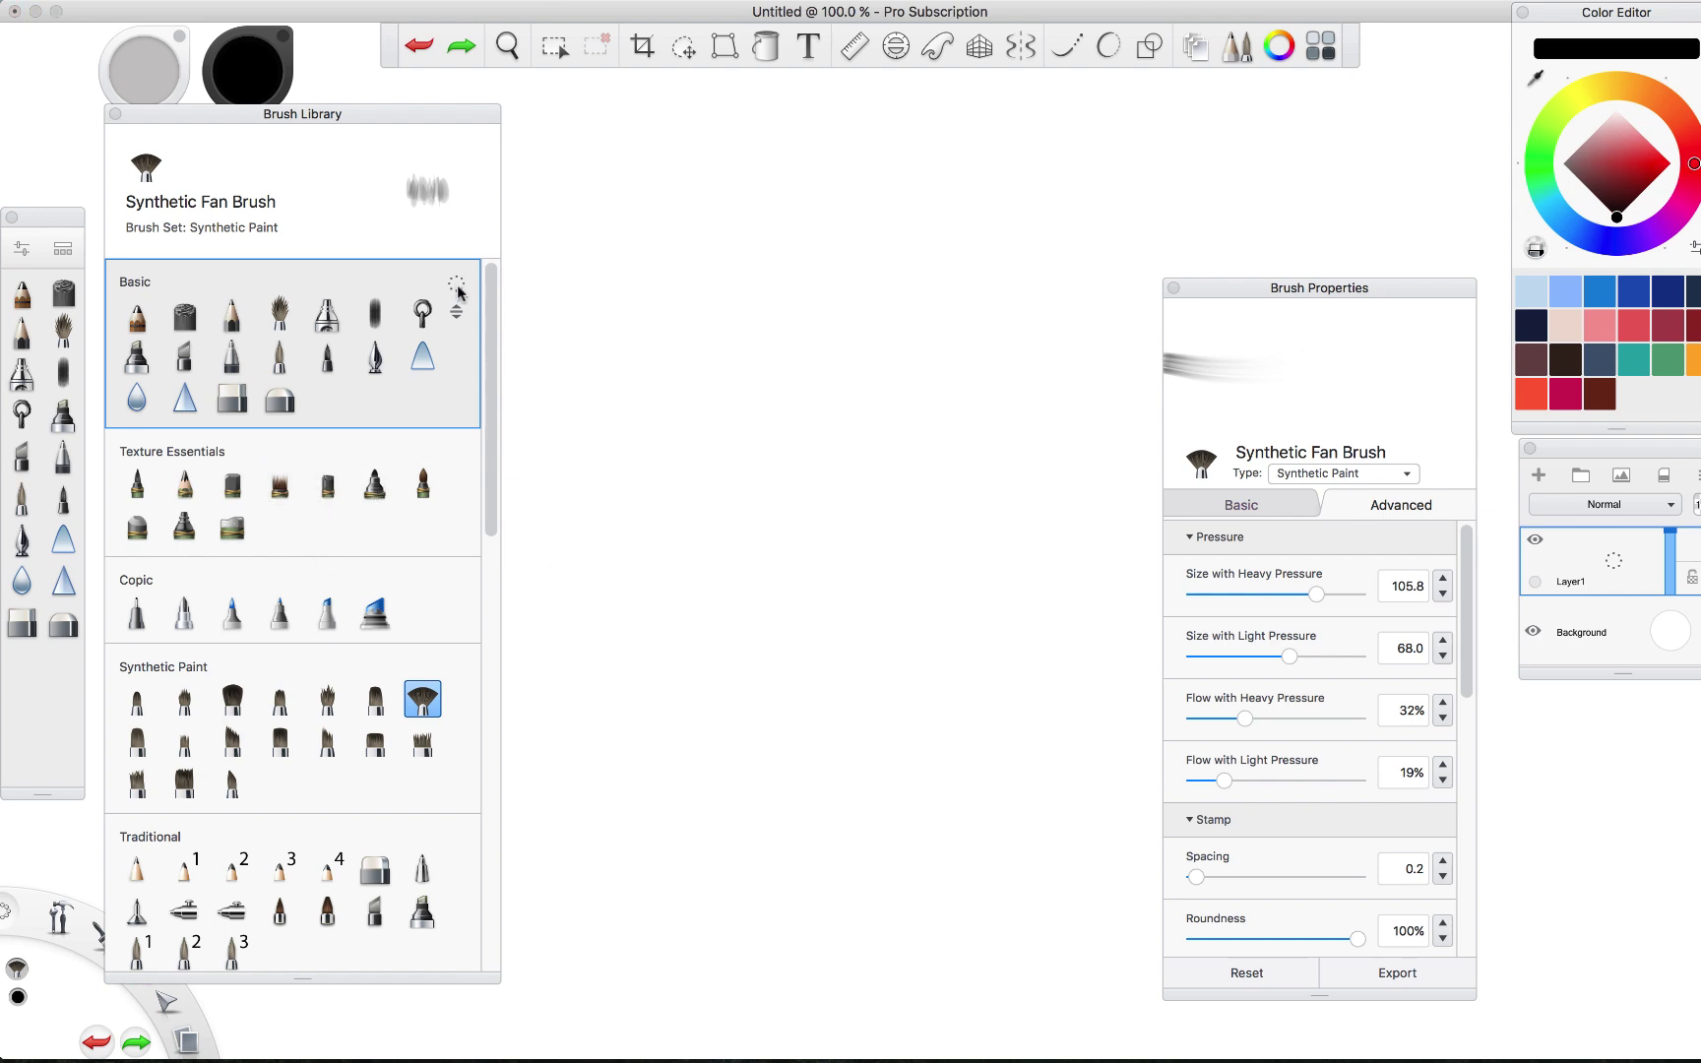
{"action": "left_click", "coordinate": [63, 250]}
{"action": "left_click", "coordinate": [63, 250]}
{"action": "mouse_move", "coordinate": [456, 315]}
{"action": "left_mouse_down"}
{"action": "mouse_move", "coordinate": [457, 656]}
{"action": "mouse_move", "coordinate": [457, 307]}
{"action": "left_mouse_up"}
{"action": "left_click", "coordinate": [456, 287]}
{"action": "mouse_move", "coordinate": [487, 455]}
{"action": "left_mouse_down"}
{"action": "mouse_move", "coordinate": [500, 903]}
{"action": "mouse_move", "coordinate": [546, 497]}
{"action": "mouse_move", "coordinate": [536, 338]}
{"action": "left_mouse_up"}
Paint a grey patch with the Basic airbrush at about size 80, sampling white, mid-grey and light grey.
{"action": "left_click", "coordinate": [375, 315]}
{"action": "mouse_move", "coordinate": [716, 421]}
{"action": "left_mouse_down"}
{"action": "mouse_move", "coordinate": [777, 401]}
{"action": "mouse_move", "coordinate": [753, 506]}
{"action": "left_mouse_up"}
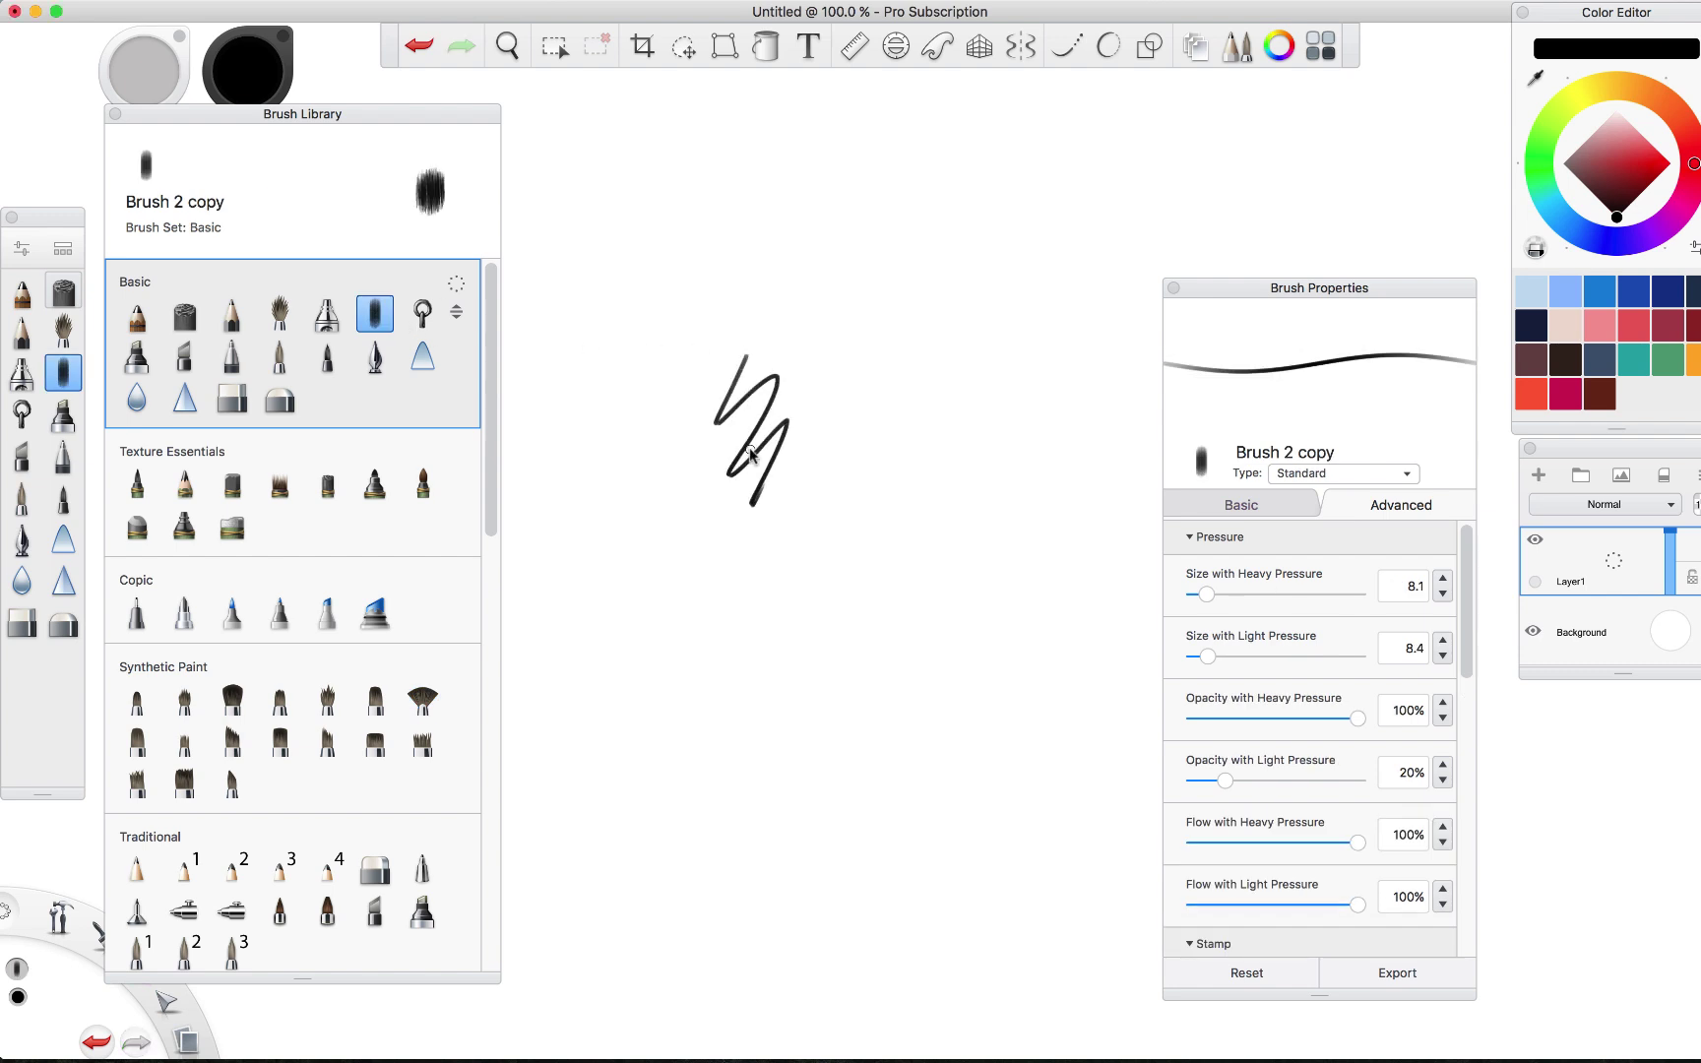
{"action": "key", "text": "super+z"}
{"action": "mouse_move", "coordinate": [695, 286]}
{"action": "left_mouse_down"}
{"action": "mouse_move", "coordinate": [728, 372]}
{"action": "mouse_move", "coordinate": [714, 521]}
{"action": "mouse_move", "coordinate": [738, 590]}
{"action": "mouse_move", "coordinate": [689, 611]}
{"action": "mouse_move", "coordinate": [722, 648]}
{"action": "mouse_move", "coordinate": [635, 581]}
{"action": "mouse_move", "coordinate": [622, 393]}
{"action": "mouse_move", "coordinate": [686, 711]}
{"action": "mouse_move", "coordinate": [596, 512]}
{"action": "mouse_move", "coordinate": [622, 481]}
{"action": "mouse_move", "coordinate": [578, 477]}
{"action": "mouse_move", "coordinate": [566, 649]}
{"action": "mouse_move", "coordinate": [561, 433]}
{"action": "mouse_move", "coordinate": [590, 640]}
{"action": "mouse_move", "coordinate": [649, 330]}
{"action": "mouse_move", "coordinate": [590, 393]}
{"action": "mouse_move", "coordinate": [565, 531]}
{"action": "mouse_move", "coordinate": [689, 344]}
{"action": "mouse_move", "coordinate": [709, 443]}
{"action": "left_mouse_up"}
{"action": "left_click", "coordinate": [694, 283]}
{"action": "mouse_move", "coordinate": [679, 339]}
{"action": "left_mouse_down"}
{"action": "mouse_move", "coordinate": [570, 443]}
{"action": "mouse_move", "coordinate": [536, 399]}
{"action": "left_mouse_up"}
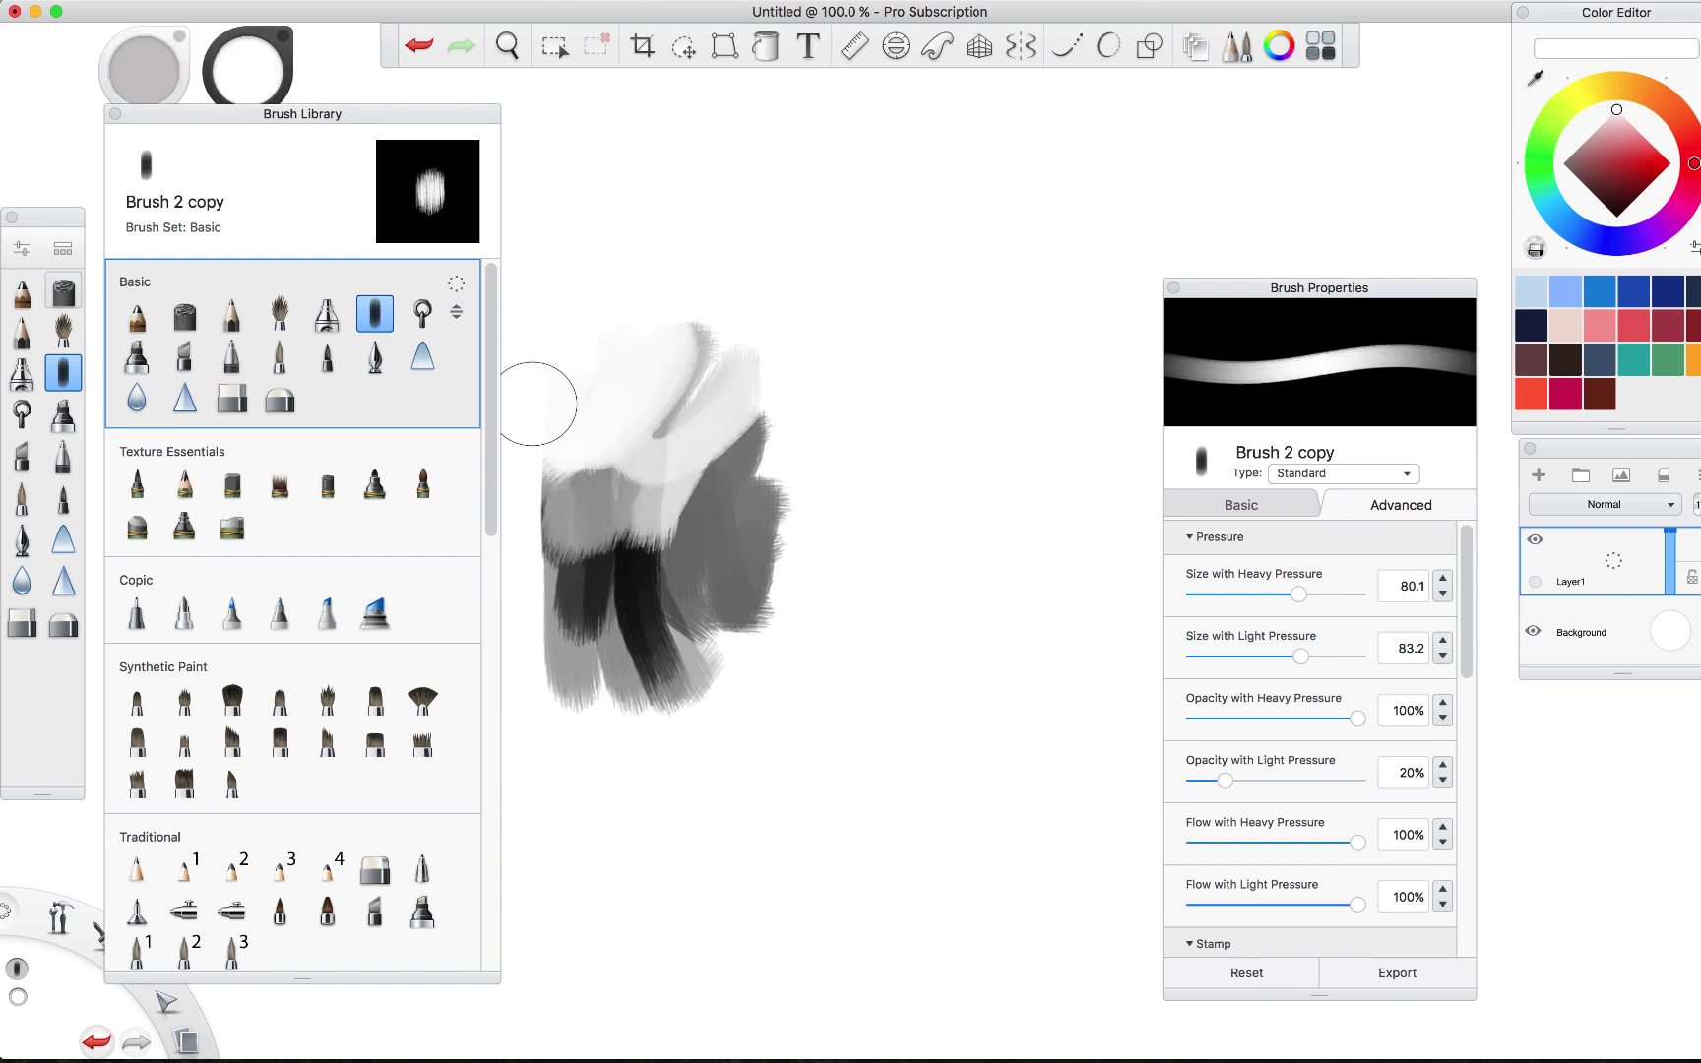
{"action": "left_click", "coordinate": [581, 527]}
{"action": "mouse_move", "coordinate": [562, 520]}
{"action": "left_mouse_down"}
{"action": "mouse_move", "coordinate": [566, 443]}
{"action": "mouse_move", "coordinate": [591, 413]}
{"action": "mouse_move", "coordinate": [655, 423]}
{"action": "mouse_move", "coordinate": [729, 492]}
{"action": "left_mouse_up"}
{"action": "left_click", "coordinate": [646, 341]}
{"action": "mouse_move", "coordinate": [610, 463]}
{"action": "left_mouse_down"}
{"action": "mouse_move", "coordinate": [551, 512]}
{"action": "mouse_move", "coordinate": [669, 615]}
{"action": "mouse_move", "coordinate": [694, 472]}
{"action": "mouse_move", "coordinate": [733, 610]}
{"action": "left_mouse_up"}
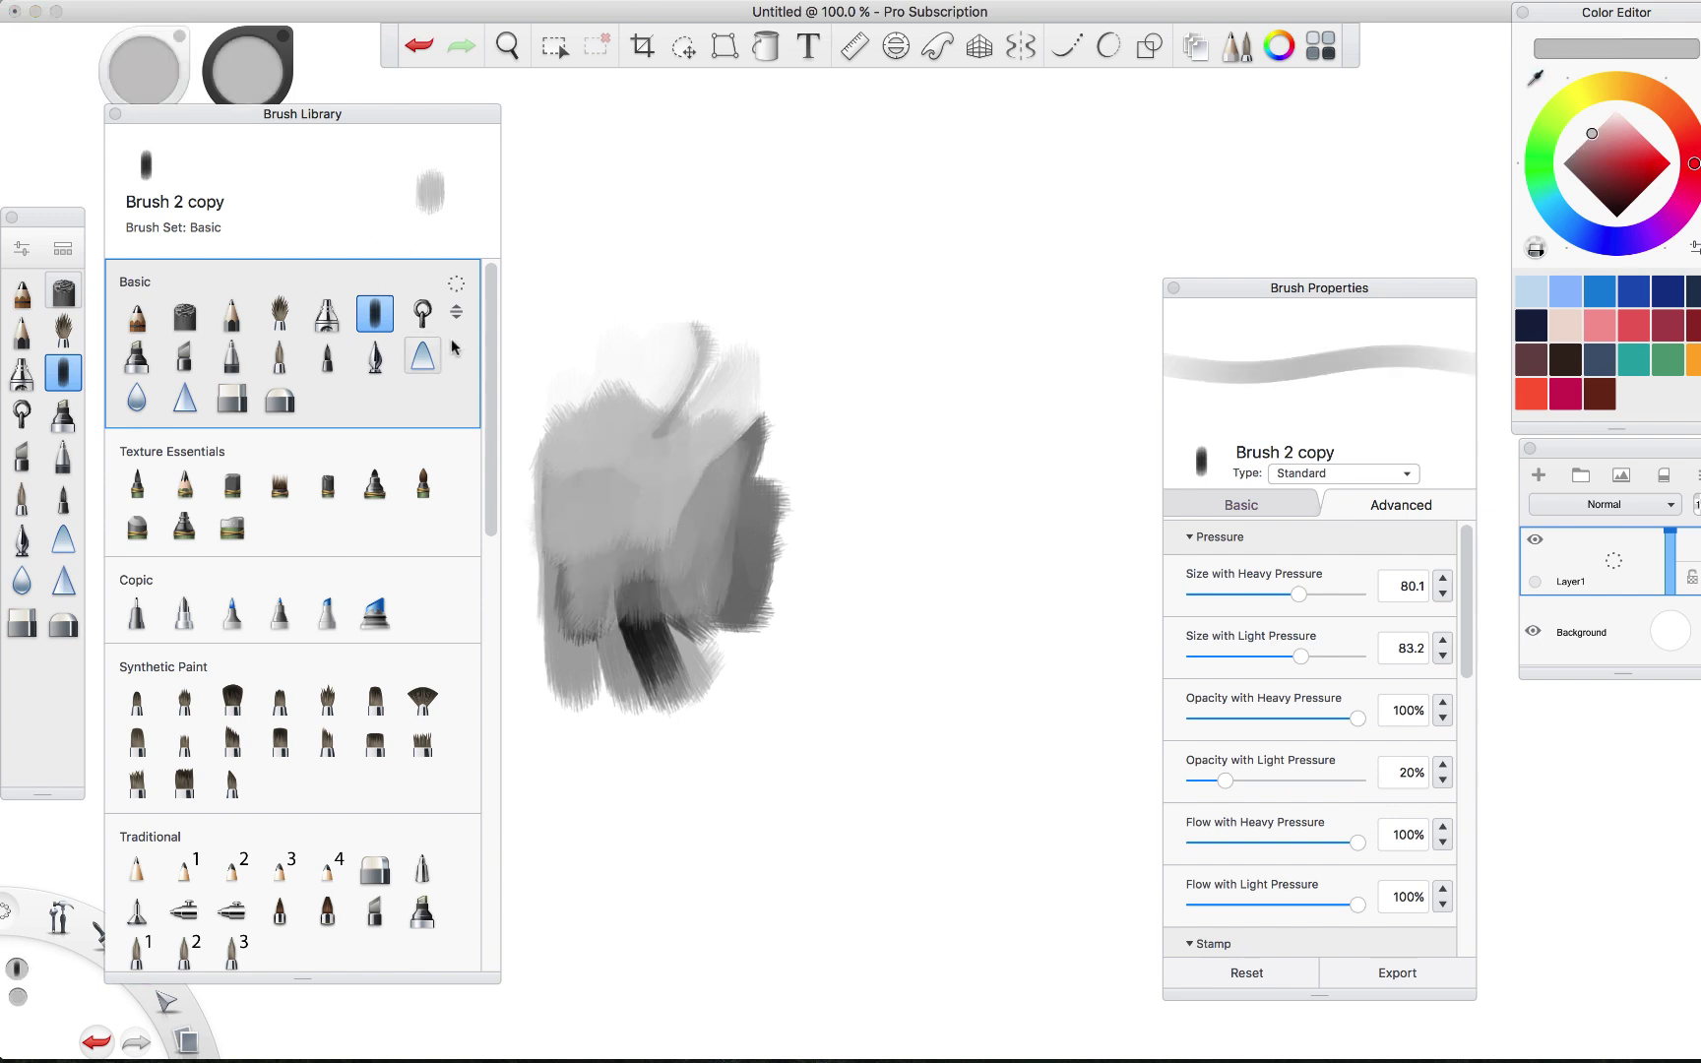
Test the chain brush at size 36 with two curving chain strokes, then undo them.
{"action": "left_click", "coordinate": [422, 313]}
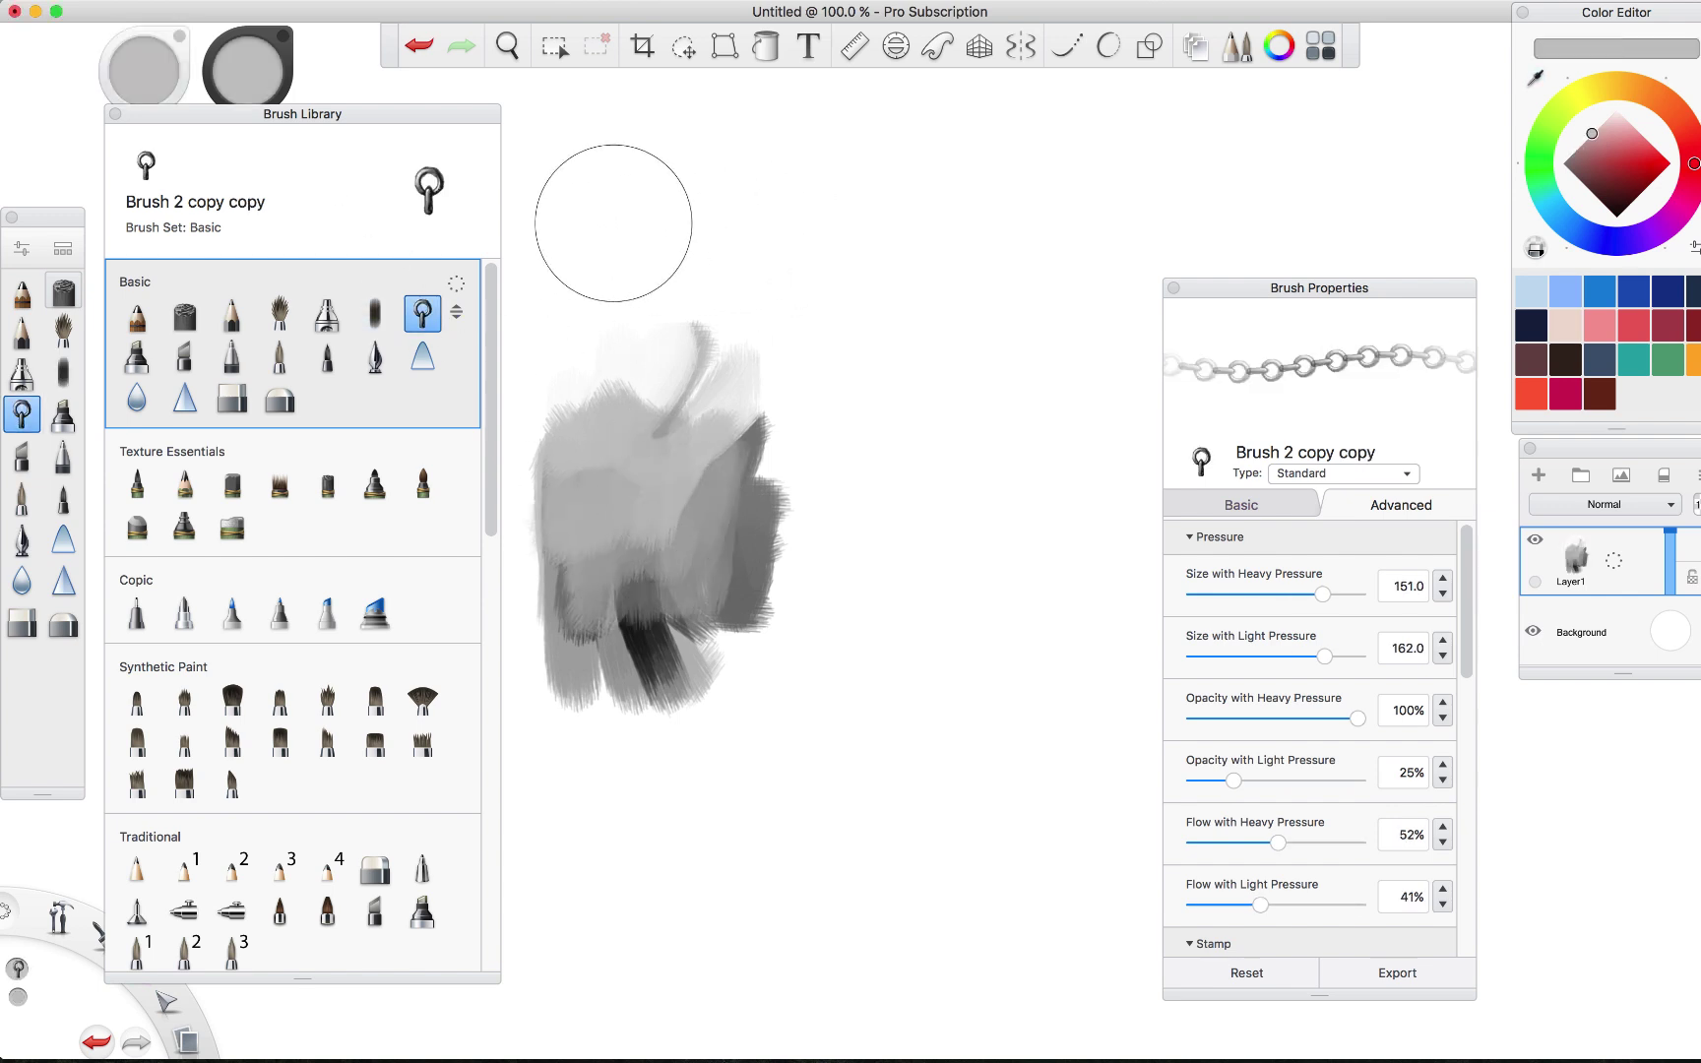
{"action": "mouse_move", "coordinate": [611, 220]}
{"action": "left_mouse_down"}
{"action": "mouse_move", "coordinate": [786, 197]}
{"action": "mouse_move", "coordinate": [908, 212]}
{"action": "mouse_move", "coordinate": [1000, 283]}
{"action": "mouse_move", "coordinate": [977, 402]}
{"action": "mouse_move", "coordinate": [850, 438]}
{"action": "mouse_move", "coordinate": [805, 541]}
{"action": "mouse_move", "coordinate": [970, 670]}
{"action": "left_mouse_up"}
{"action": "key", "text": "super+z"}
{"action": "key", "text": "bracketleft"}
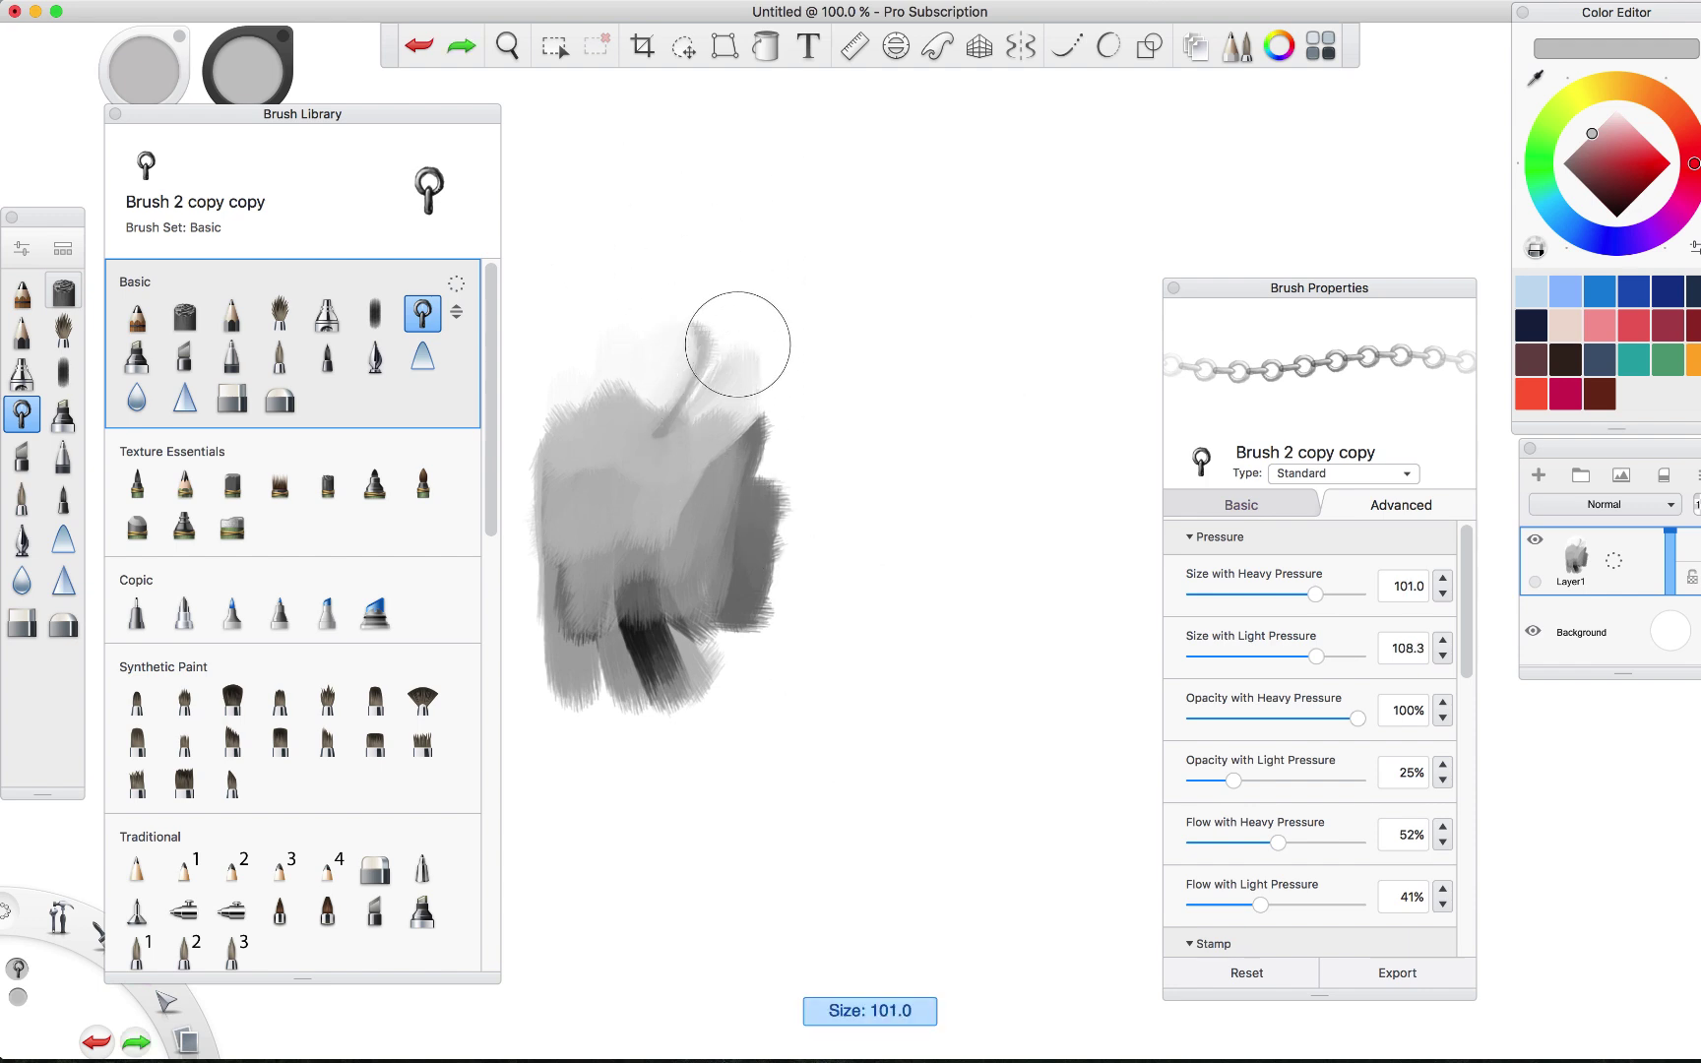
{"action": "key", "text": "bracketleft"}
{"action": "key", "text": "bracketleft"}
{"action": "mouse_move", "coordinate": [596, 208]}
{"action": "left_mouse_down"}
{"action": "mouse_move", "coordinate": [940, 246]}
{"action": "mouse_move", "coordinate": [866, 753]}
{"action": "mouse_move", "coordinate": [1073, 632]}
{"action": "left_mouse_up"}
{"action": "mouse_move", "coordinate": [635, 279]}
{"action": "left_mouse_down"}
{"action": "mouse_move", "coordinate": [915, 383]}
{"action": "mouse_move", "coordinate": [777, 753]}
{"action": "mouse_move", "coordinate": [908, 852]}
{"action": "left_mouse_up"}
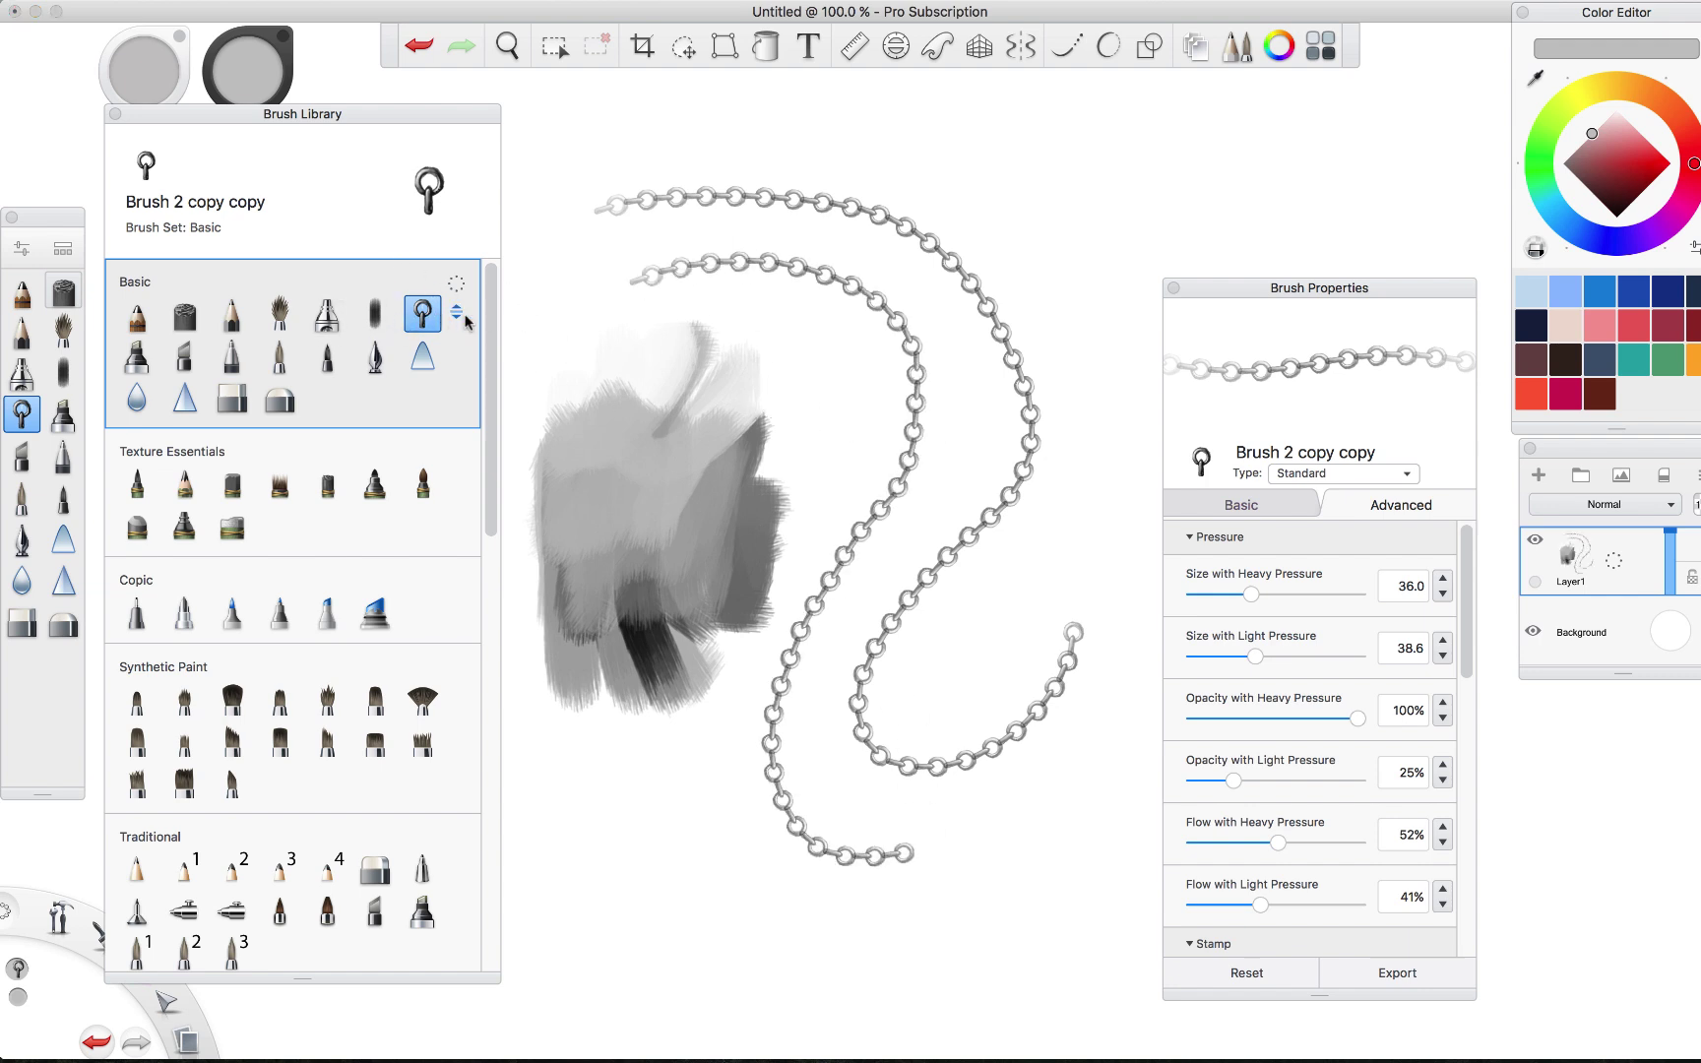
{"action": "key", "text": "super+z"}
{"action": "key", "text": "super+z"}
{"action": "key", "text": "super+z"}
{"action": "key", "text": "super+z"}
{"action": "key", "text": "super+z"}
{"action": "key", "text": "super+z"}
{"action": "key", "text": "super+z"}
{"action": "key", "text": "super+z"}
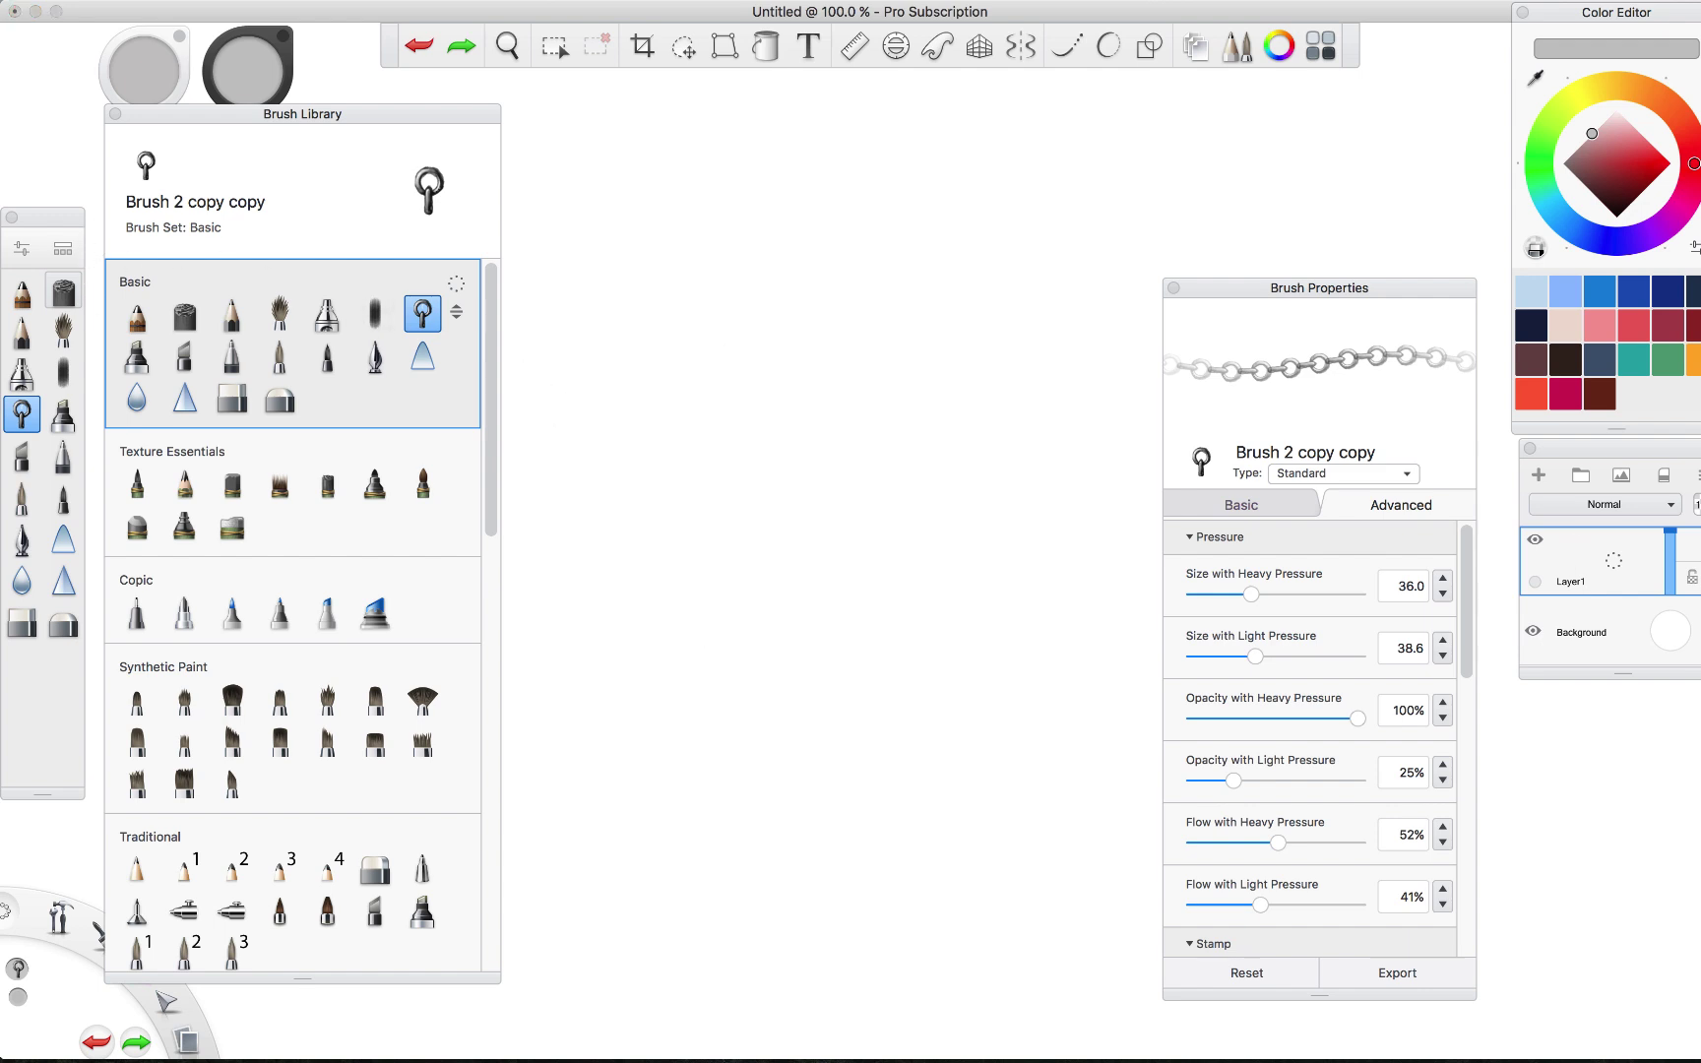
Select Art Pencil, copy the first Glow brush into the Basic set, and open the set menu.
{"action": "left_click", "coordinate": [137, 316]}
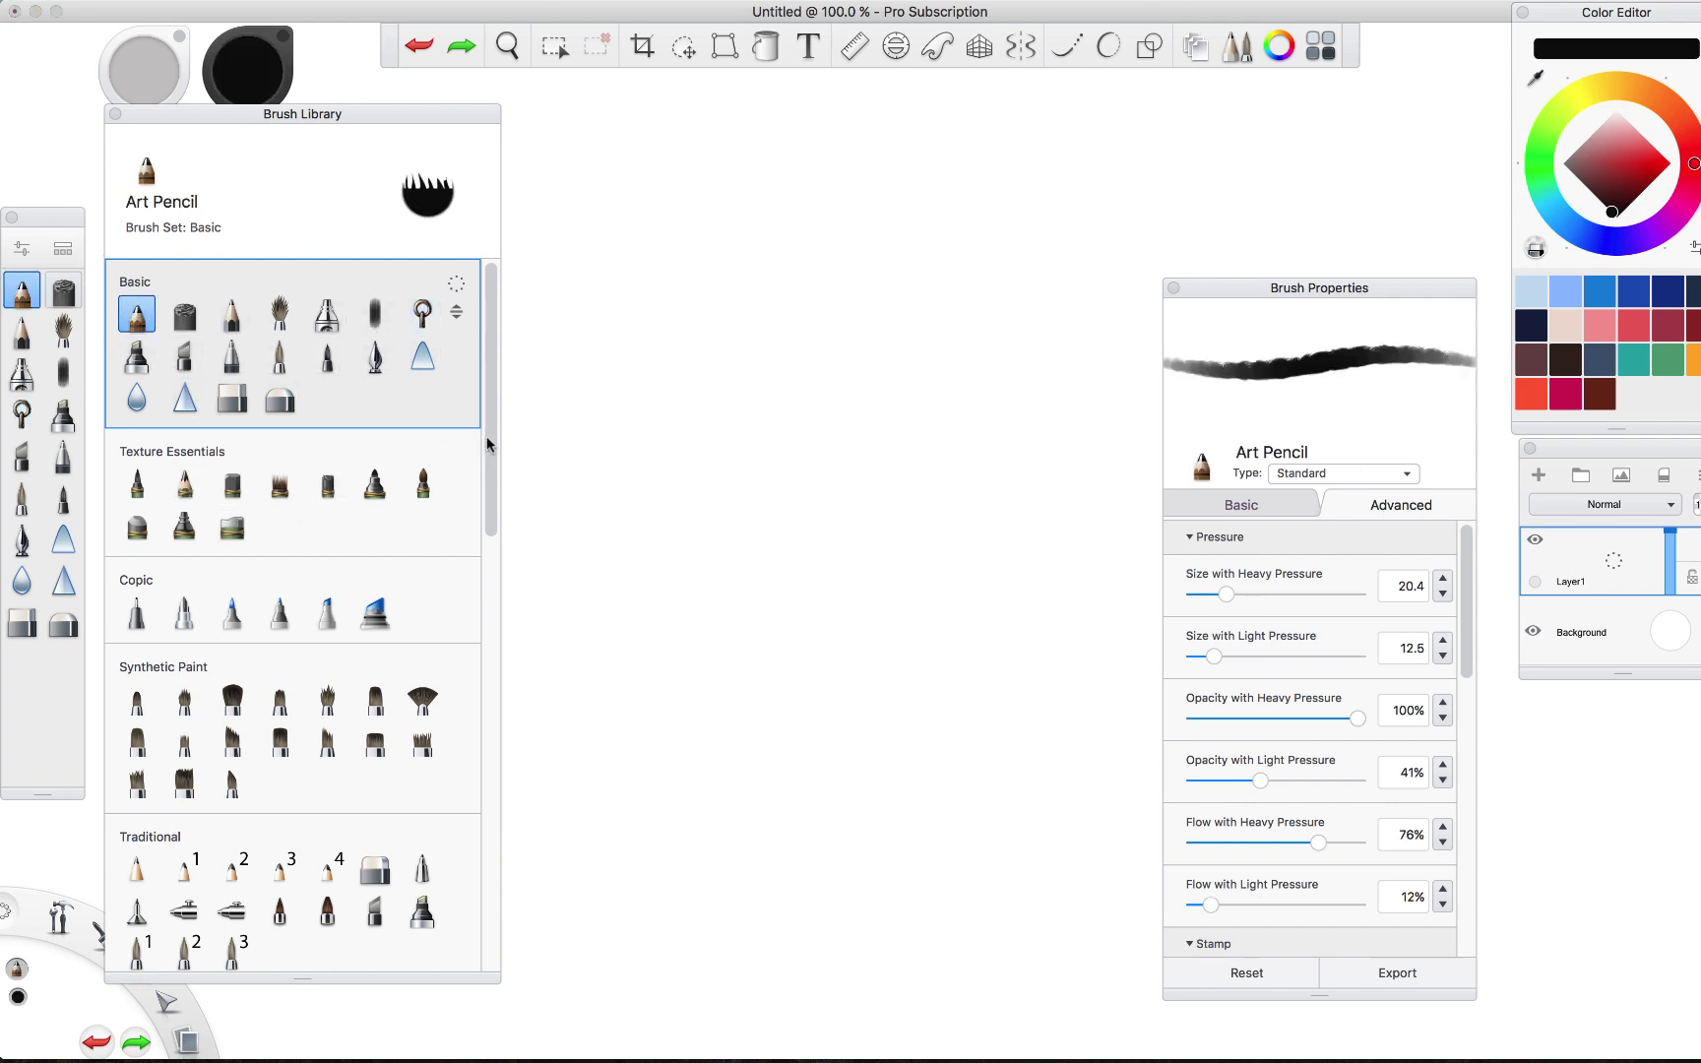
{"action": "mouse_move", "coordinate": [489, 443]}
{"action": "left_mouse_down"}
{"action": "mouse_move", "coordinate": [505, 588]}
{"action": "mouse_move", "coordinate": [505, 424]}
{"action": "mouse_move", "coordinate": [487, 741]}
{"action": "left_mouse_up"}
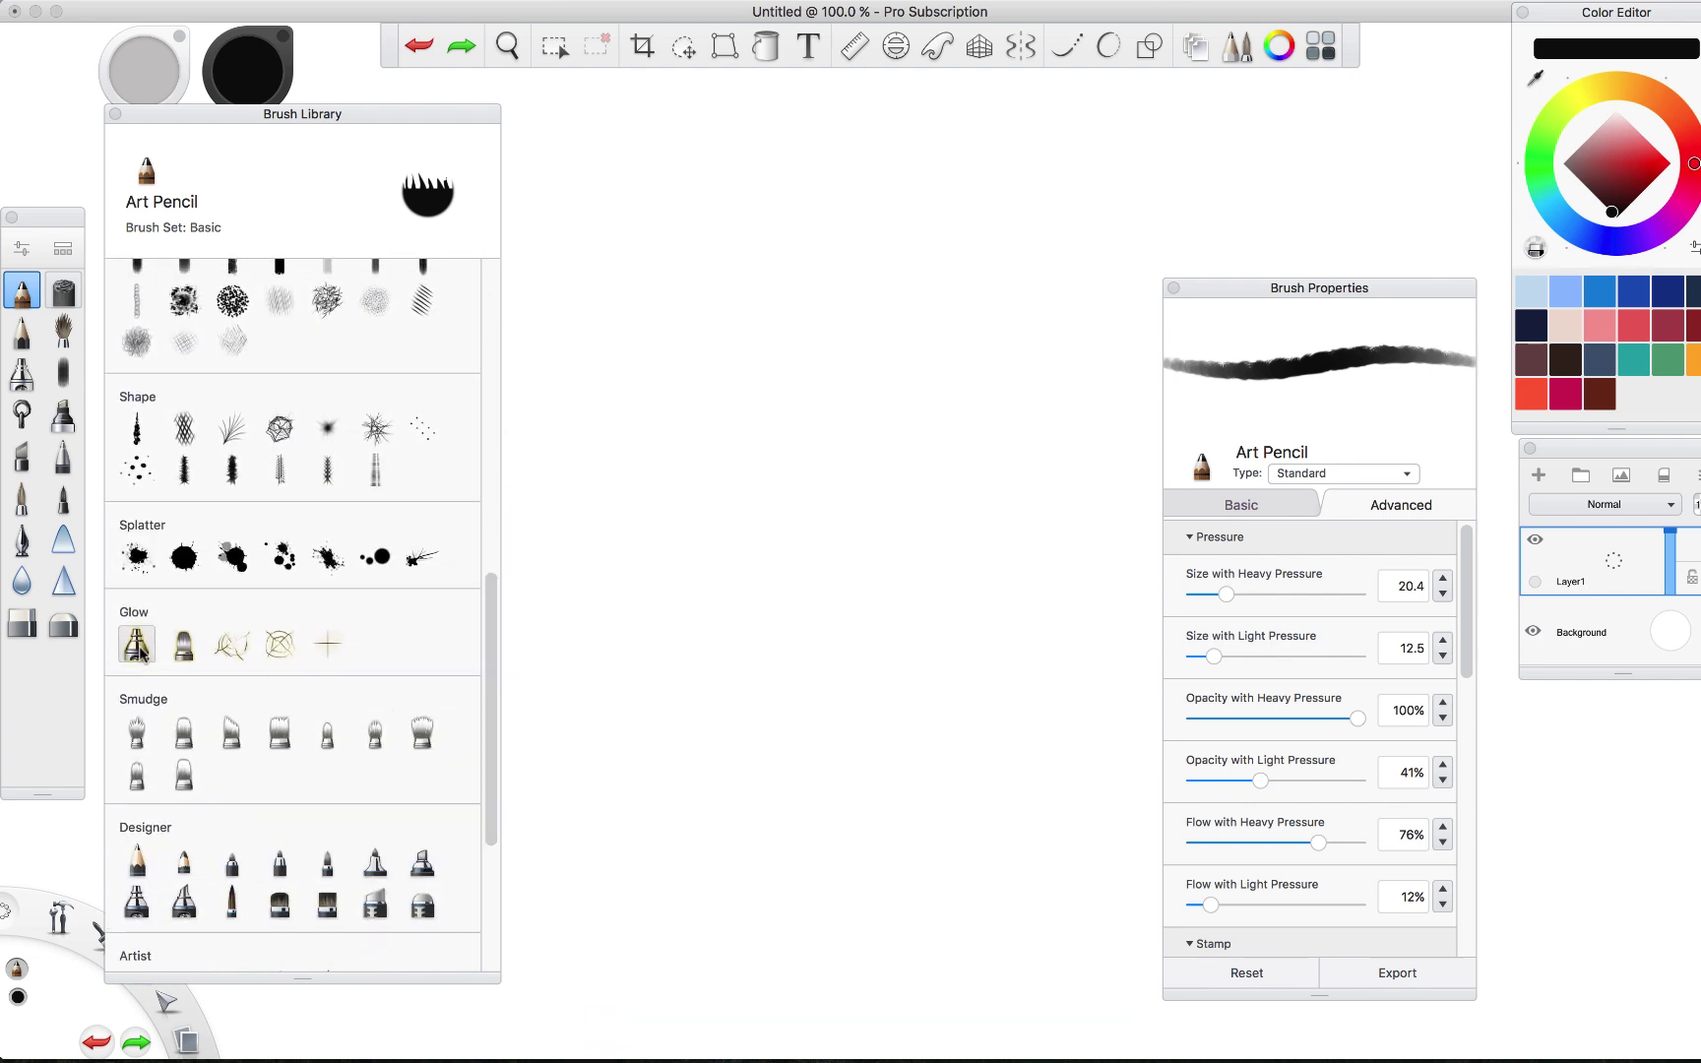
{"action": "mouse_move", "coordinate": [138, 645]}
{"action": "left_mouse_down"}
{"action": "mouse_move", "coordinate": [249, 262]}
{"action": "mouse_move", "coordinate": [283, 353]}
{"action": "mouse_move", "coordinate": [333, 416]}
{"action": "left_mouse_up"}
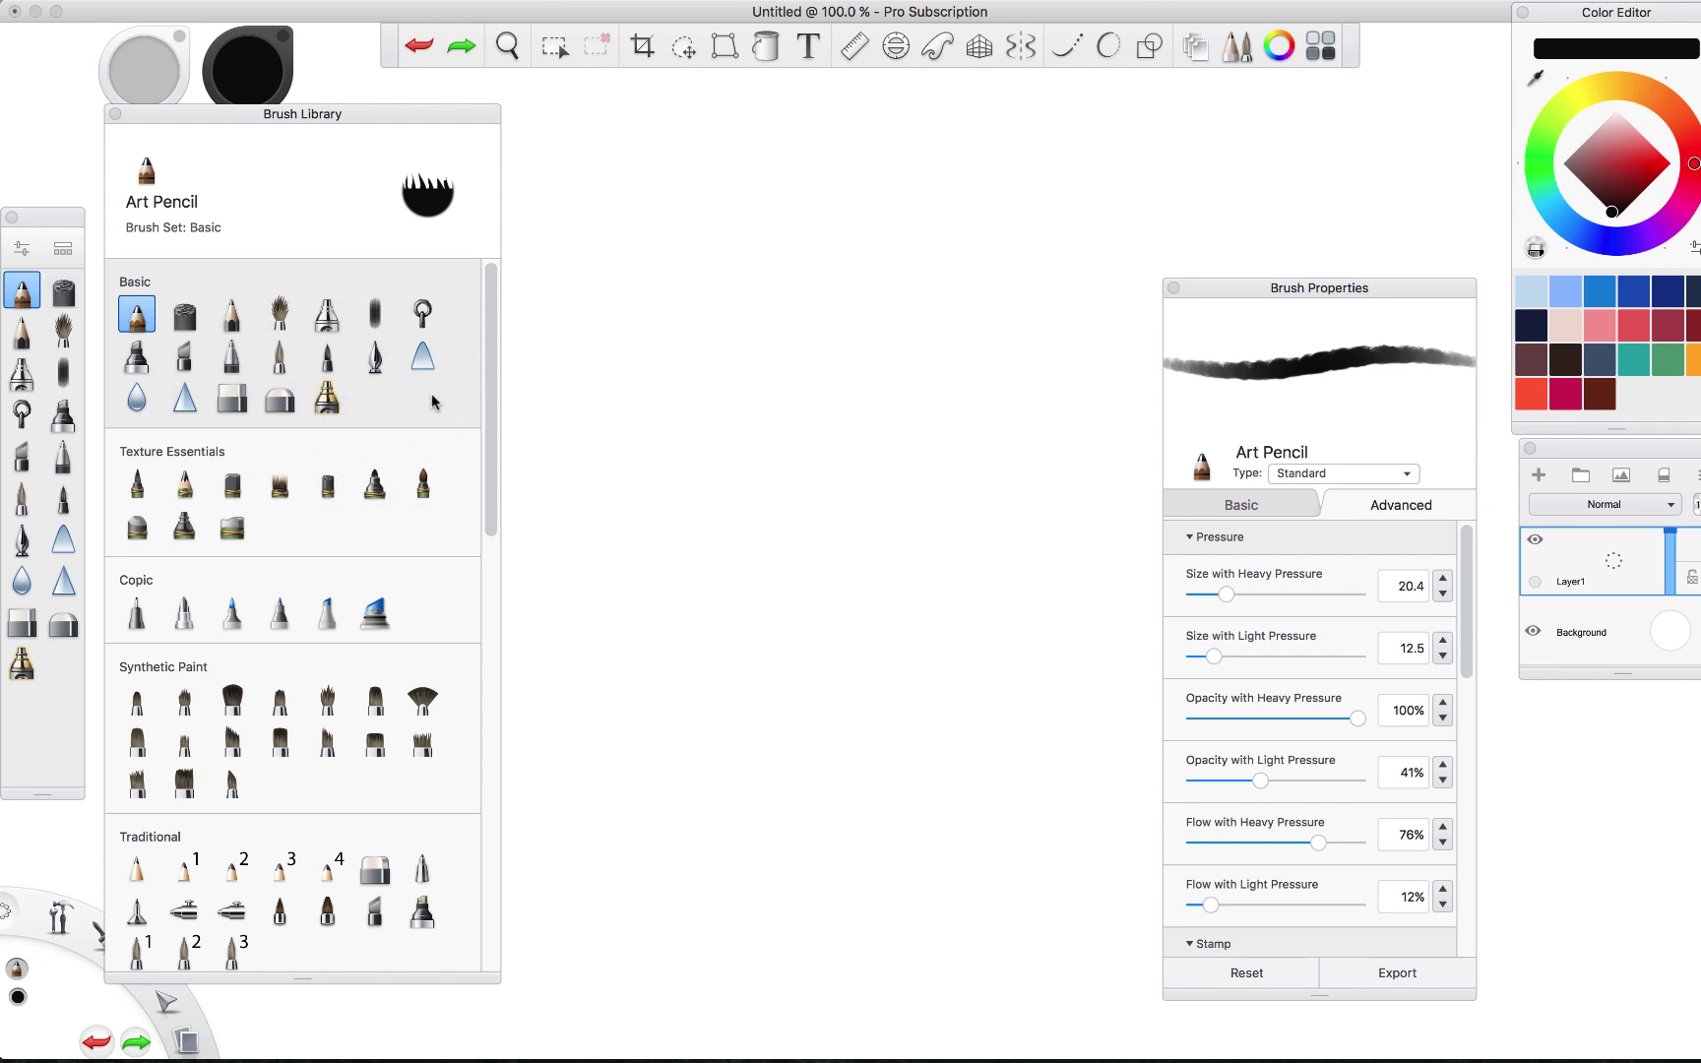
{"action": "left_click", "coordinate": [453, 279]}
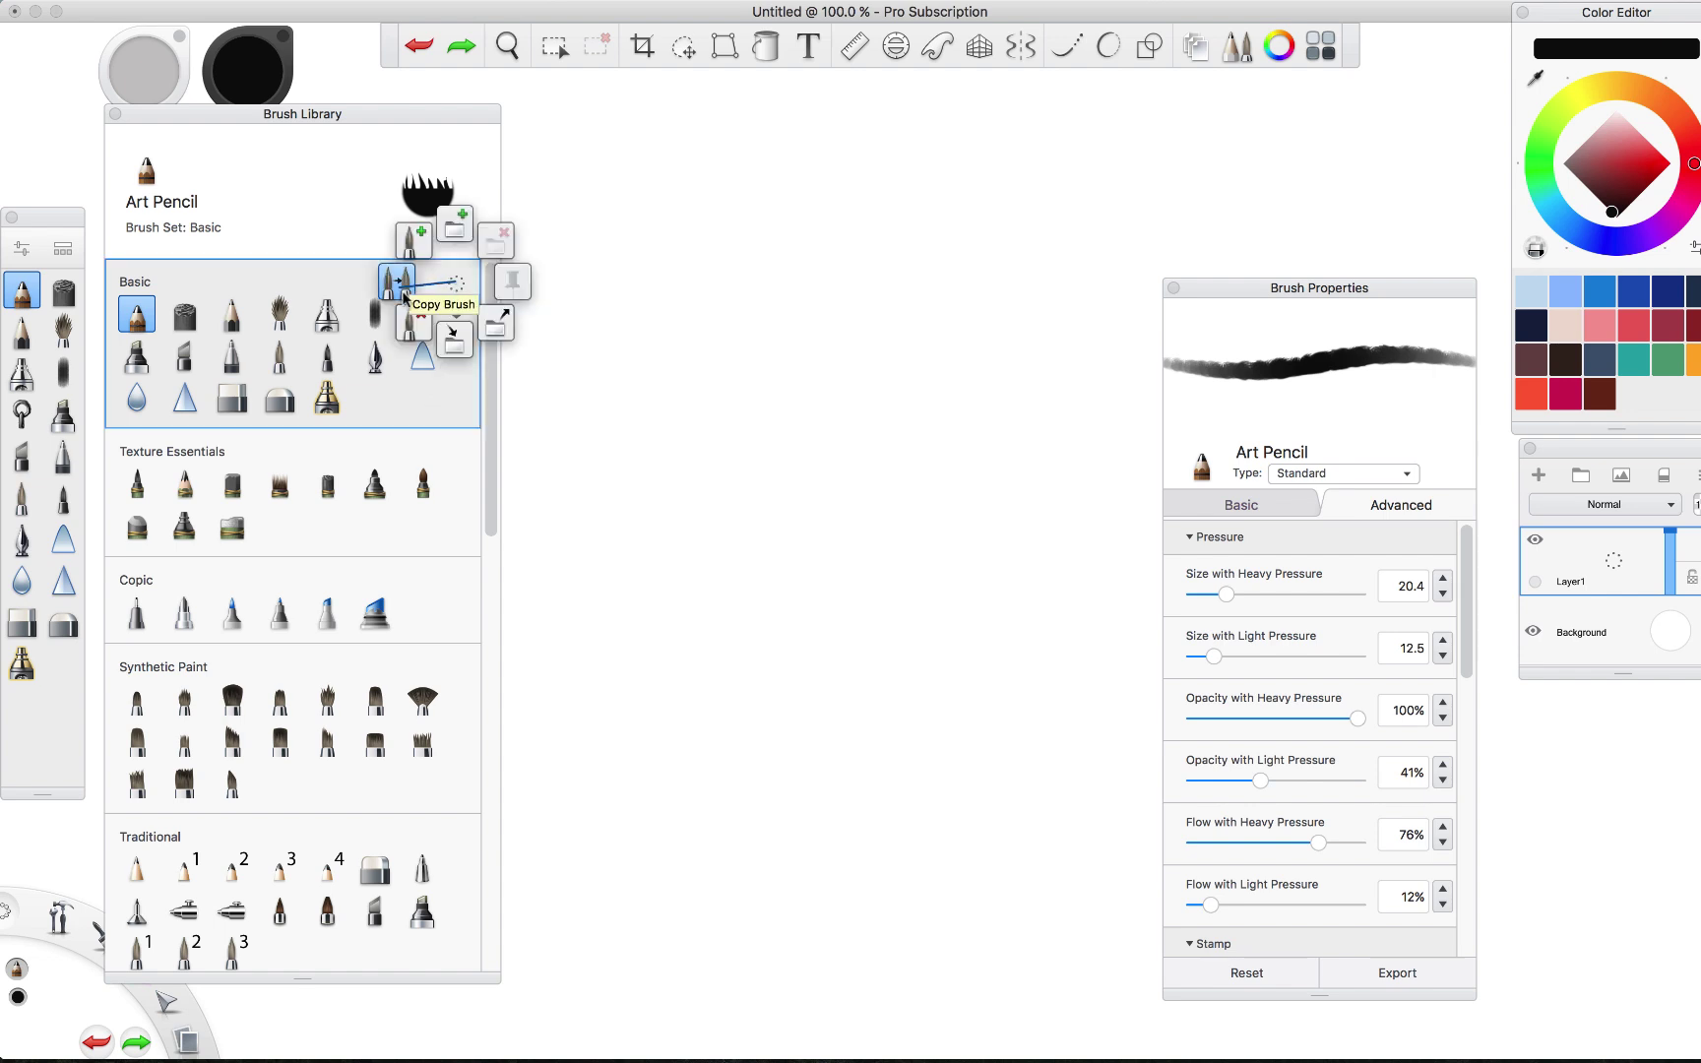
Add a new brush set and rename it from 'Set 01' to 'Trents Brushes'.
{"action": "left_click", "coordinate": [456, 223]}
{"action": "double_click", "coordinate": [163, 453]}
{"action": "key", "text": "super+a"}
{"action": "key", "text": "BackSpace"}
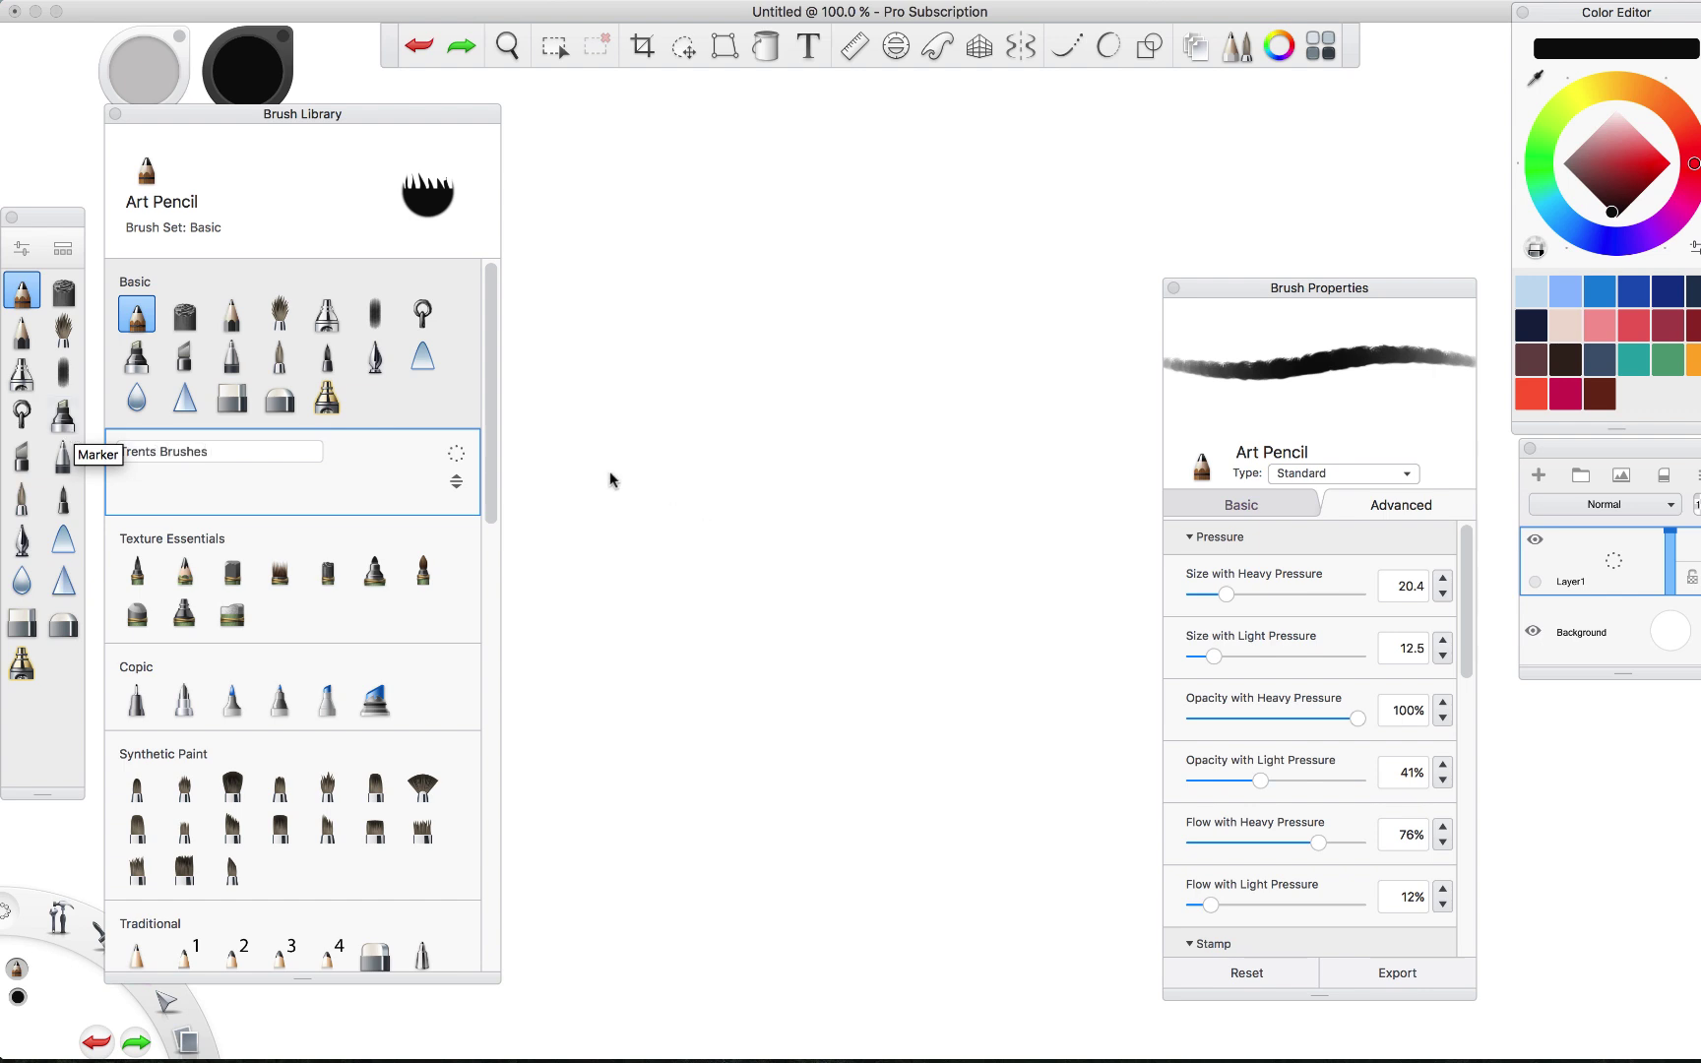
{"action": "key", "text": "Return"}
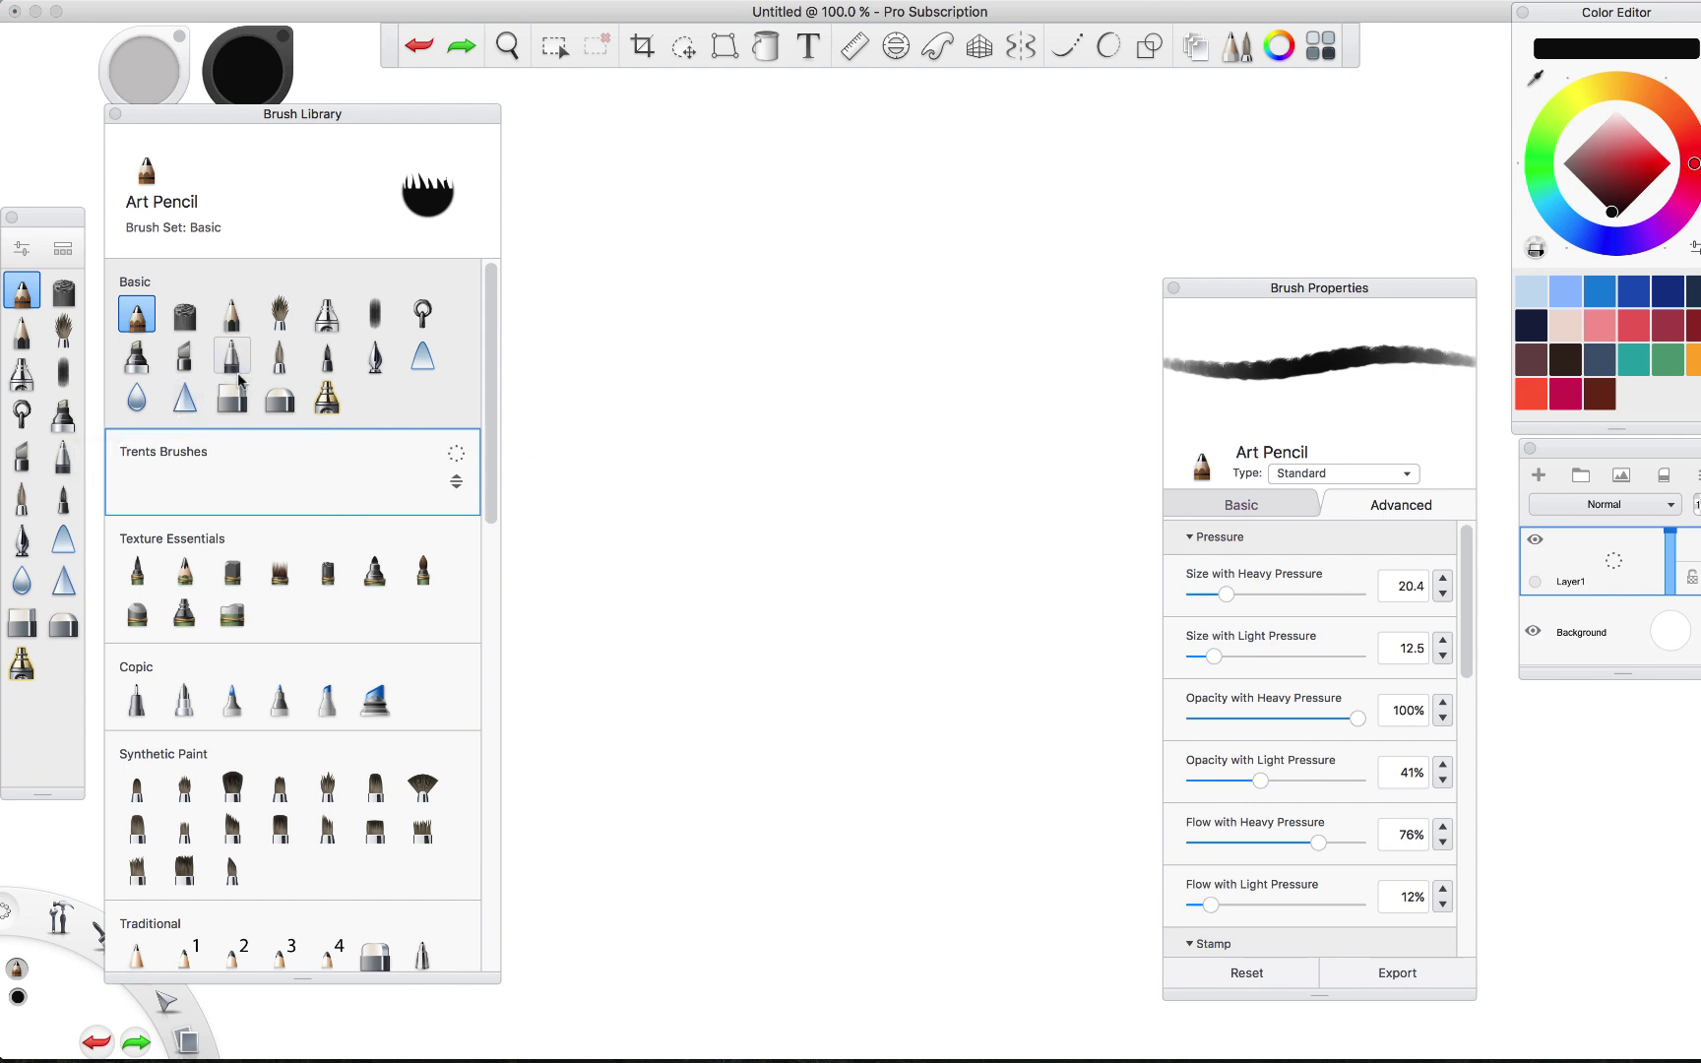
Copy five Basic brushes, including the airbrush, into Trents Brushes.
{"action": "mouse_move", "coordinate": [327, 398]}
{"action": "left_mouse_down"}
{"action": "mouse_move", "coordinate": [177, 492]}
{"action": "mouse_move", "coordinate": [137, 482]}
{"action": "left_mouse_up"}
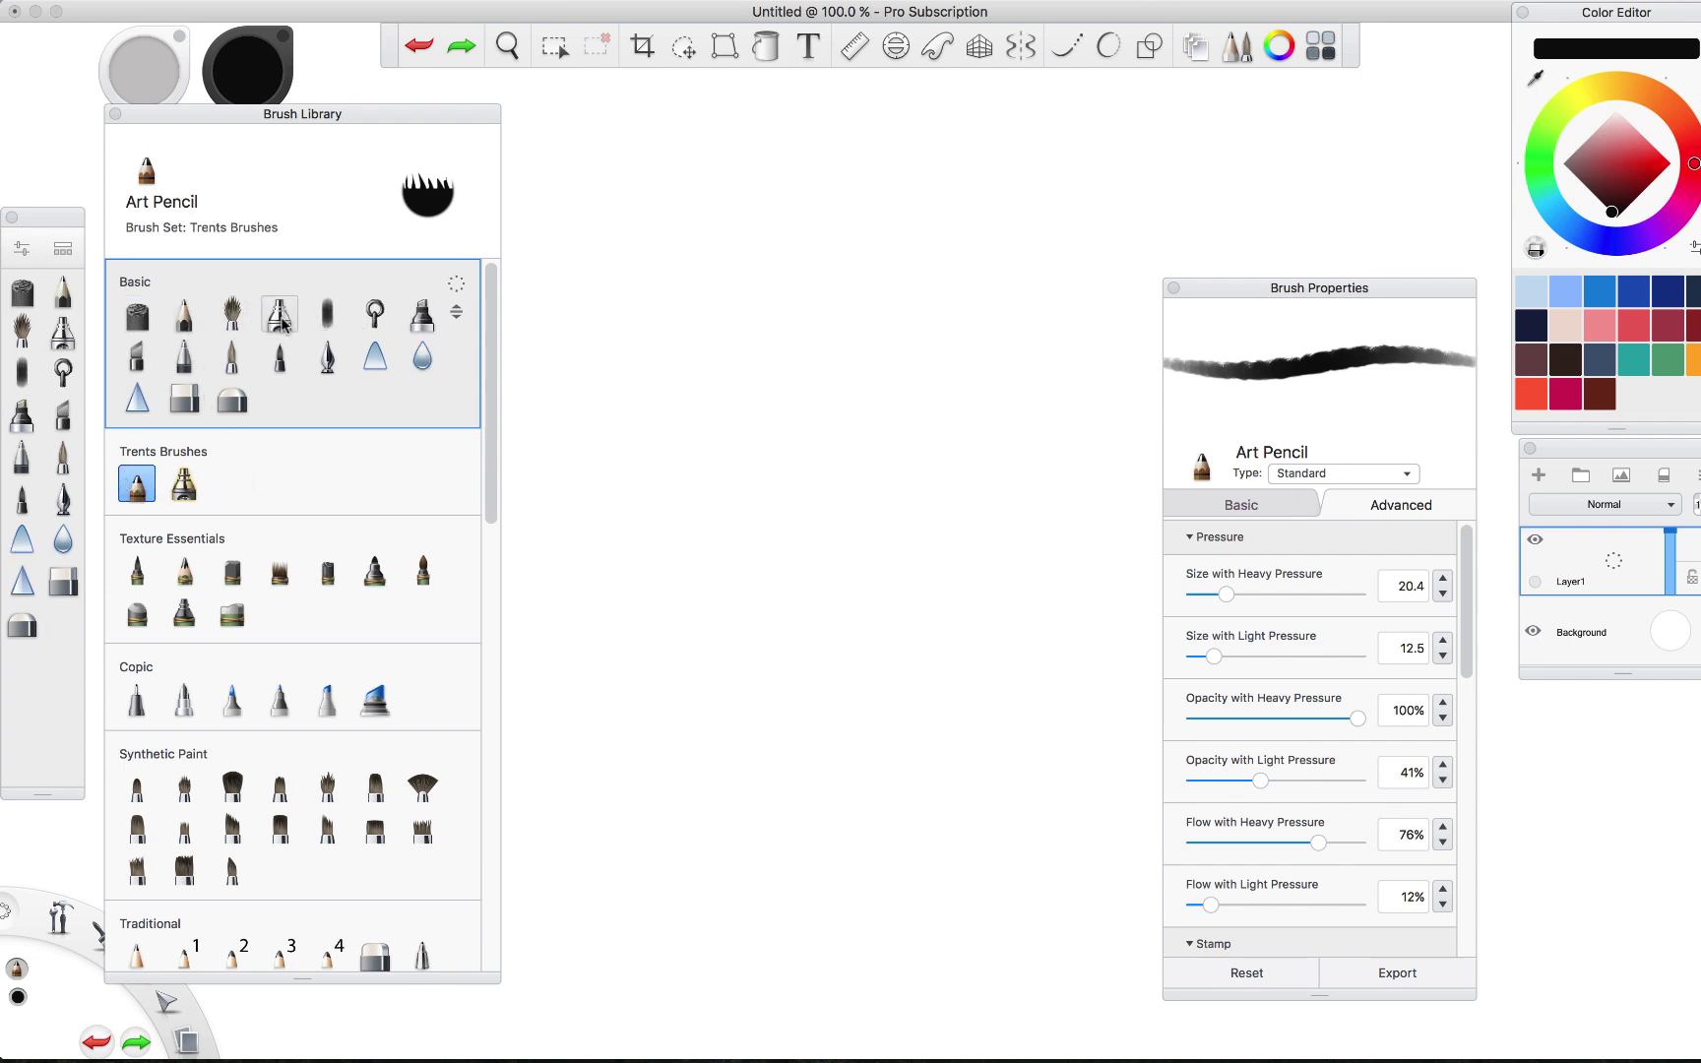
{"action": "scroll", "coordinate": [229, 489], "scroll_direction": "down", "scroll_amount": 1}
{"action": "scroll", "coordinate": [228, 489], "scroll_direction": "up", "scroll_amount": 1}
{"action": "left_click_drag", "start_coordinate": [279, 313], "coordinate": [230, 474]}
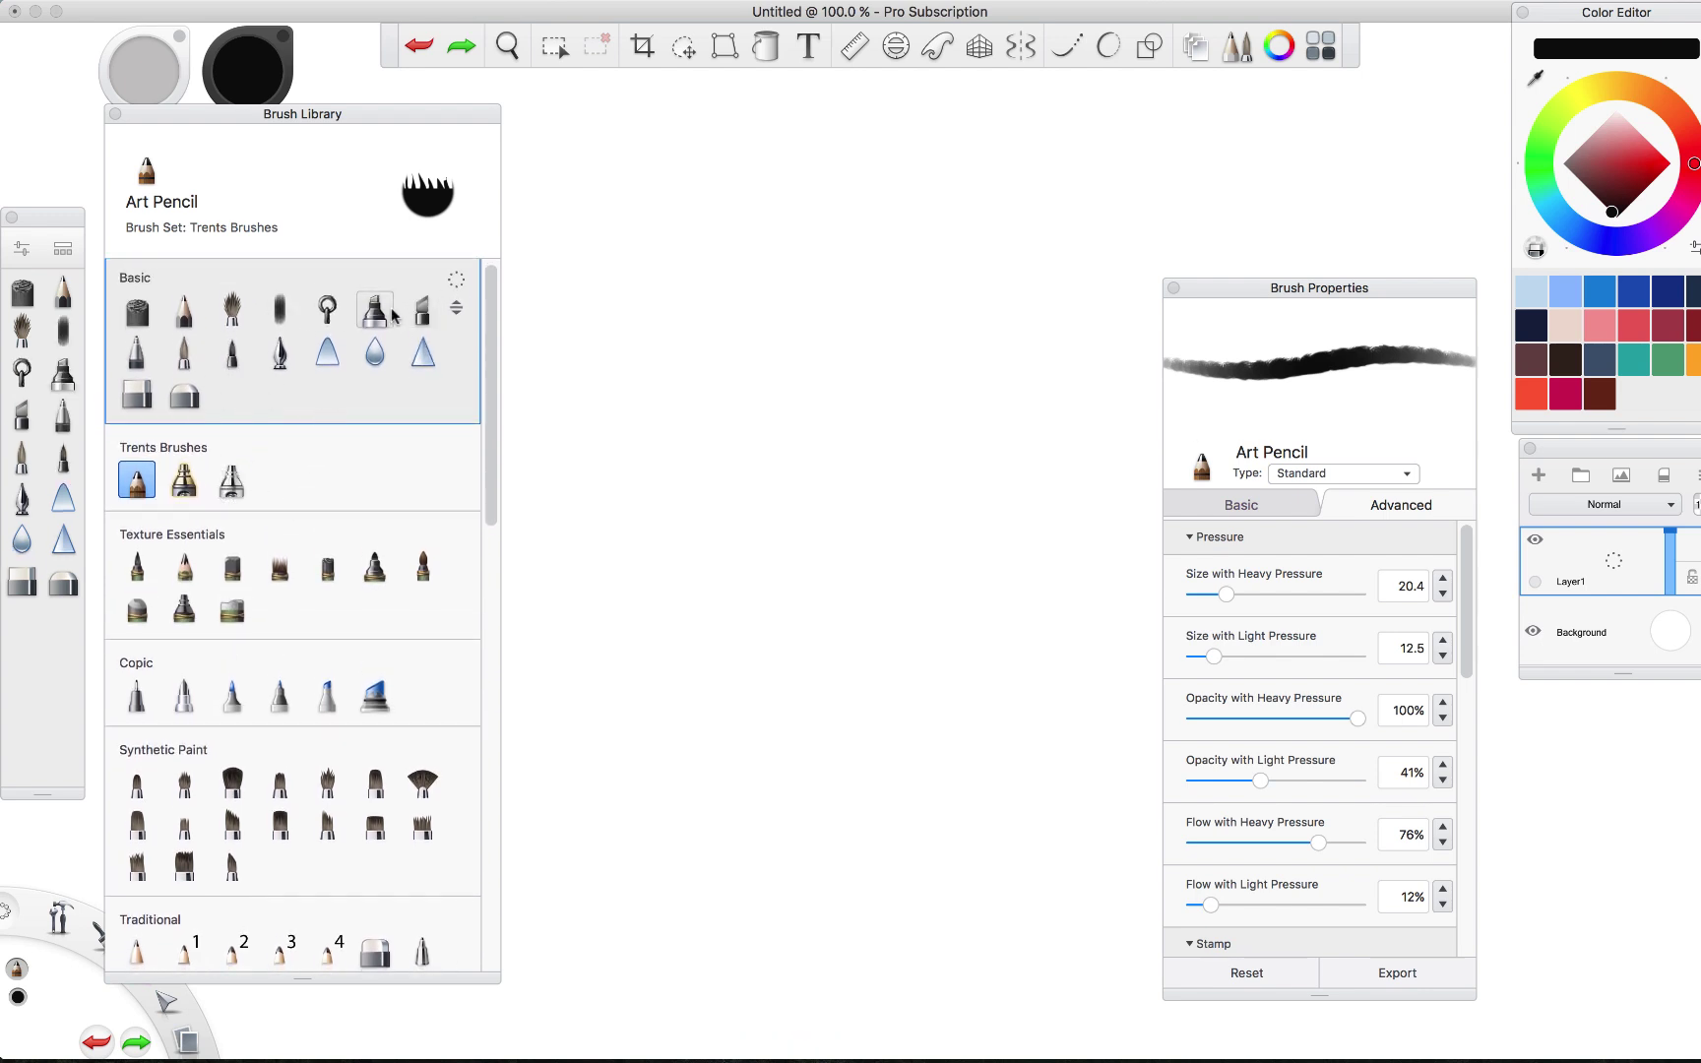
{"action": "mouse_move", "coordinate": [281, 313]}
{"action": "left_mouse_down"}
{"action": "mouse_move", "coordinate": [280, 470]}
{"action": "mouse_move", "coordinate": [117, 481]}
{"action": "mouse_move", "coordinate": [138, 481]}
{"action": "left_mouse_up"}
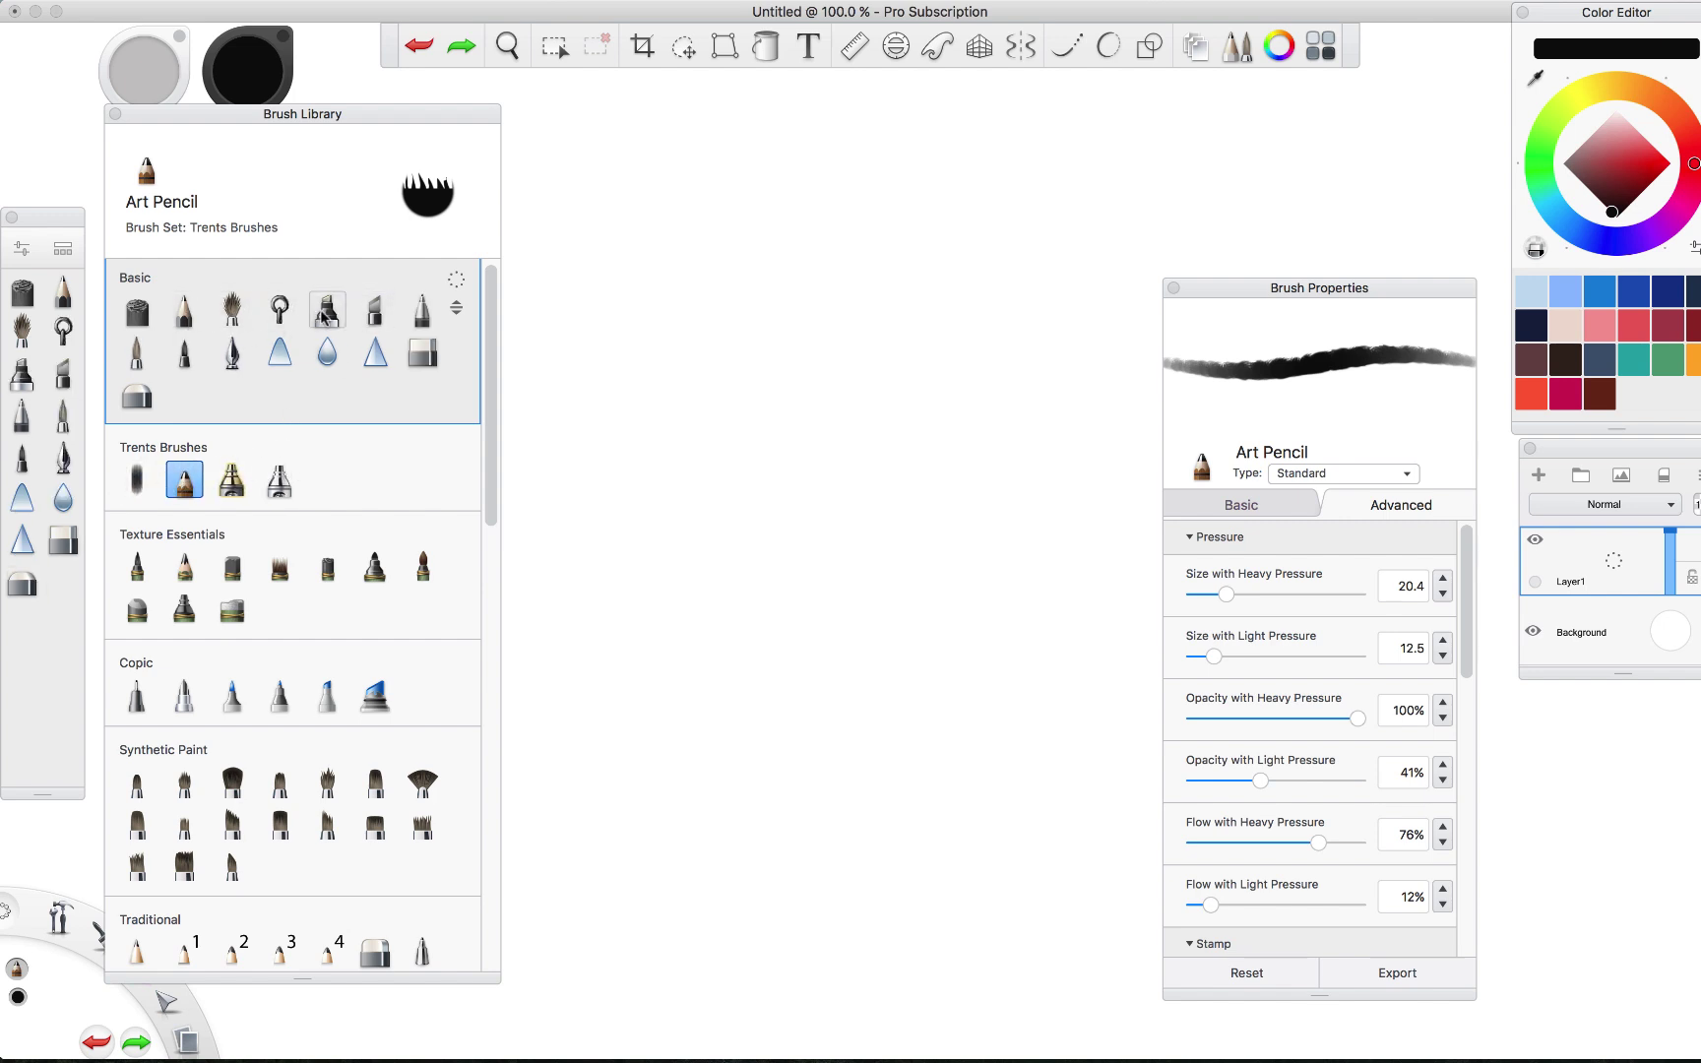
{"action": "left_click_drag", "start_coordinate": [280, 314], "coordinate": [325, 479]}
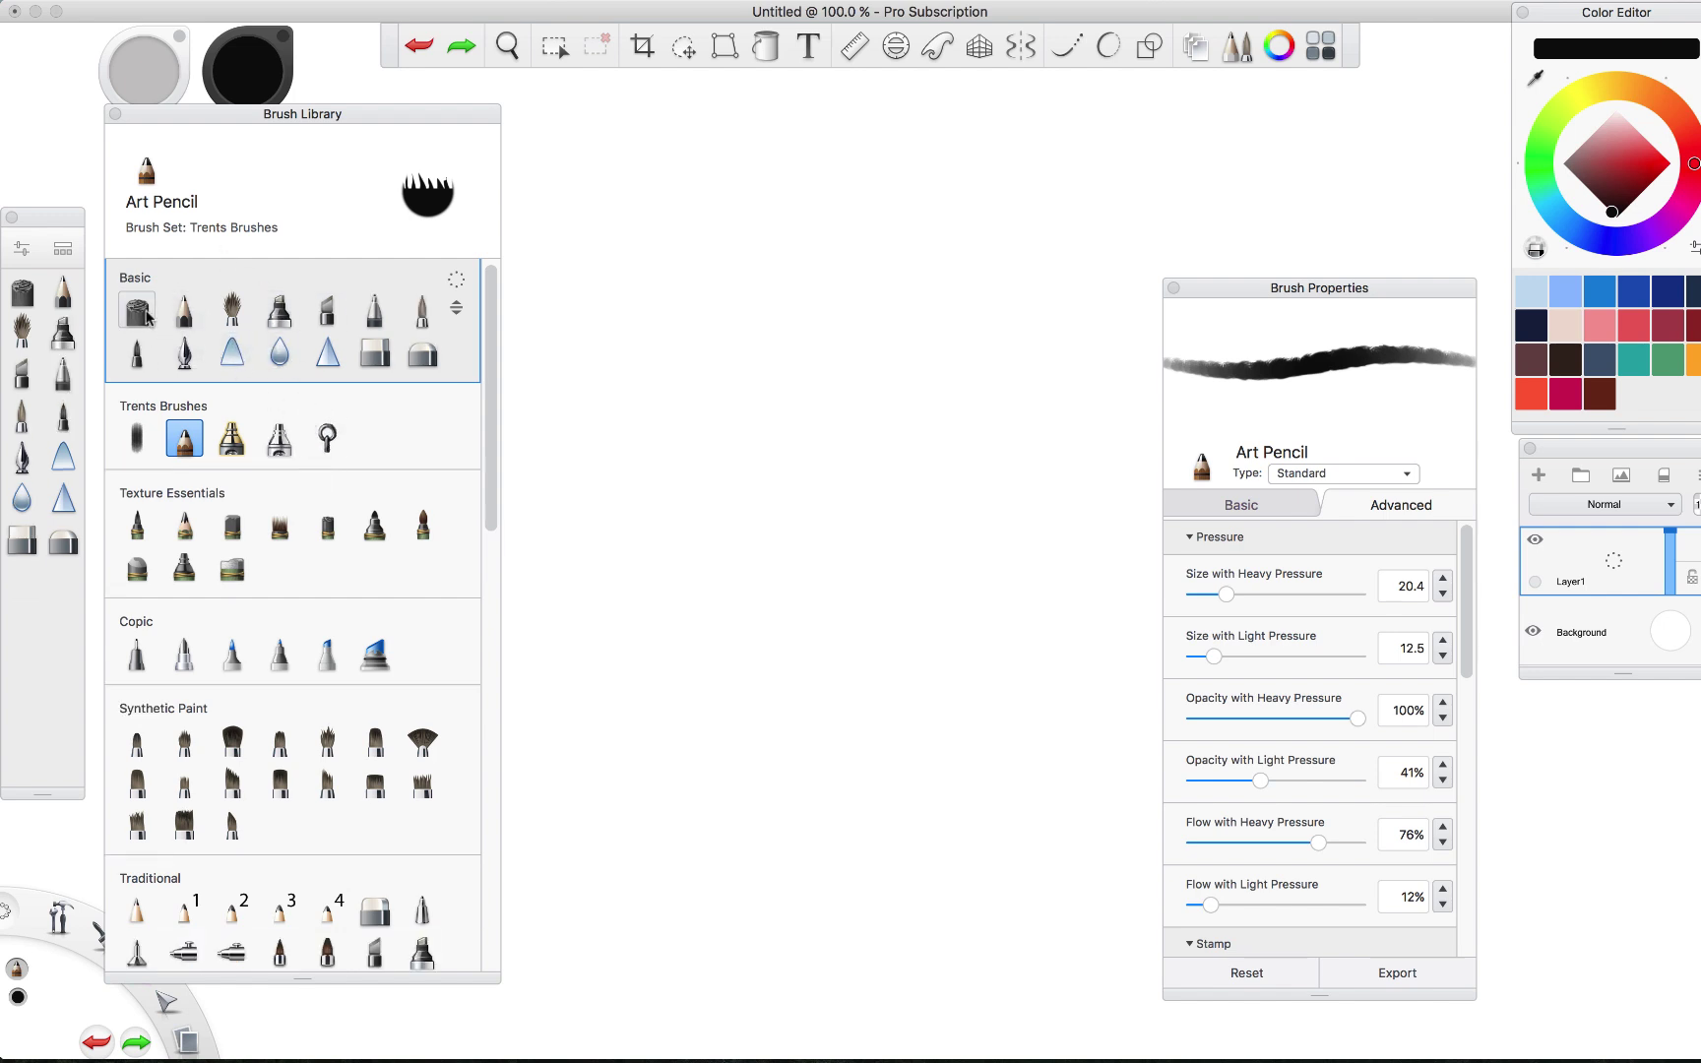
{"action": "mouse_move", "coordinate": [146, 316]}
{"action": "left_mouse_down"}
{"action": "mouse_move", "coordinate": [171, 436]}
{"action": "mouse_move", "coordinate": [193, 447]}
{"action": "left_mouse_up"}
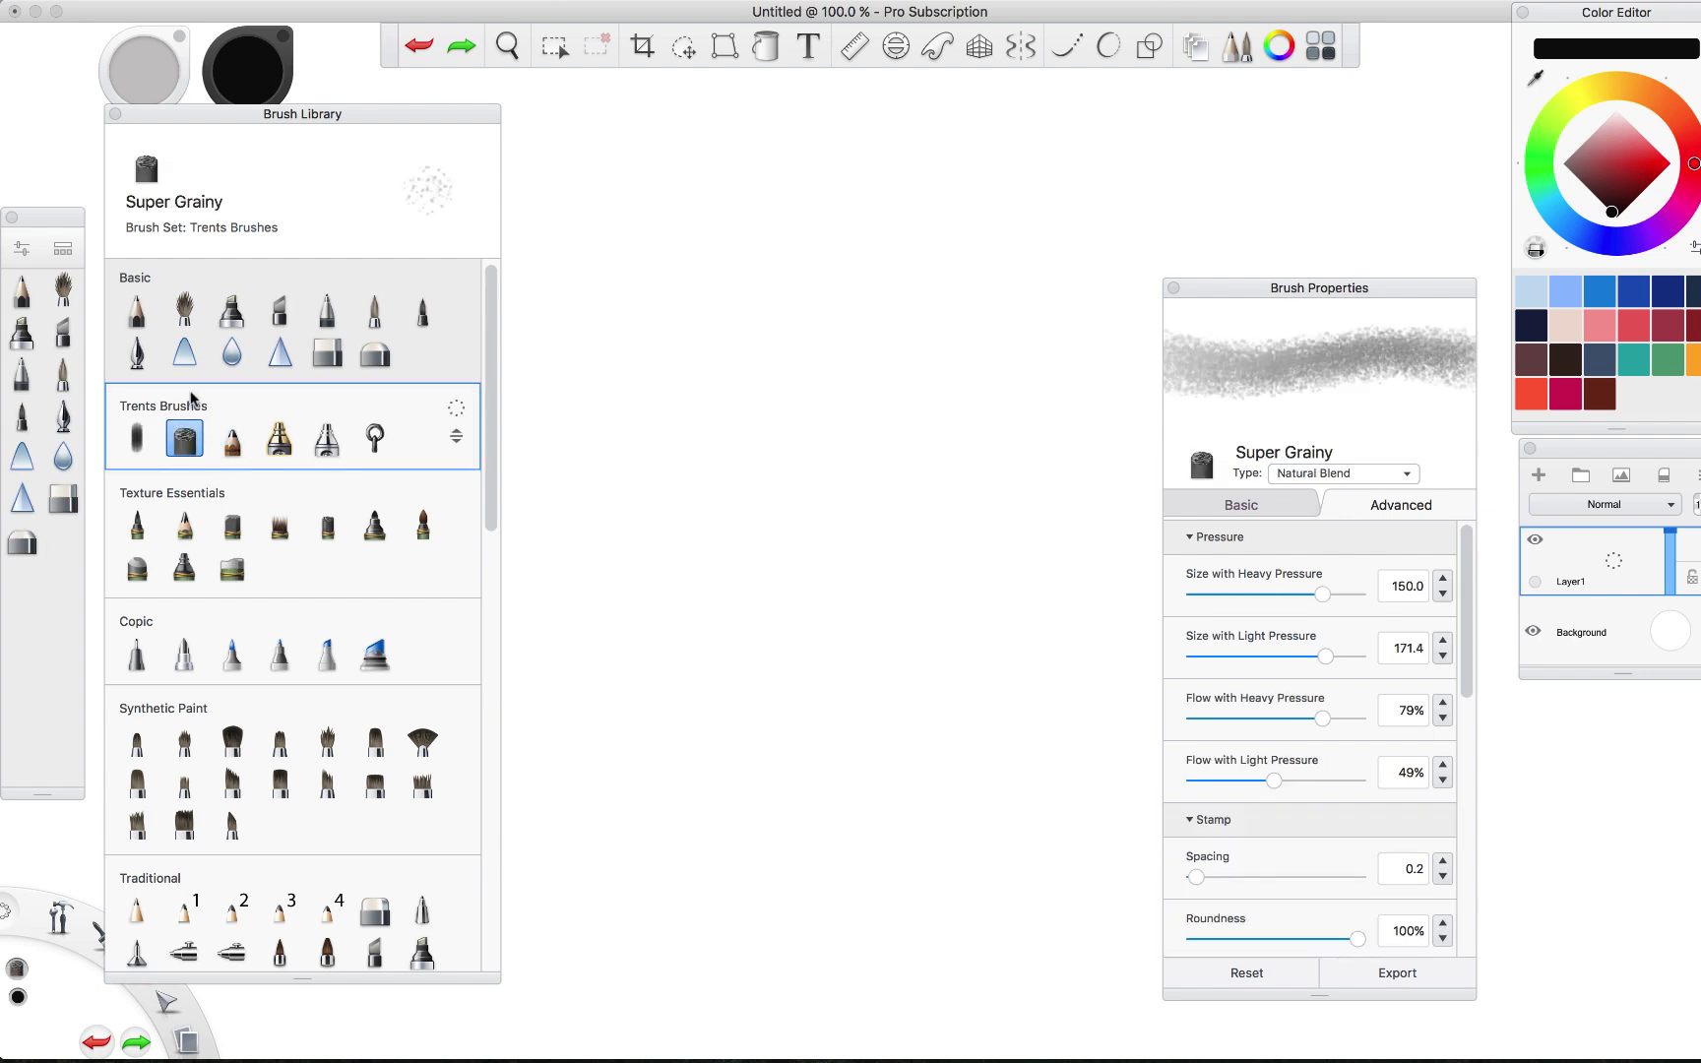
Paint a large grainy grey blob with the Super Grainy brush.
{"action": "mouse_move", "coordinate": [694, 306]}
{"action": "left_mouse_down"}
{"action": "mouse_move", "coordinate": [709, 394]}
{"action": "mouse_move", "coordinate": [846, 512]}
{"action": "mouse_move", "coordinate": [768, 551]}
{"action": "left_mouse_up"}
{"action": "key", "text": "ctrl+z"}
{"action": "mouse_move", "coordinate": [717, 376]}
{"action": "left_mouse_down"}
{"action": "mouse_move", "coordinate": [676, 410]}
{"action": "mouse_move", "coordinate": [799, 494]}
{"action": "mouse_move", "coordinate": [713, 589]}
{"action": "left_mouse_up"}
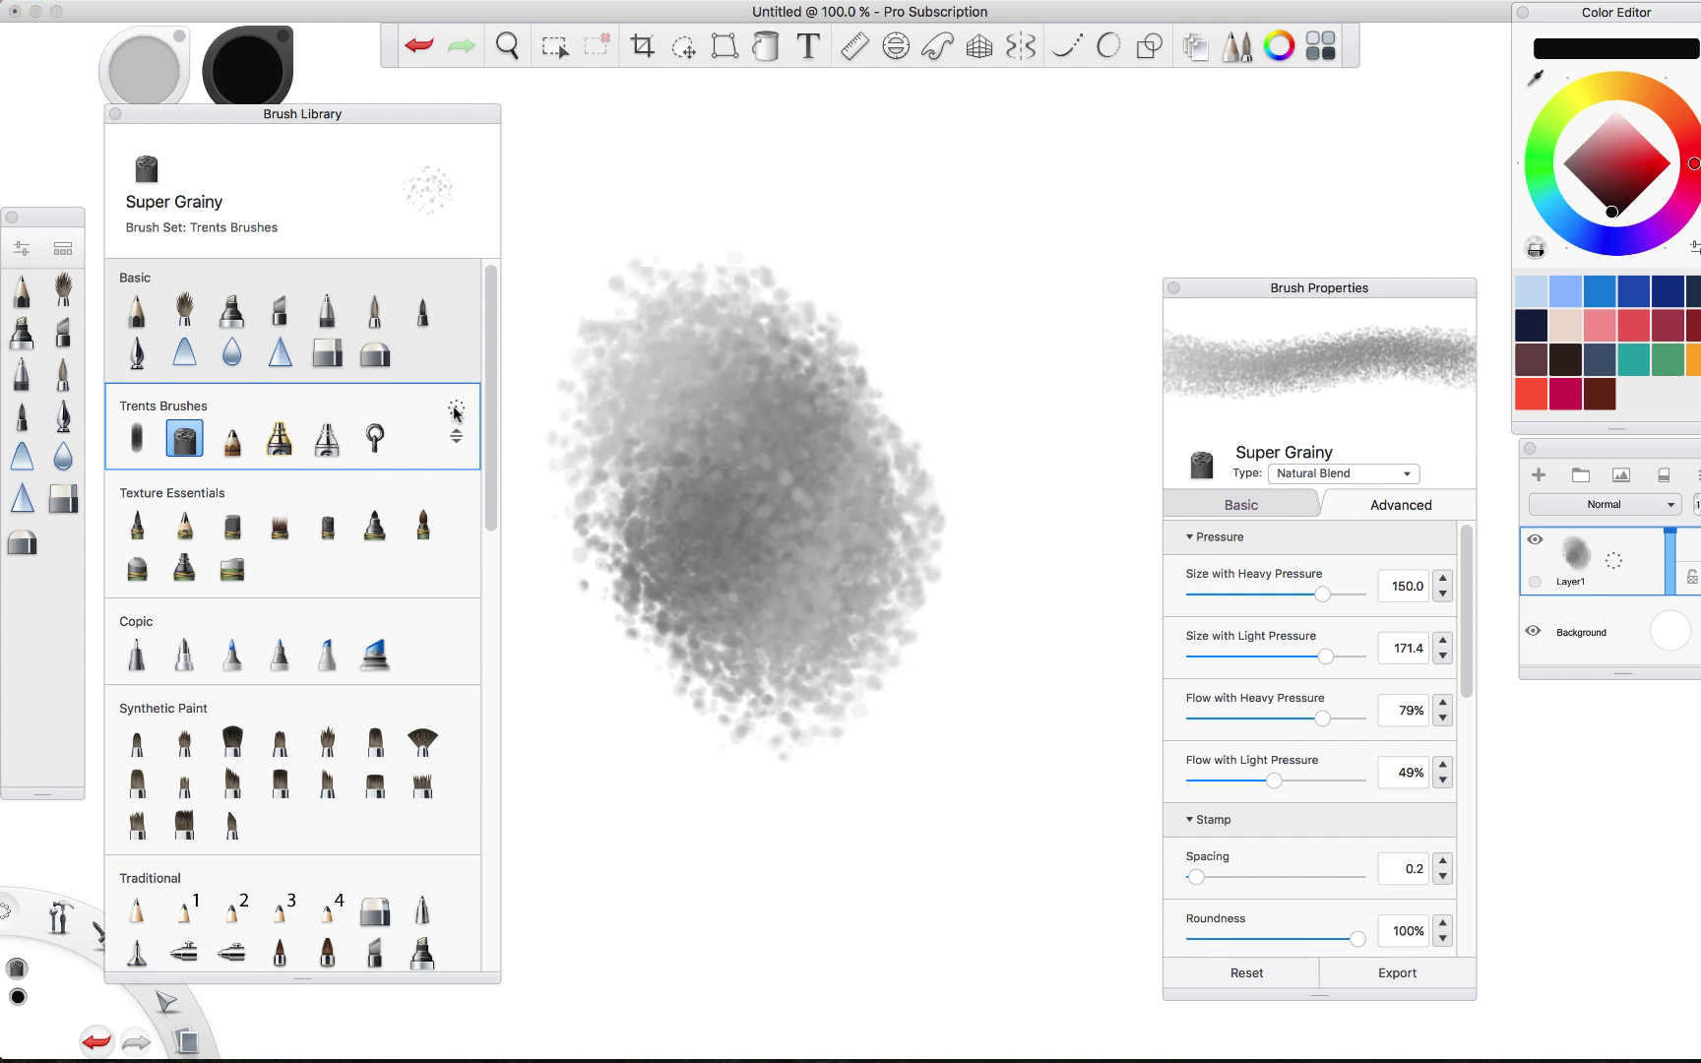
Move Trents Brushes to the top of the library and resize the library panel.
{"action": "mouse_move", "coordinate": [458, 437]}
{"action": "left_mouse_down"}
{"action": "mouse_move", "coordinate": [460, 277]}
{"action": "mouse_move", "coordinate": [471, 301]}
{"action": "left_mouse_up"}
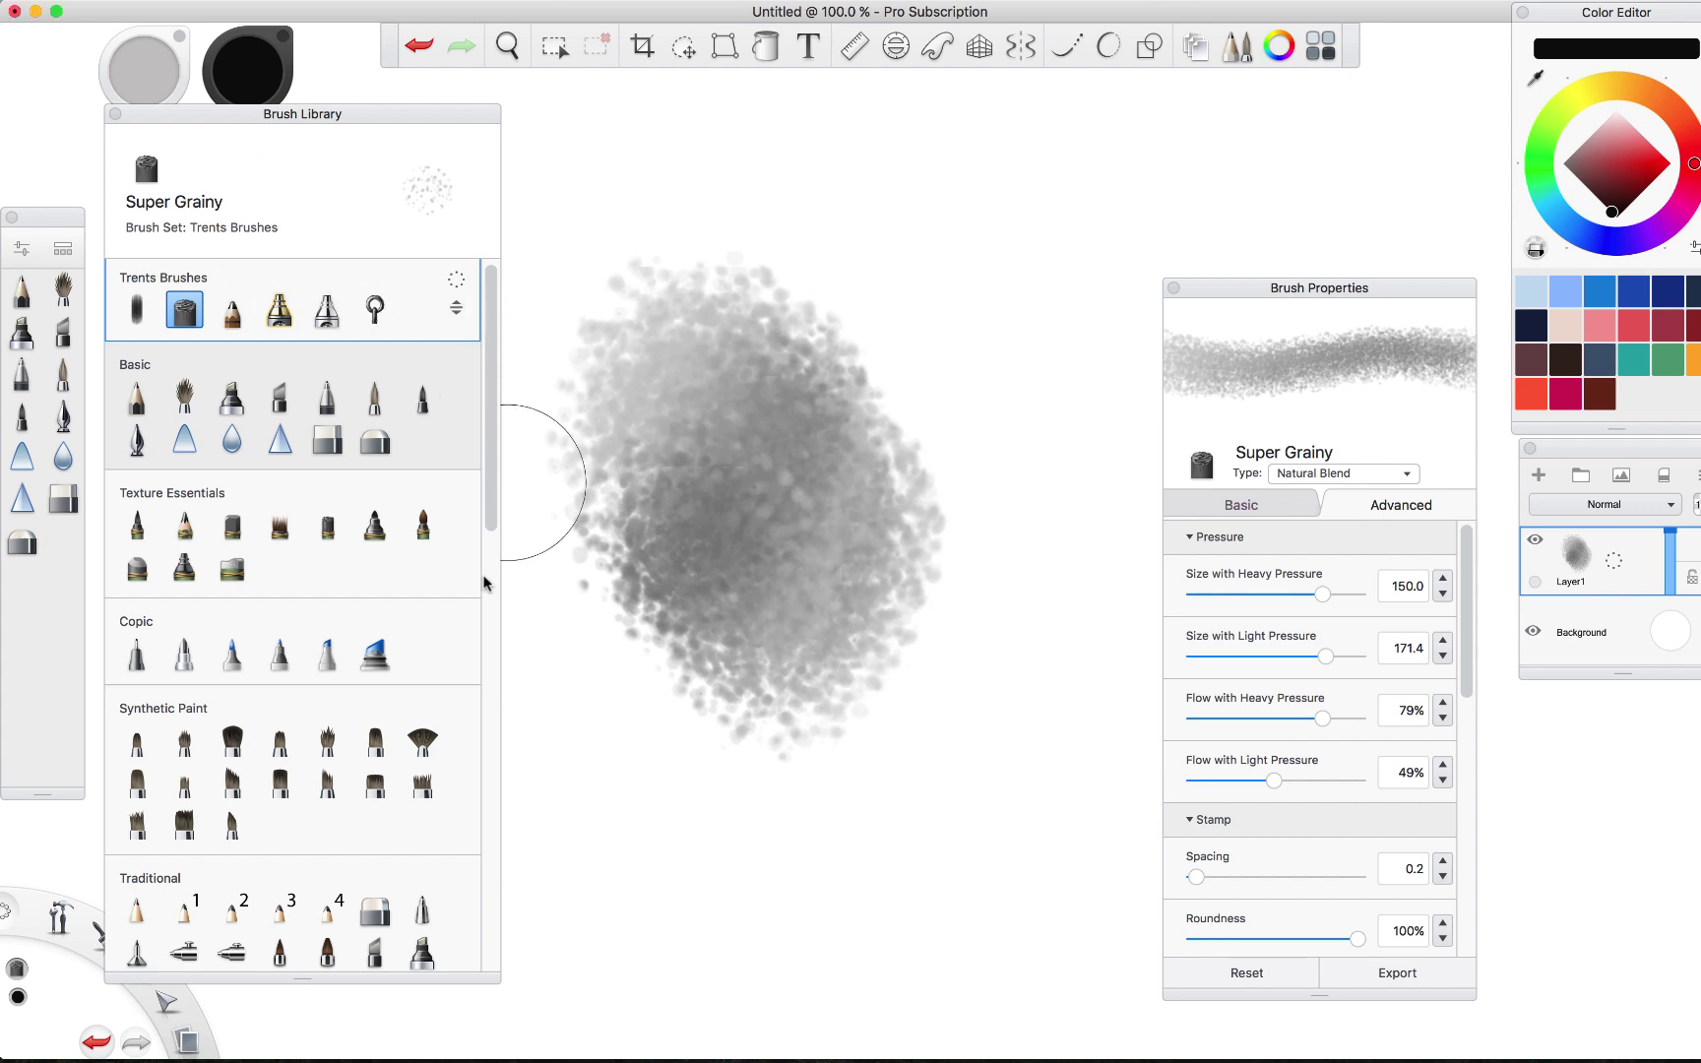
{"action": "mouse_move", "coordinate": [491, 981]}
{"action": "left_mouse_down"}
{"action": "mouse_move", "coordinate": [475, 382]}
{"action": "mouse_move", "coordinate": [531, 961]}
{"action": "mouse_move", "coordinate": [512, 1020]}
{"action": "mouse_move", "coordinate": [509, 976]}
{"action": "left_mouse_up"}
{"action": "scroll", "coordinate": [503, 479], "scroll_direction": "down", "scroll_amount": 1}
{"action": "mouse_move", "coordinate": [503, 480]}
{"action": "left_mouse_down"}
{"action": "mouse_move", "coordinate": [513, 824]}
{"action": "mouse_move", "coordinate": [519, 394]}
{"action": "left_mouse_up"}
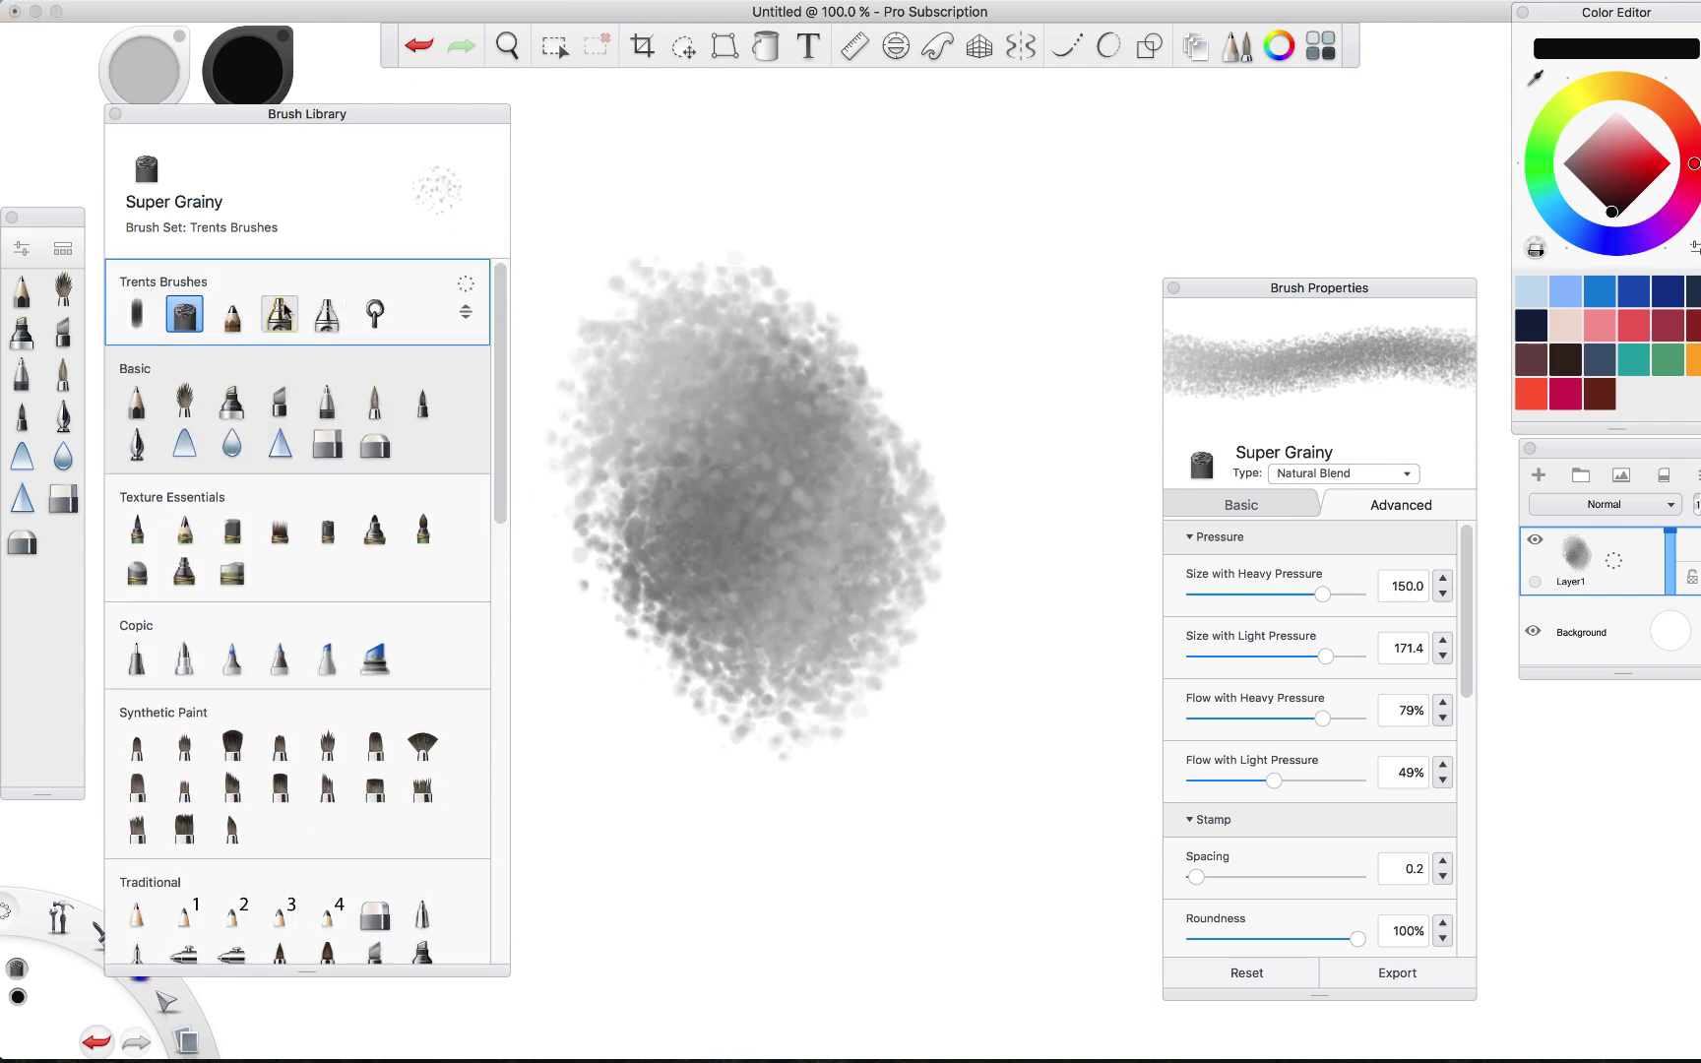
Undo one more grainy test stroke and select the Art Pencil in Trents Brushes.
{"action": "mouse_move", "coordinate": [759, 284]}
{"action": "left_mouse_down"}
{"action": "mouse_move", "coordinate": [778, 364]}
{"action": "mouse_move", "coordinate": [722, 340]}
{"action": "left_mouse_up"}
{"action": "key", "text": "super+z"}
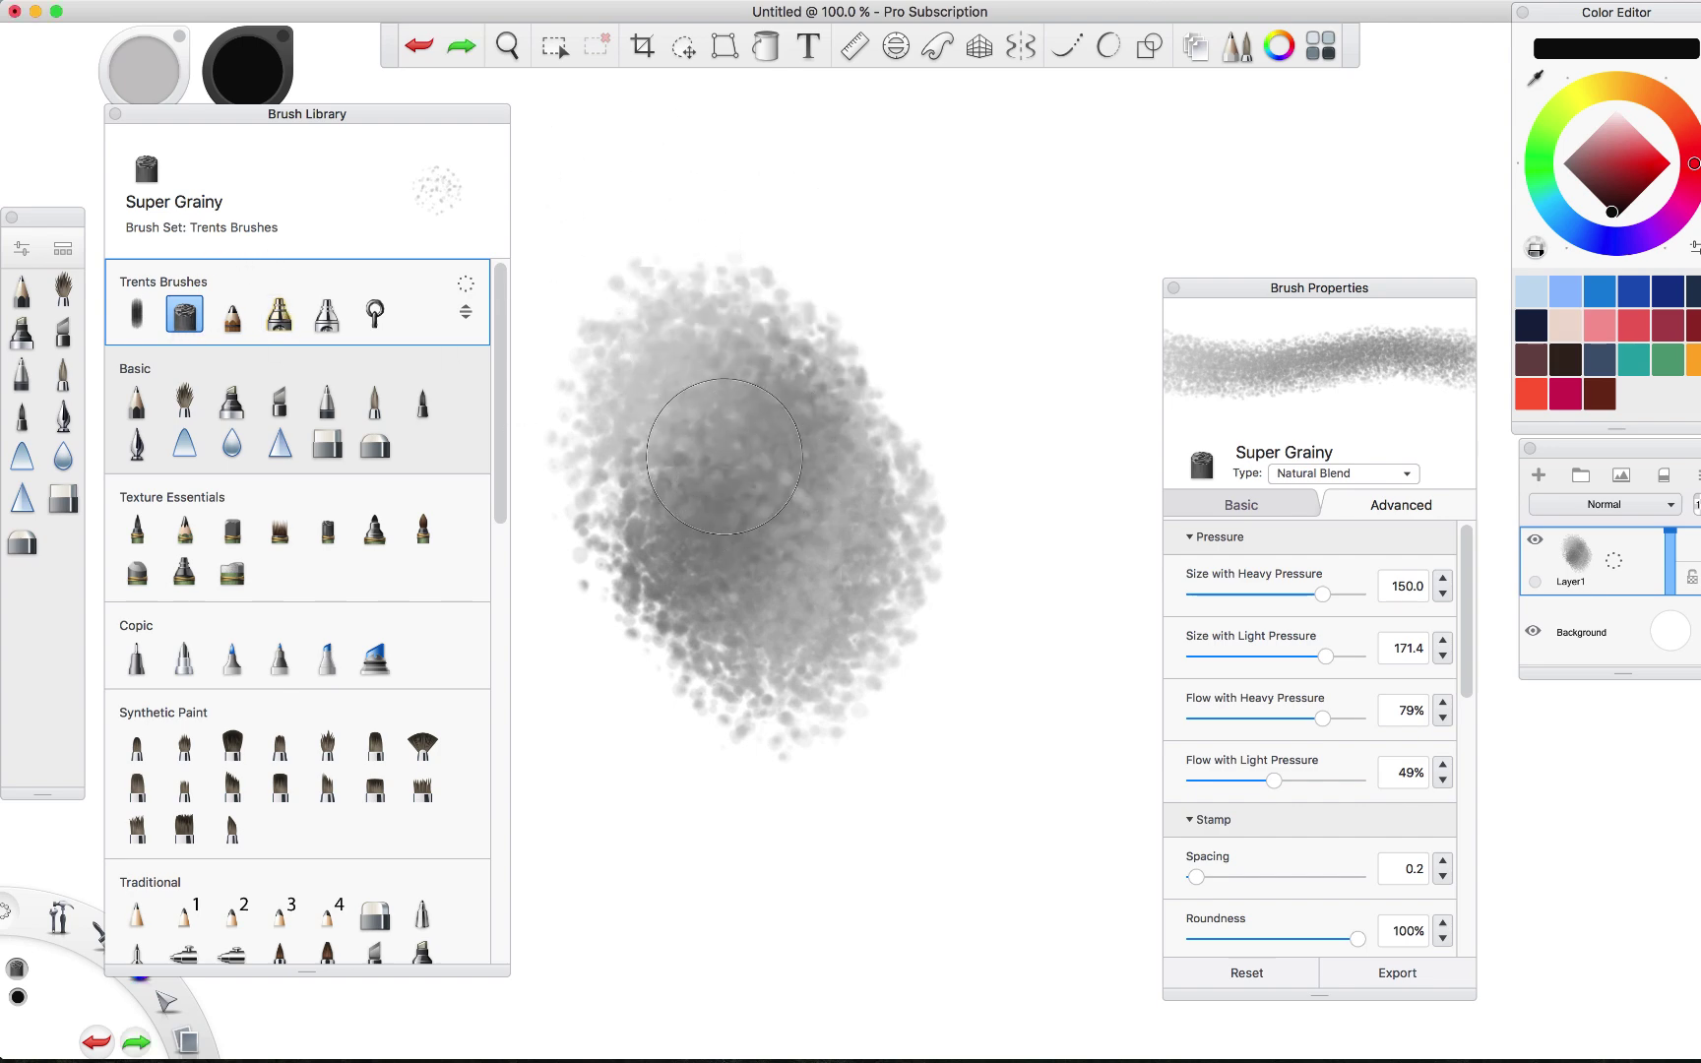
{"action": "left_click", "coordinate": [234, 321]}
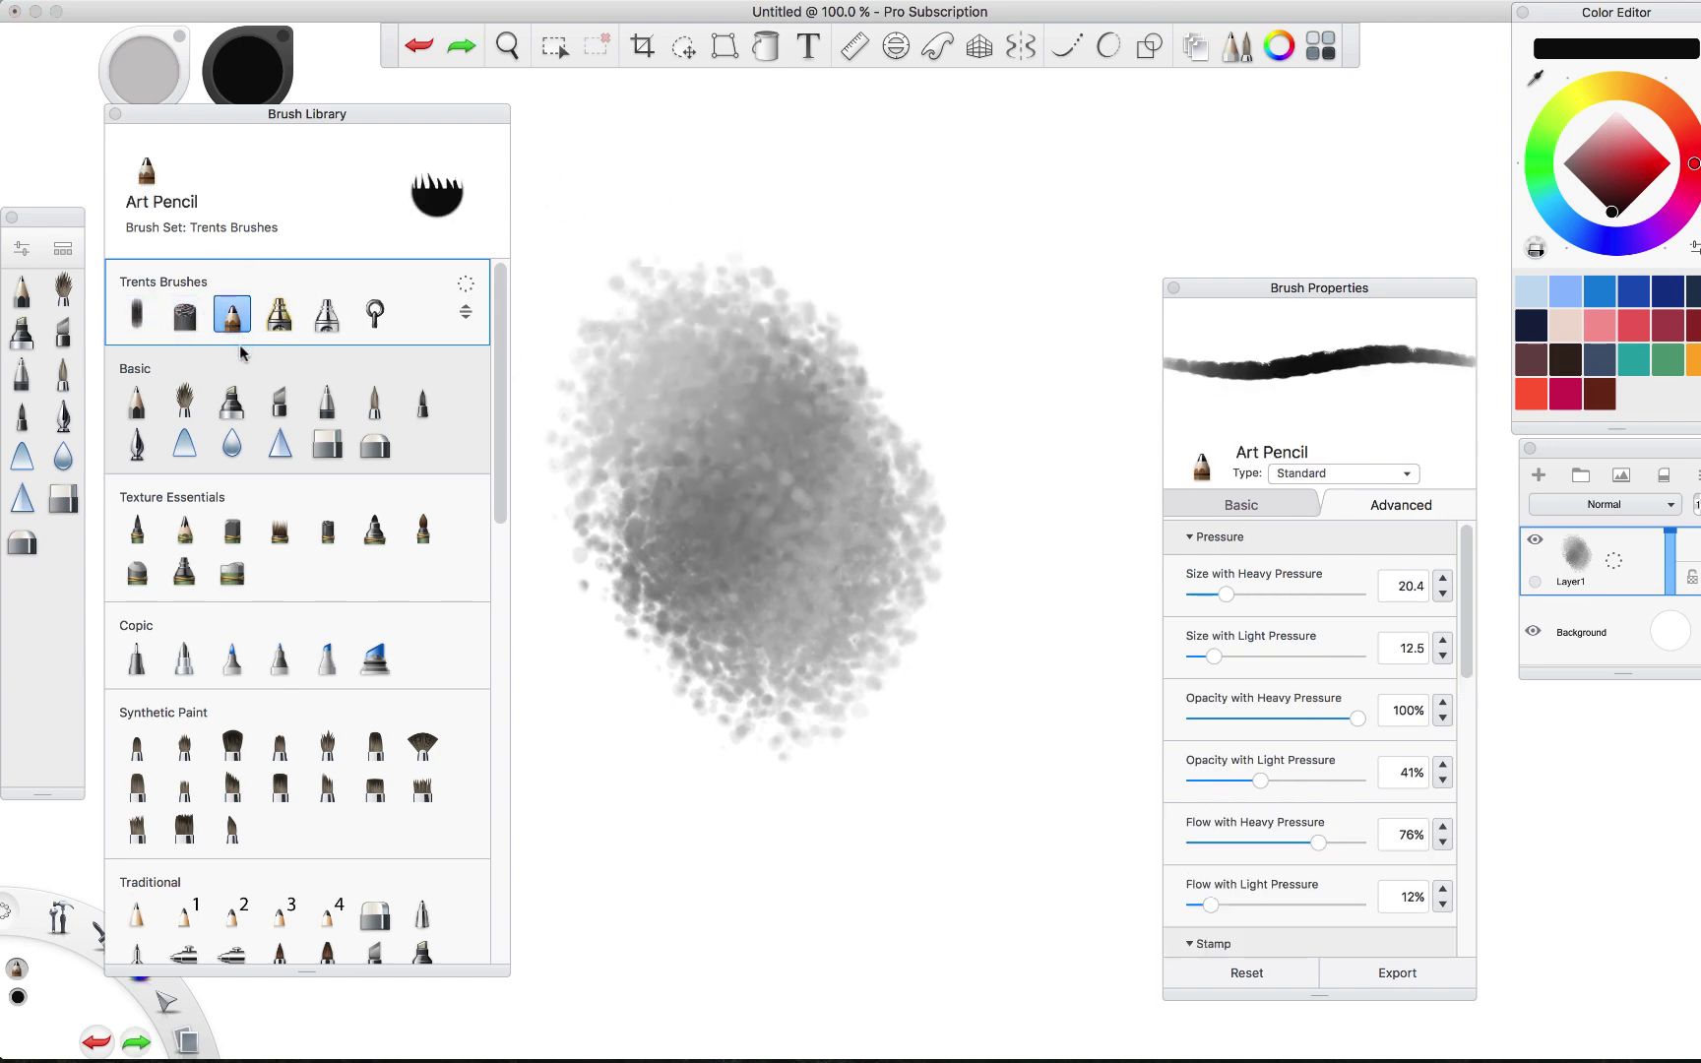
Test Art Pencil strokes over the grey blob and settle the brush size at 30.4.
{"action": "mouse_move", "coordinate": [758, 225]}
{"action": "left_mouse_down"}
{"action": "mouse_move", "coordinate": [777, 383]}
{"action": "mouse_move", "coordinate": [739, 344]}
{"action": "mouse_move", "coordinate": [694, 418]}
{"action": "left_mouse_up"}
{"action": "key", "text": "super+z"}
{"action": "mouse_move", "coordinate": [710, 241]}
{"action": "left_mouse_down"}
{"action": "mouse_move", "coordinate": [652, 433]}
{"action": "mouse_move", "coordinate": [817, 458]}
{"action": "mouse_move", "coordinate": [748, 192]}
{"action": "mouse_move", "coordinate": [645, 443]}
{"action": "mouse_move", "coordinate": [591, 256]}
{"action": "mouse_move", "coordinate": [571, 521]}
{"action": "mouse_move", "coordinate": [644, 768]}
{"action": "left_mouse_up"}
{"action": "key", "text": "super+z"}
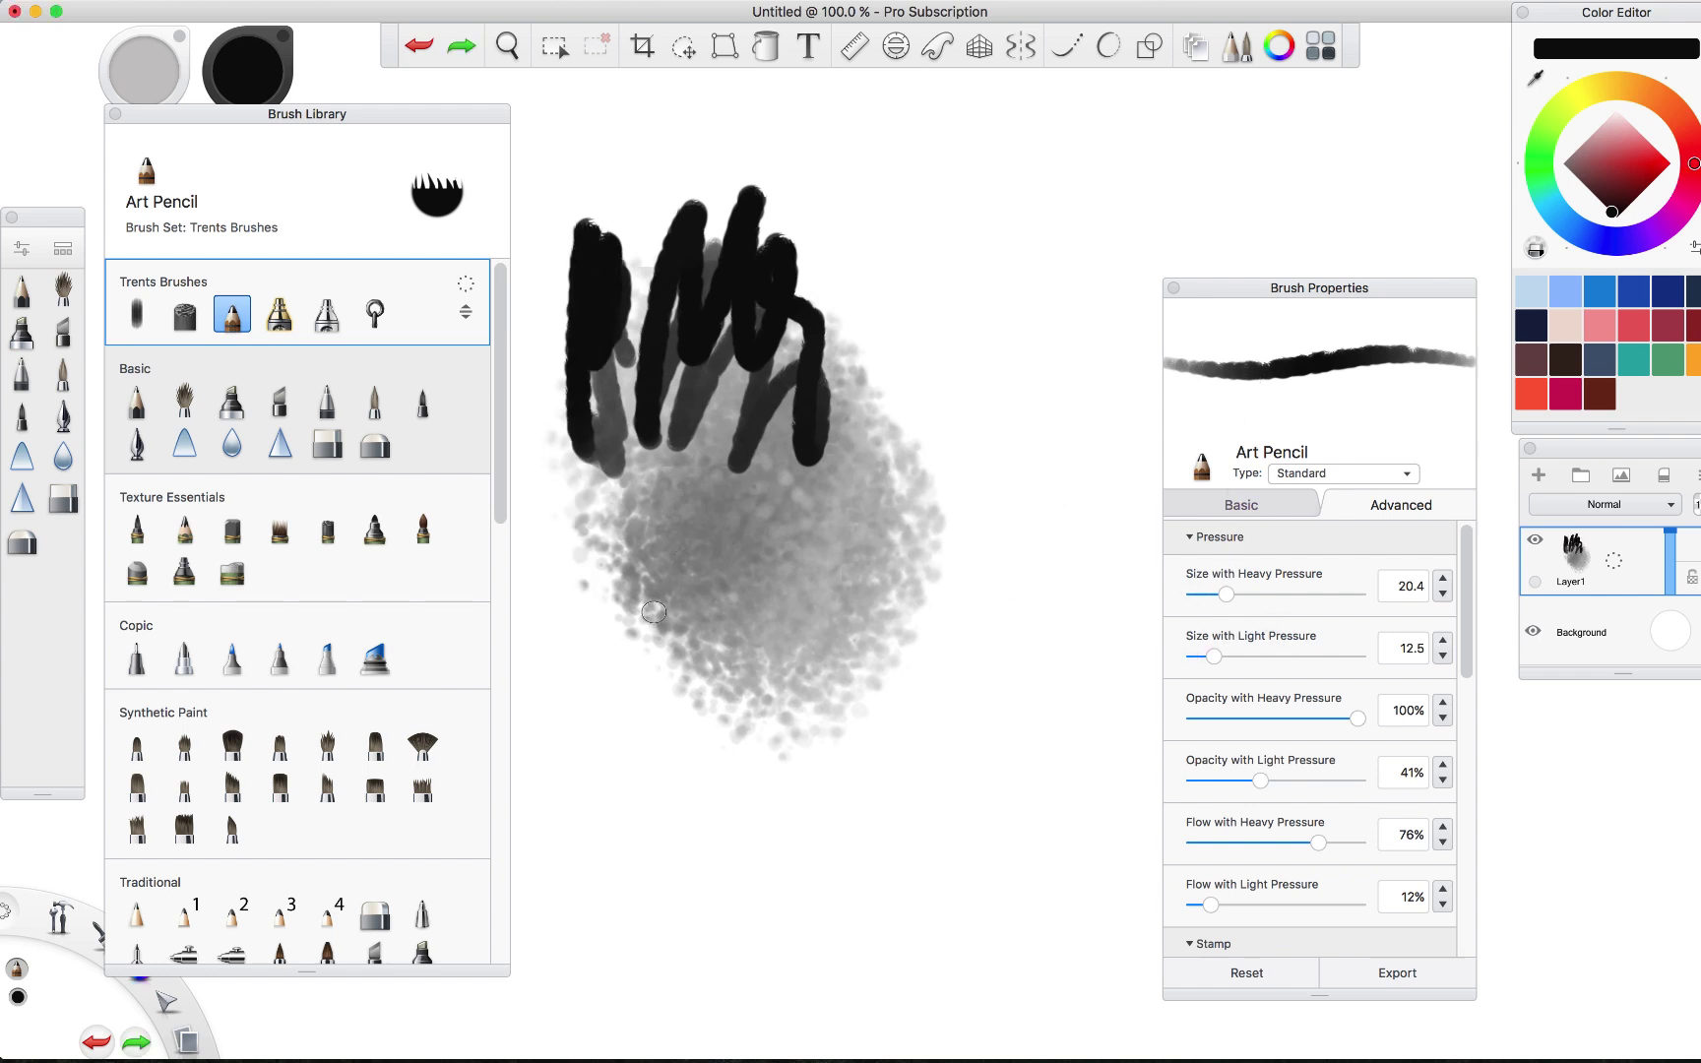
{"action": "key", "text": "bracketleft"}
{"action": "key", "text": "bracketleft"}
{"action": "key", "text": "bracketleft"}
{"action": "key", "text": "bracketleft"}
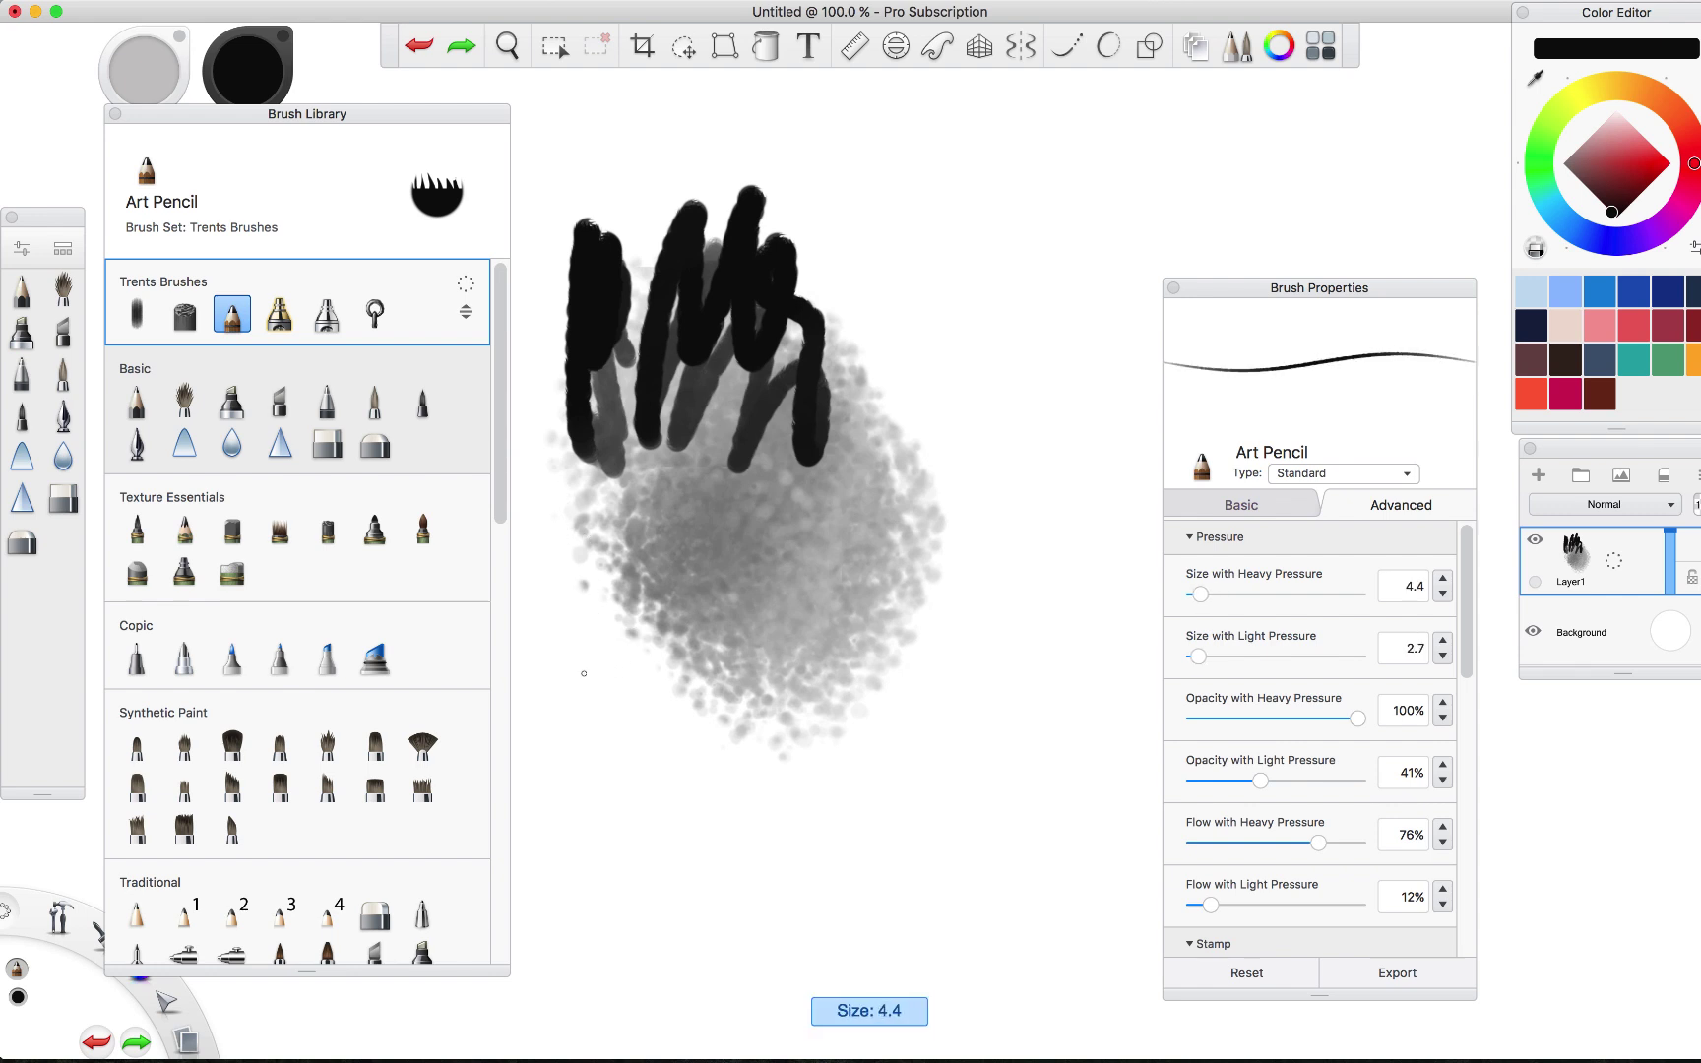
{"action": "mouse_move", "coordinate": [587, 676]}
{"action": "left_mouse_down"}
{"action": "mouse_move", "coordinate": [643, 561]}
{"action": "mouse_move", "coordinate": [624, 636]}
{"action": "left_mouse_up"}
{"action": "key", "text": "super+z"}
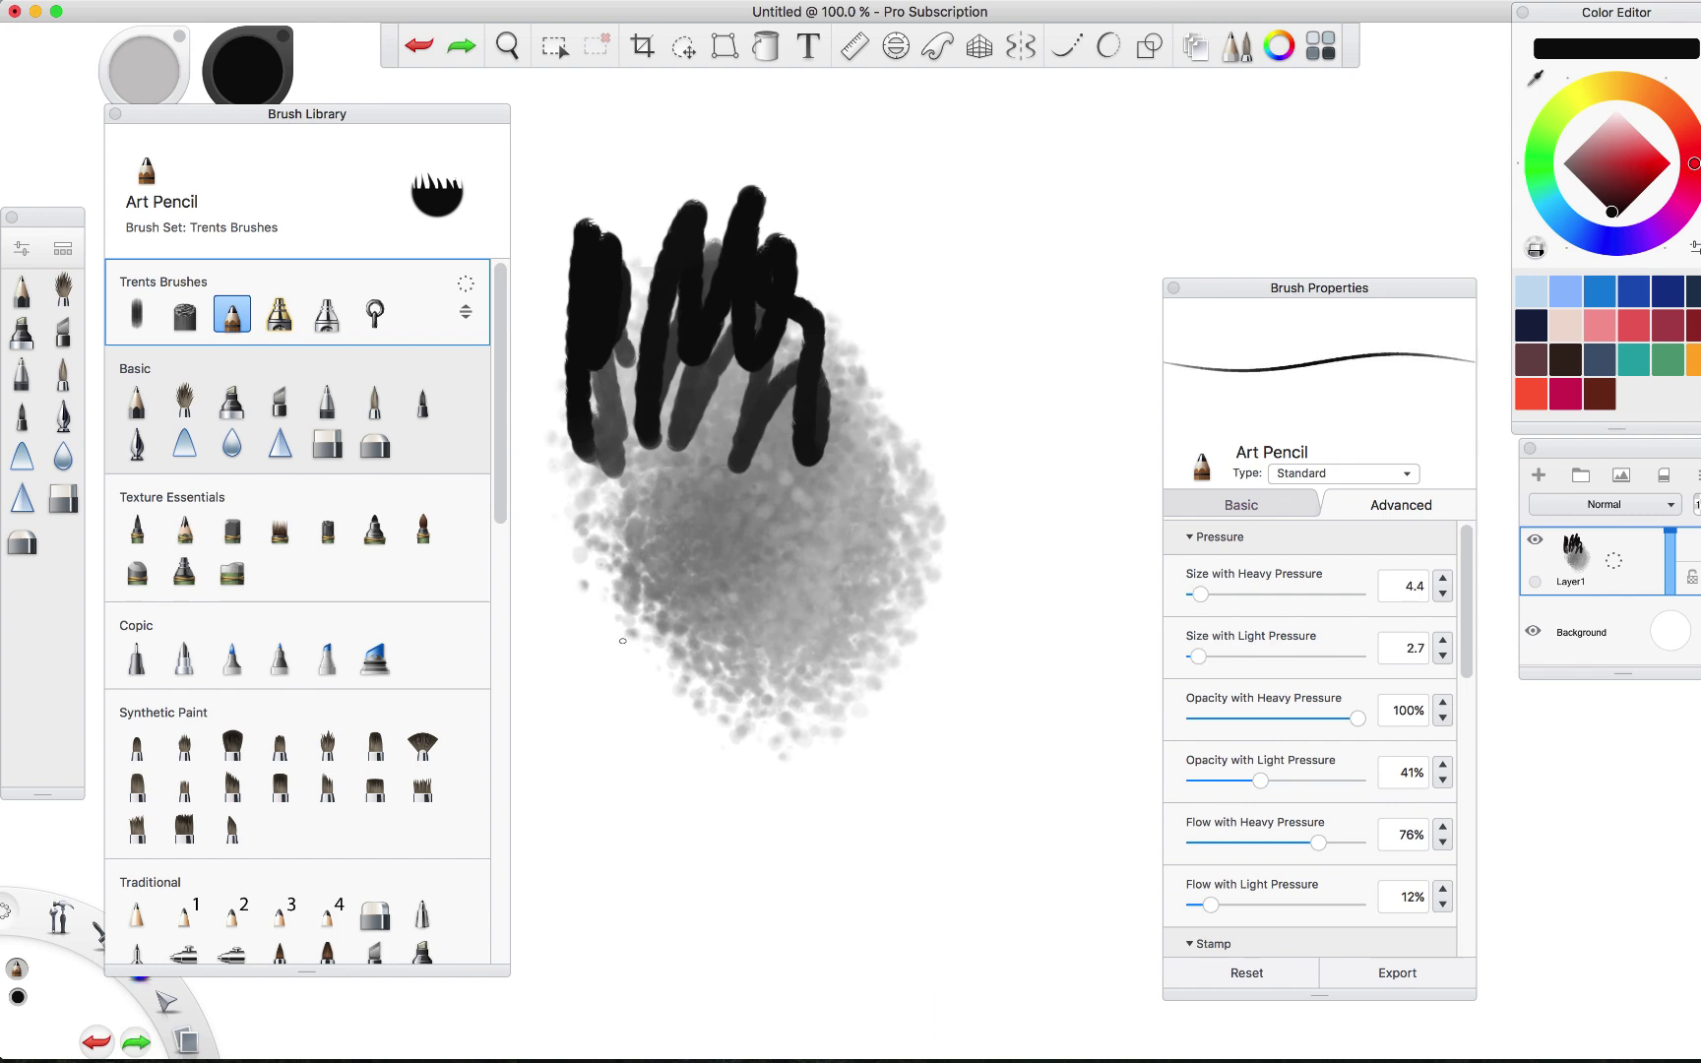
{"action": "key", "text": "bracketright"}
{"action": "key", "text": "bracketright"}
{"action": "key", "text": "bracketright"}
{"action": "key", "text": "bracketright"}
{"action": "key", "text": "bracketright"}
{"action": "mouse_move", "coordinate": [615, 663]}
{"action": "left_mouse_down"}
{"action": "mouse_move", "coordinate": [594, 707]}
{"action": "mouse_move", "coordinate": [729, 473]}
{"action": "mouse_move", "coordinate": [675, 517]}
{"action": "left_mouse_up"}
{"action": "key", "text": "super+z"}
{"action": "key", "text": "super+z"}
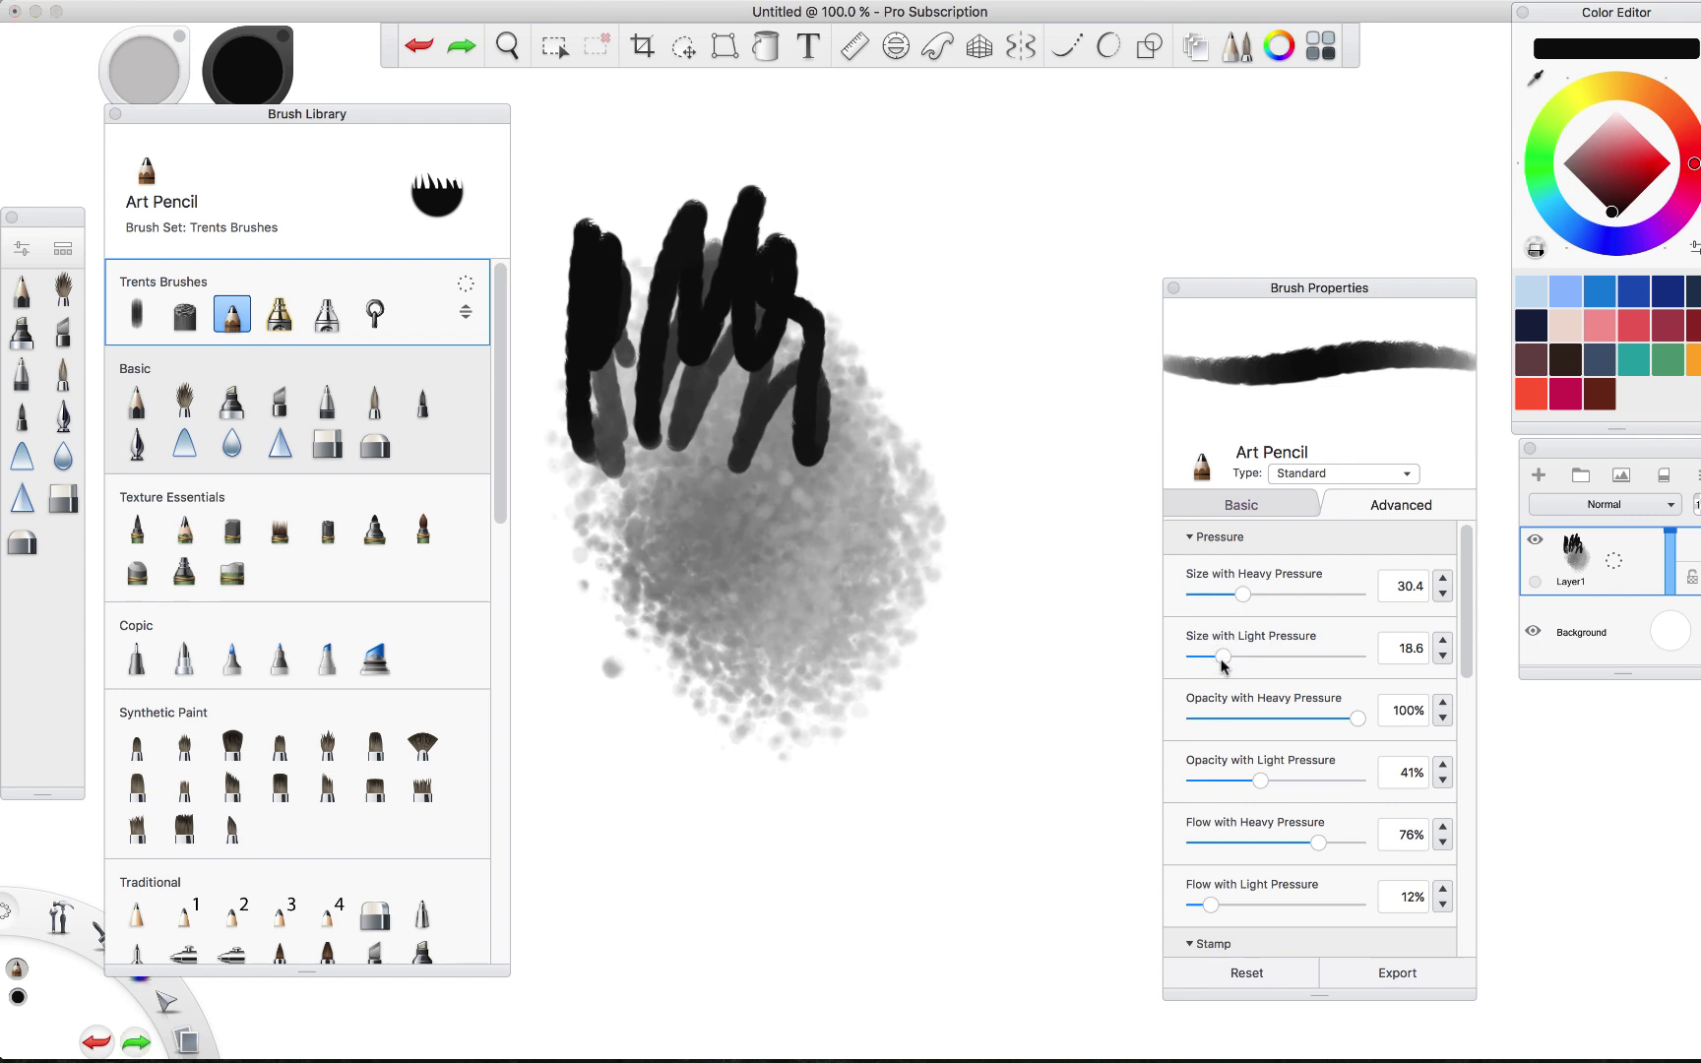
Set Size with Light Pressure to 1.4 and Opacity with Light Pressure to 23%, testing strokes.
{"action": "left_click_drag", "start_coordinate": [1220, 662], "coordinate": [1196, 656]}
{"action": "left_click_drag", "start_coordinate": [581, 774], "coordinate": [596, 762]}
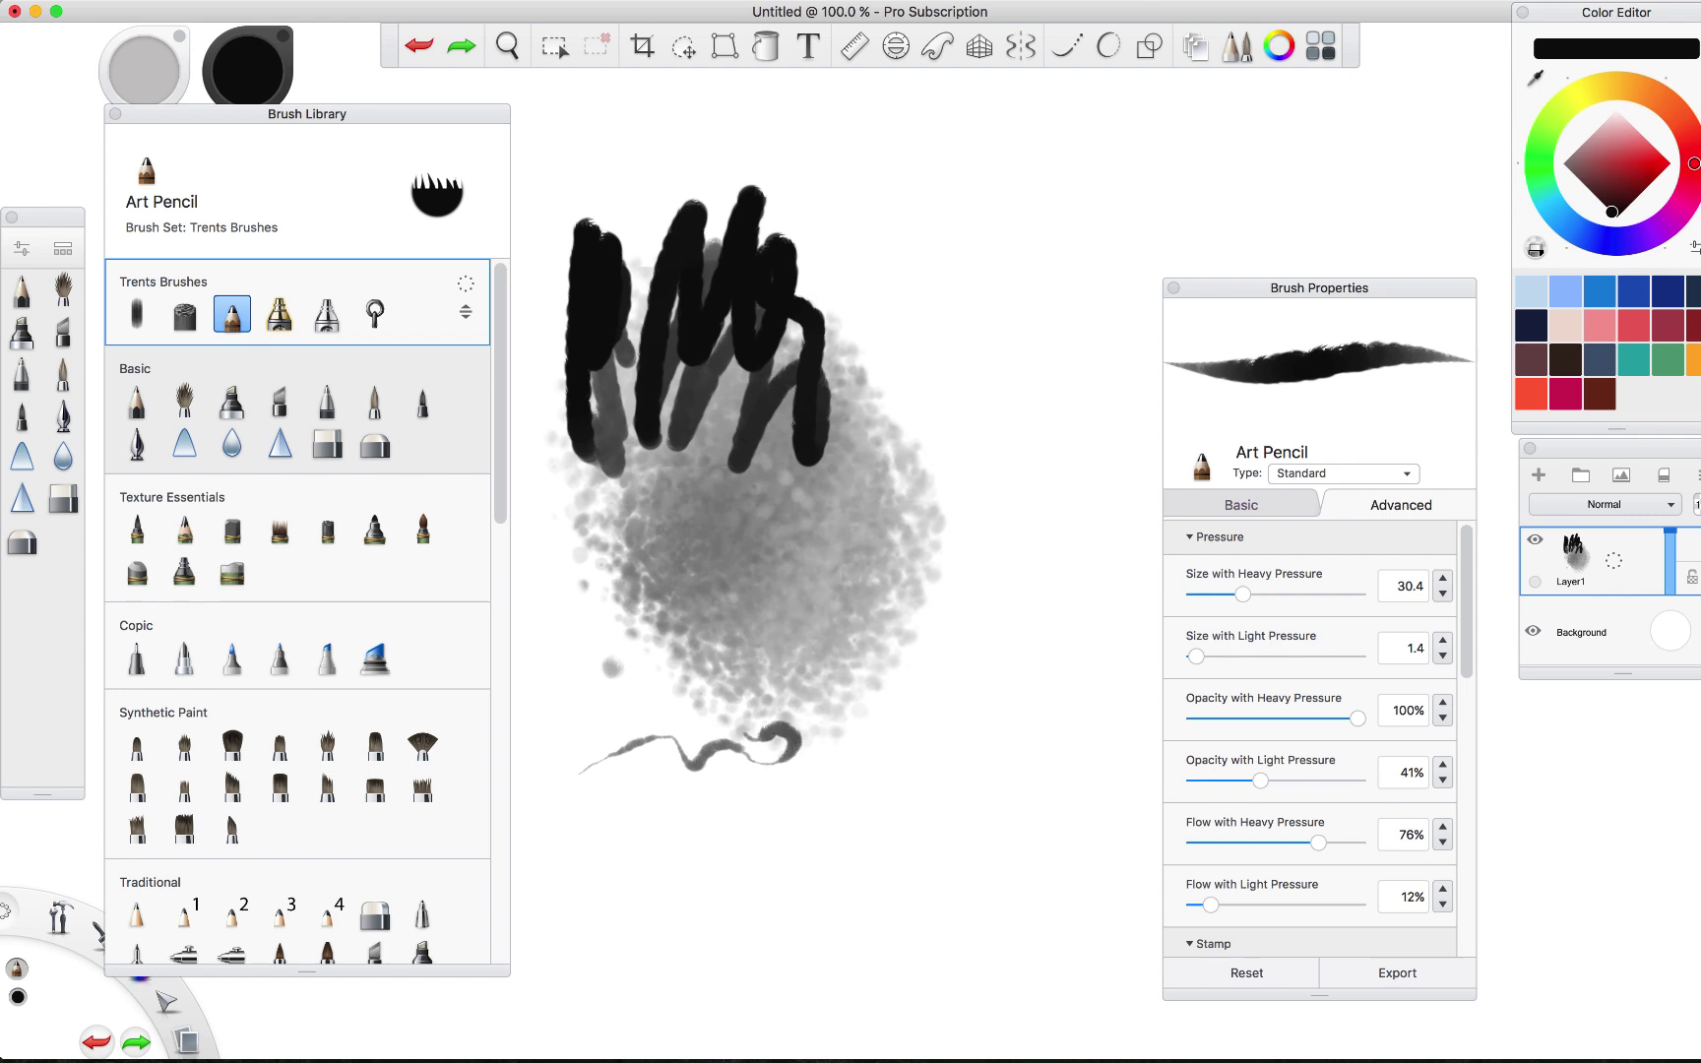
{"action": "mouse_move", "coordinate": [684, 716]}
{"action": "left_mouse_down"}
{"action": "mouse_move", "coordinate": [625, 711]}
{"action": "mouse_move", "coordinate": [551, 736]}
{"action": "mouse_move", "coordinate": [598, 691]}
{"action": "mouse_move", "coordinate": [669, 689]}
{"action": "left_mouse_up"}
{"action": "mouse_move", "coordinate": [542, 779]}
{"action": "left_mouse_down"}
{"action": "mouse_move", "coordinate": [657, 760]}
{"action": "mouse_move", "coordinate": [690, 791]}
{"action": "mouse_move", "coordinate": [725, 772]}
{"action": "mouse_move", "coordinate": [784, 788]}
{"action": "mouse_move", "coordinate": [811, 738]}
{"action": "mouse_move", "coordinate": [788, 797]}
{"action": "mouse_move", "coordinate": [725, 783]}
{"action": "mouse_move", "coordinate": [659, 802]}
{"action": "mouse_move", "coordinate": [623, 783]}
{"action": "mouse_move", "coordinate": [582, 802]}
{"action": "left_mouse_up"}
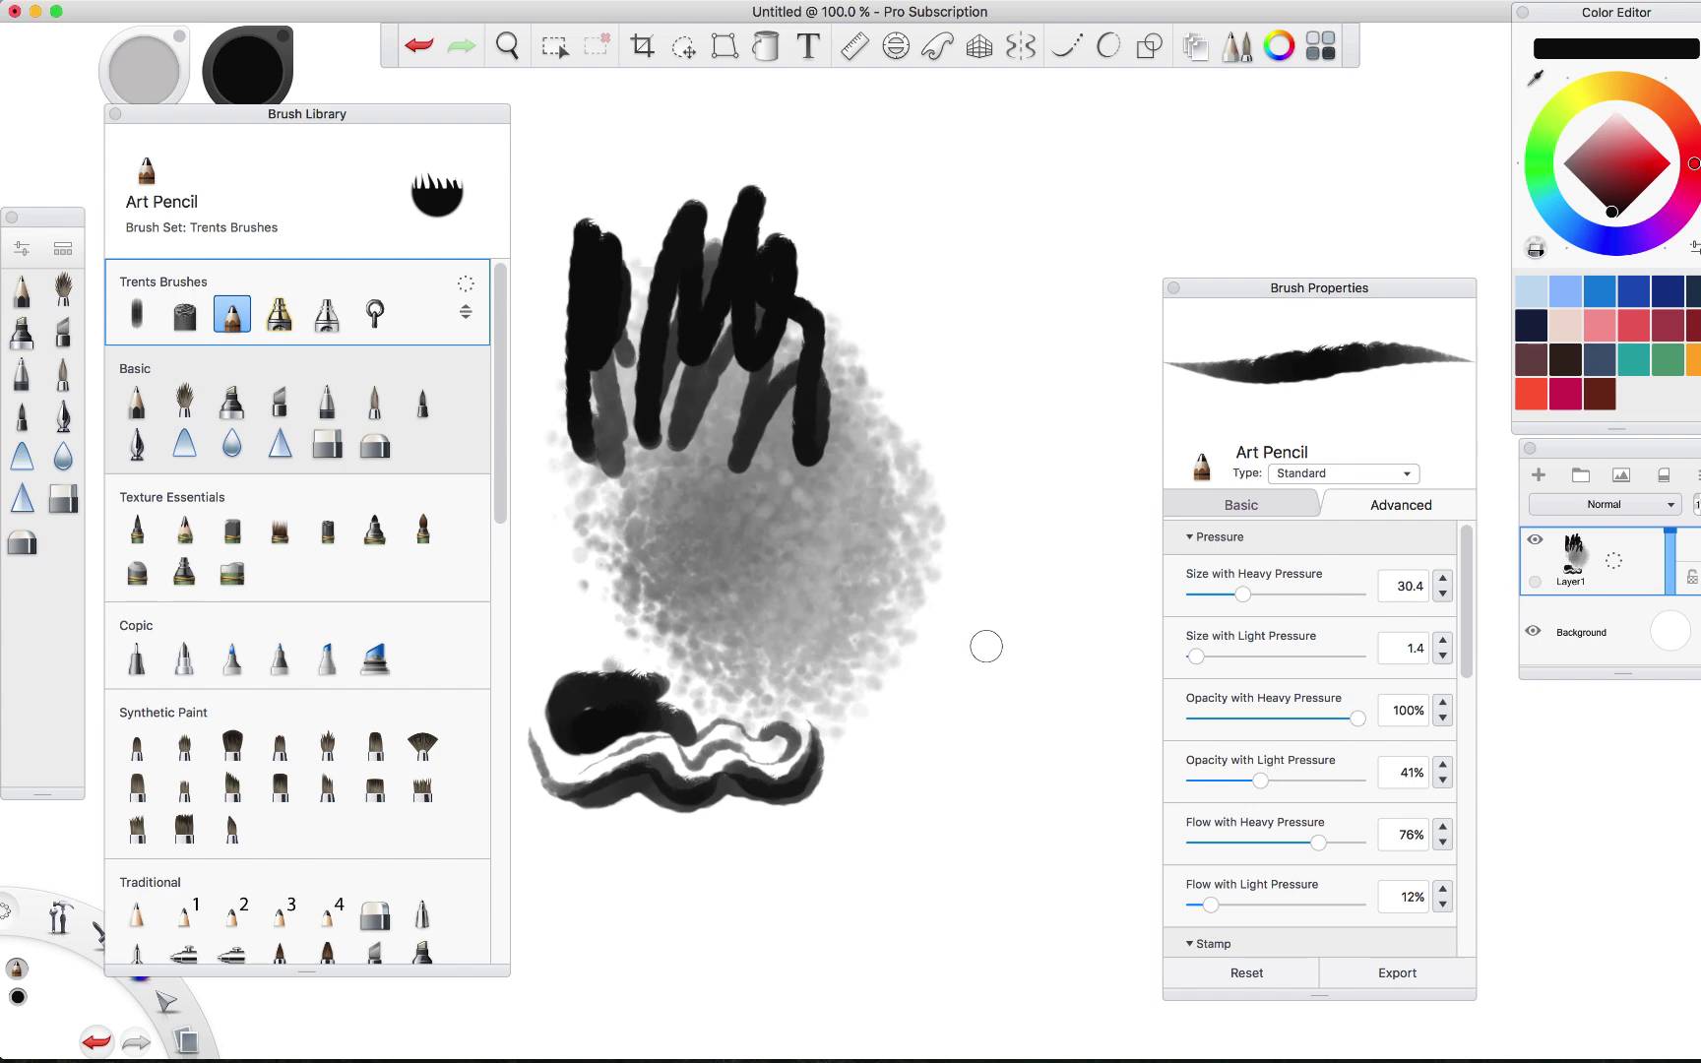
{"action": "left_click_drag", "start_coordinate": [964, 698], "coordinate": [970, 679]}
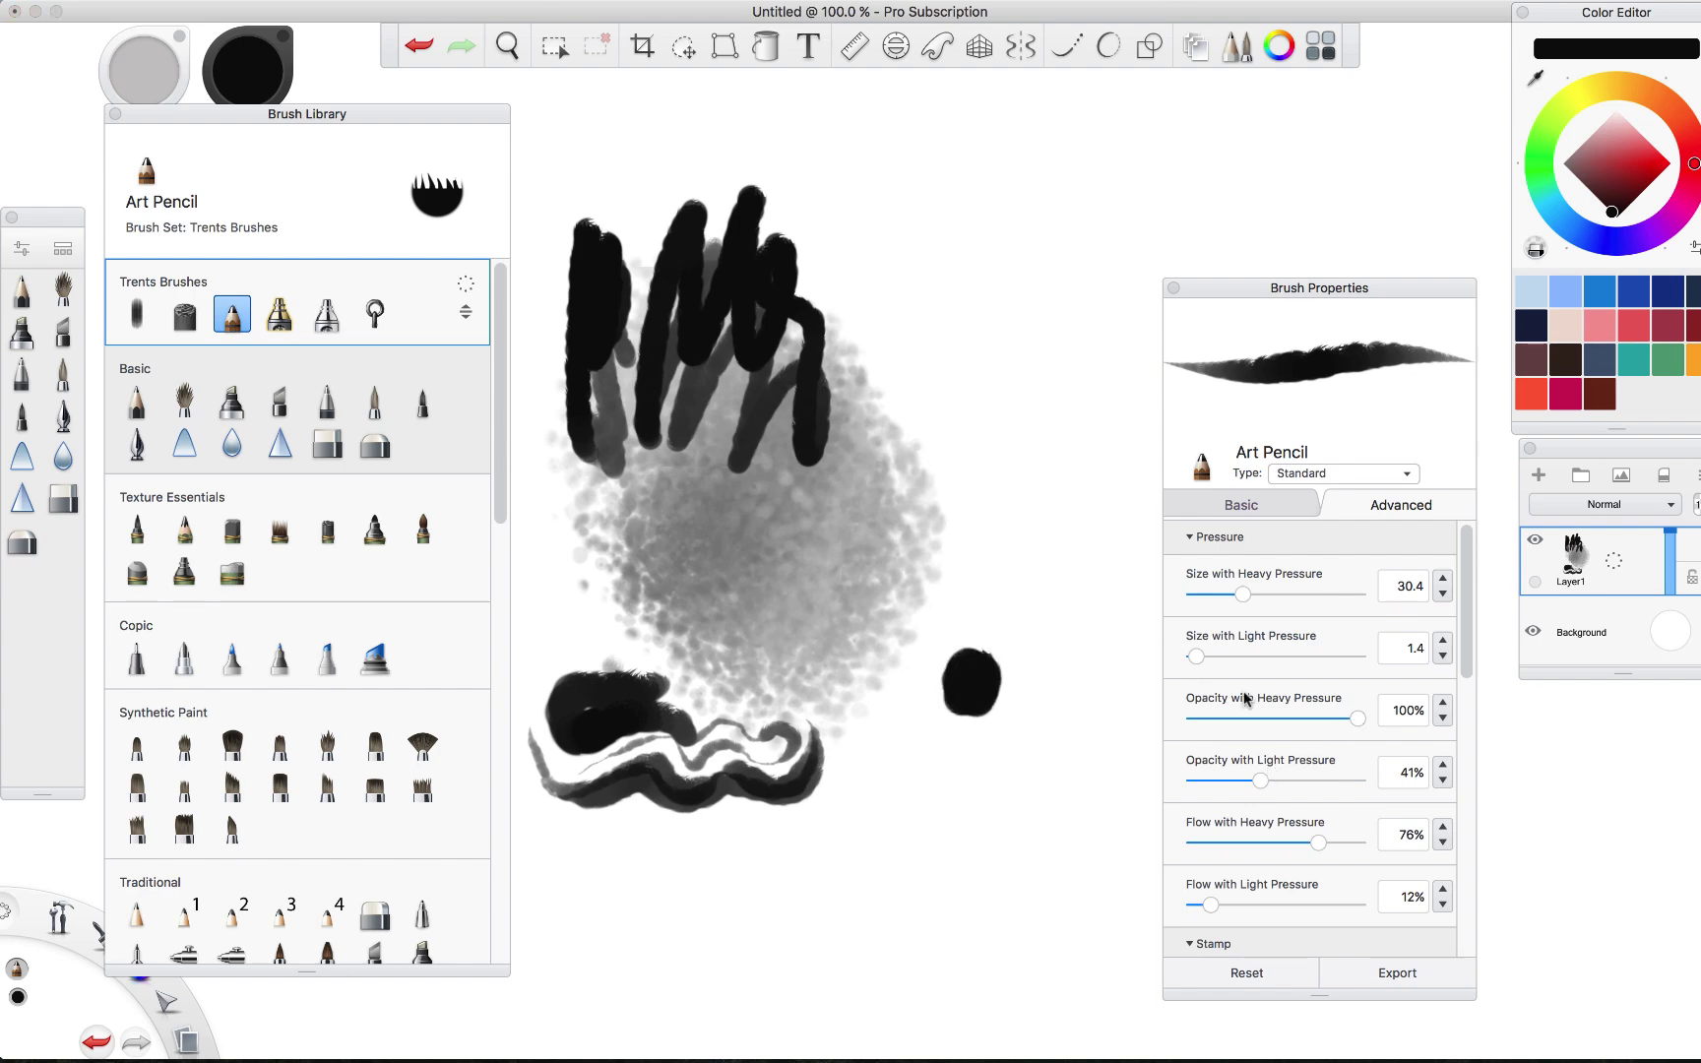
{"action": "key", "text": "super+z"}
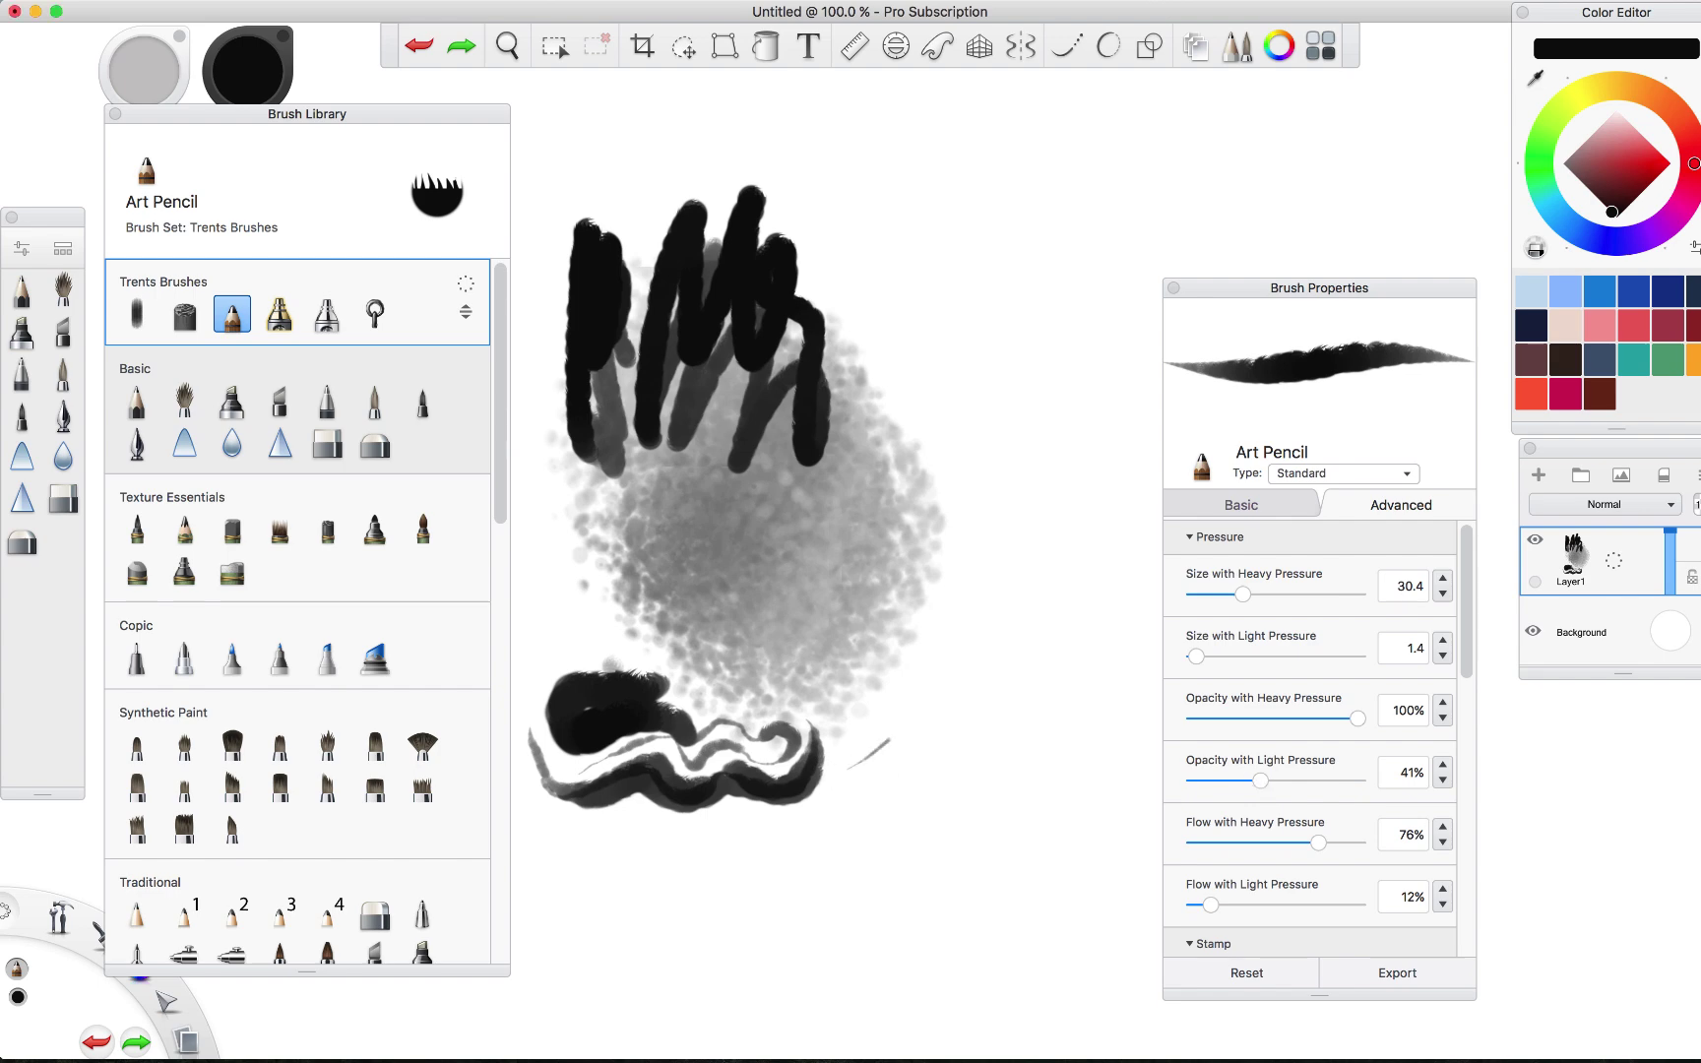
{"action": "mouse_move", "coordinate": [896, 724]}
{"action": "left_mouse_down"}
{"action": "mouse_move", "coordinate": [952, 703]}
{"action": "mouse_move", "coordinate": [964, 856]}
{"action": "left_mouse_up"}
{"action": "key", "text": "super+z"}
{"action": "left_click_drag", "start_coordinate": [1258, 784], "coordinate": [1230, 785]}
{"action": "mouse_move", "coordinate": [894, 778]}
{"action": "left_mouse_down"}
{"action": "mouse_move", "coordinate": [932, 719]}
{"action": "mouse_move", "coordinate": [1005, 682]}
{"action": "mouse_move", "coordinate": [1018, 708]}
{"action": "mouse_move", "coordinate": [961, 763]}
{"action": "mouse_move", "coordinate": [1002, 748]}
{"action": "left_mouse_up"}
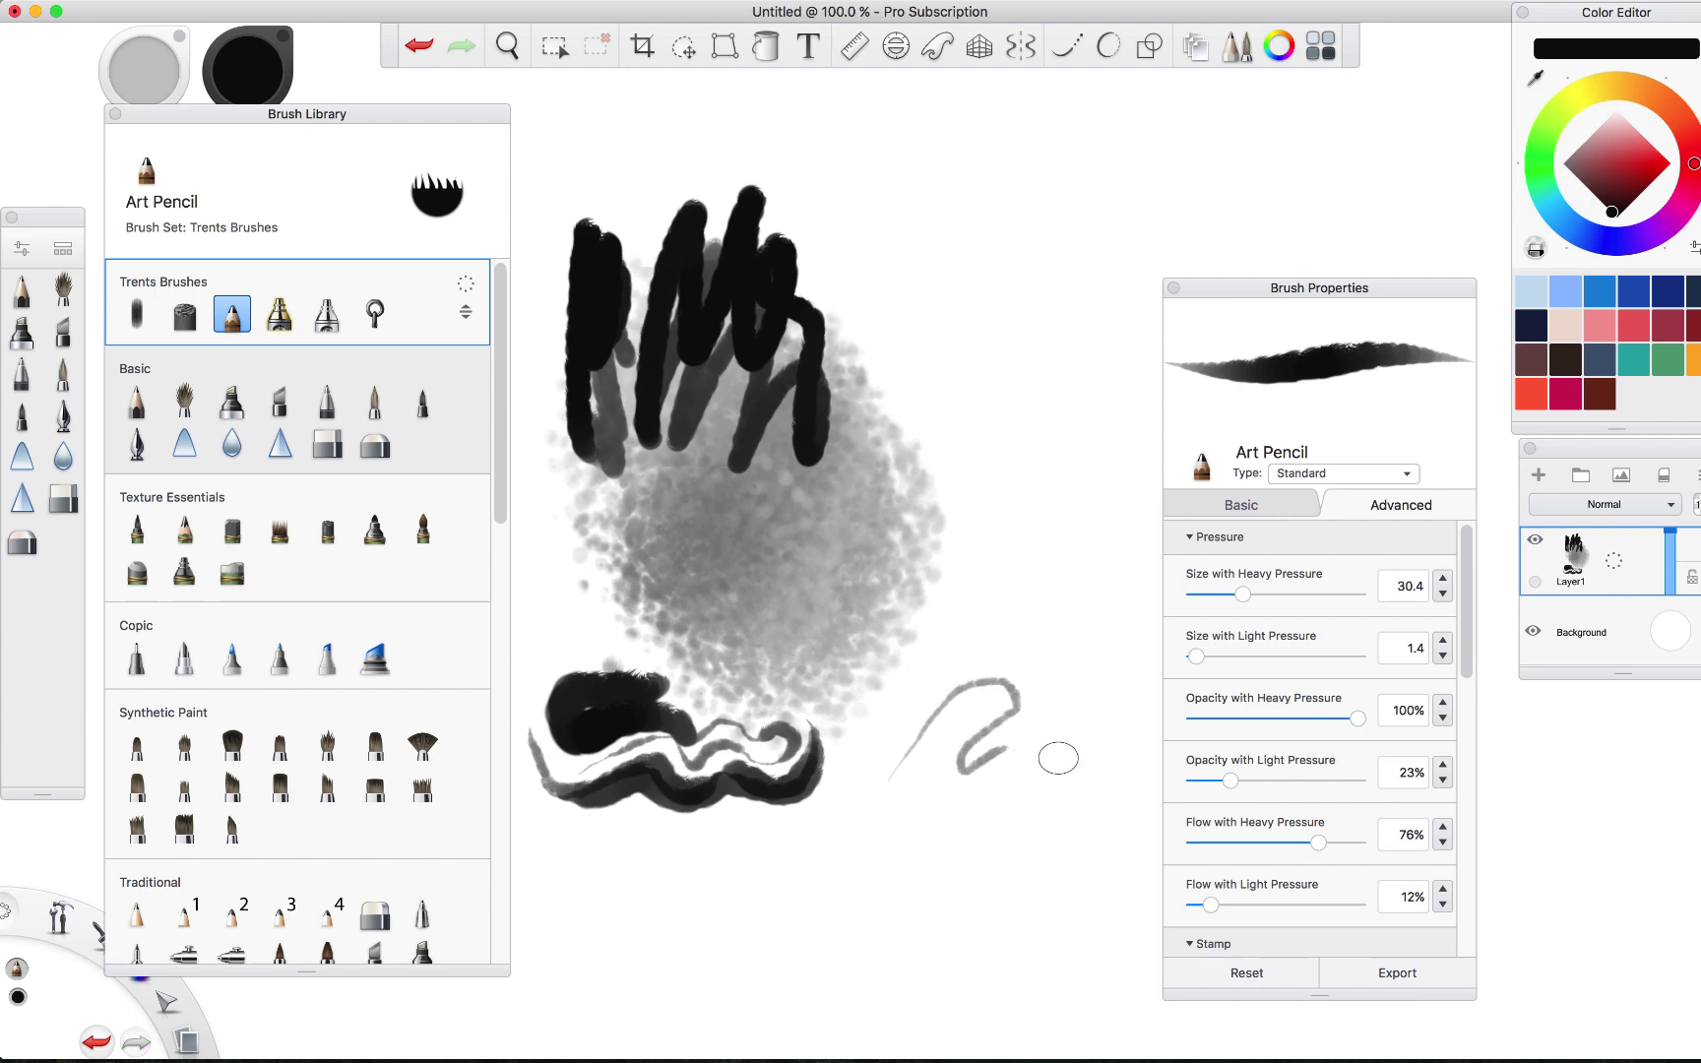
Set the Basic Pencil to size 14.0, test it, and copy it into Trents Brushes.
{"action": "left_click", "coordinate": [136, 400]}
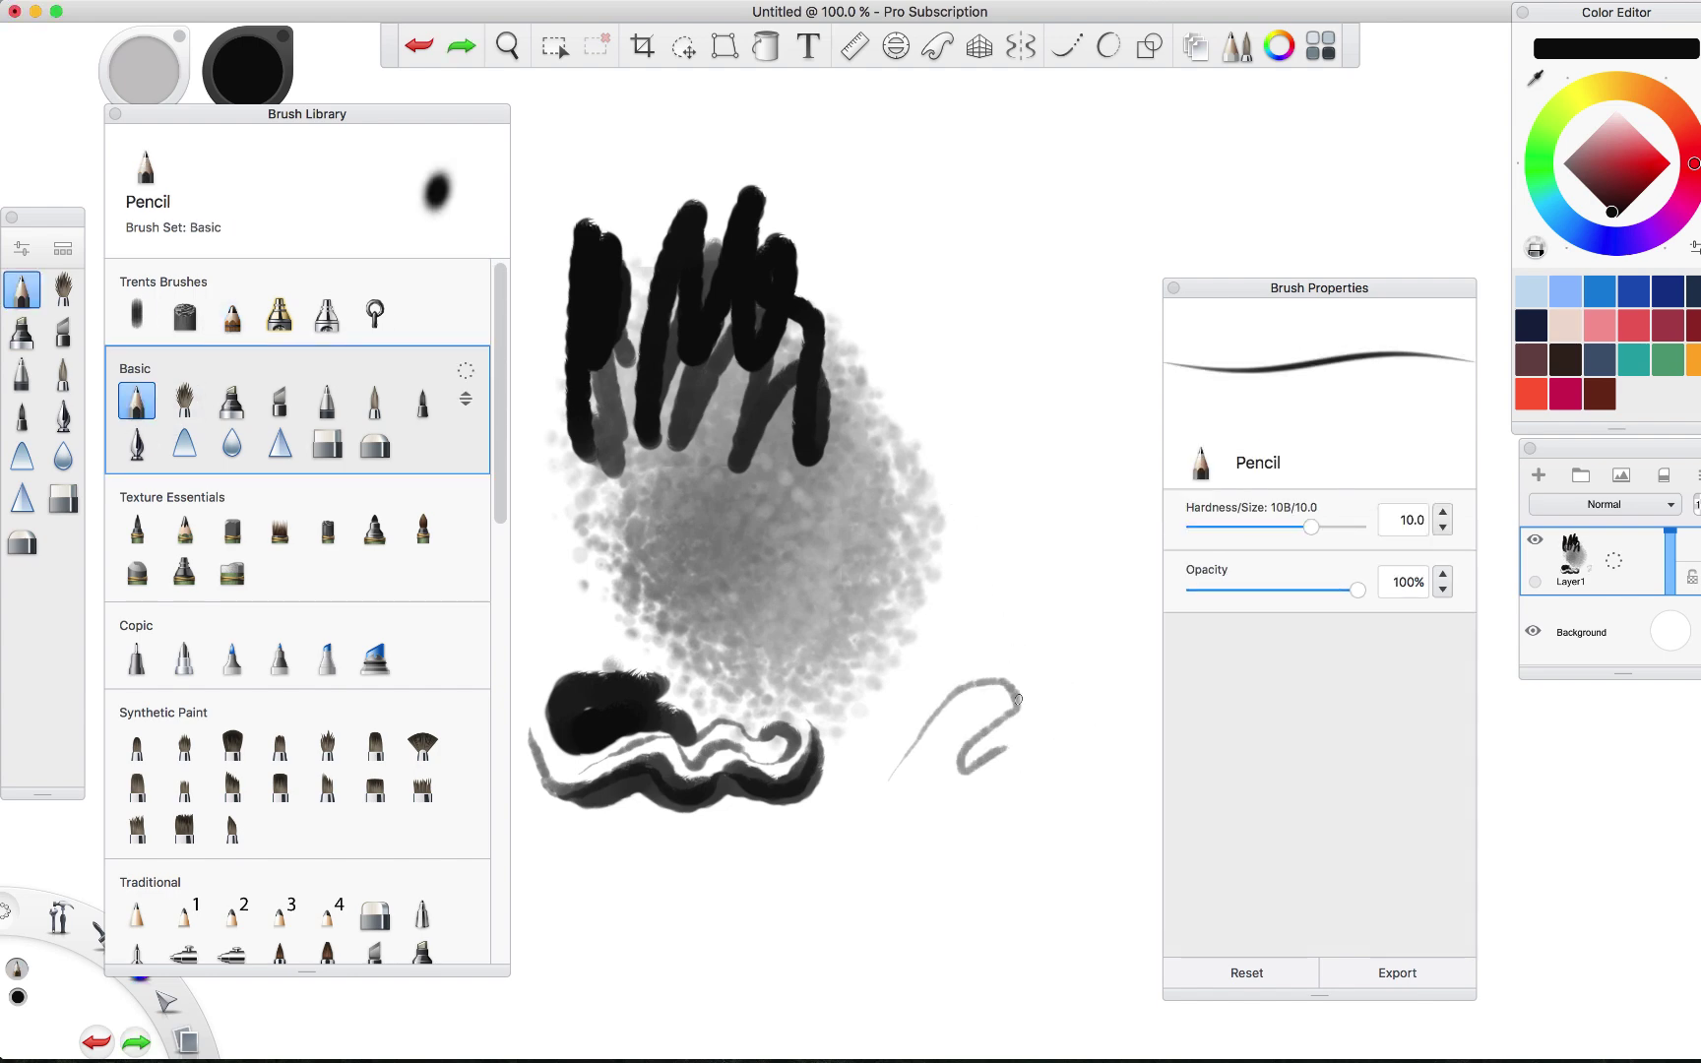
{"action": "key", "text": "super+z"}
{"action": "left_click_drag", "start_coordinate": [983, 509], "coordinate": [943, 589]}
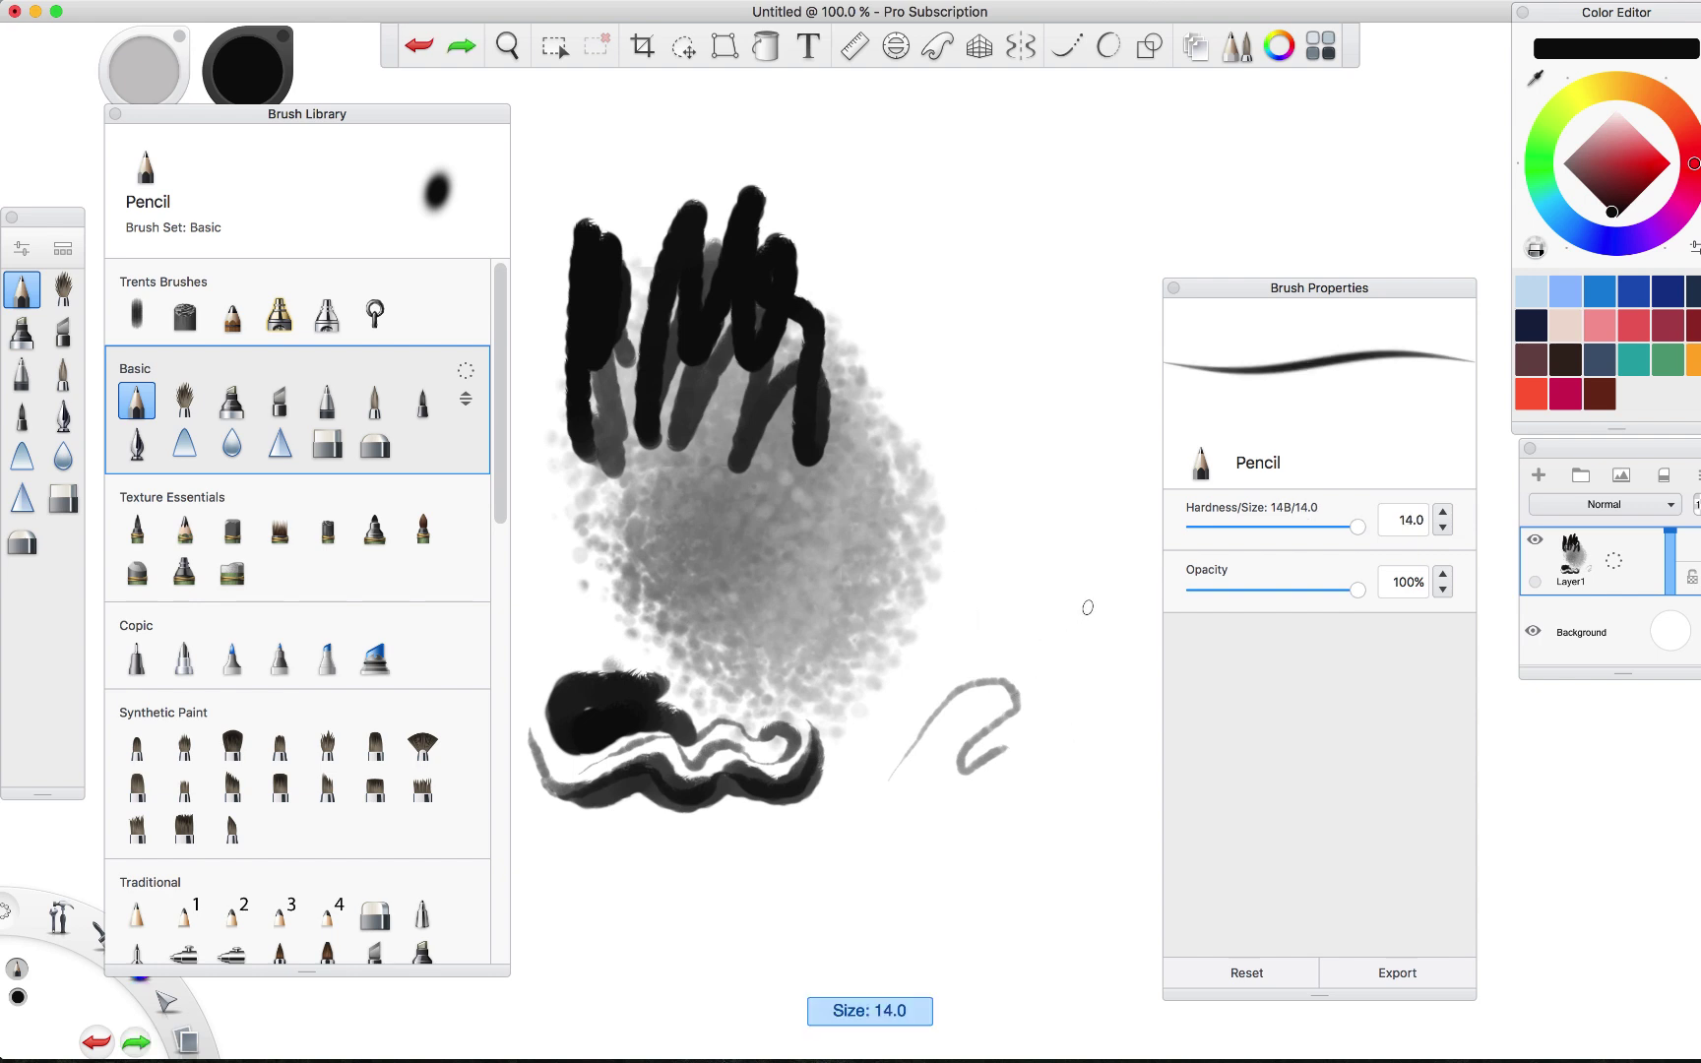
{"action": "mouse_move", "coordinate": [1001, 599]}
{"action": "left_mouse_down"}
{"action": "mouse_move", "coordinate": [1058, 471]}
{"action": "mouse_move", "coordinate": [1051, 620]}
{"action": "left_mouse_up"}
{"action": "key", "text": "super+z"}
{"action": "mouse_move", "coordinate": [927, 662]}
{"action": "left_mouse_down"}
{"action": "mouse_move", "coordinate": [985, 595]}
{"action": "mouse_move", "coordinate": [1052, 569]}
{"action": "left_mouse_up"}
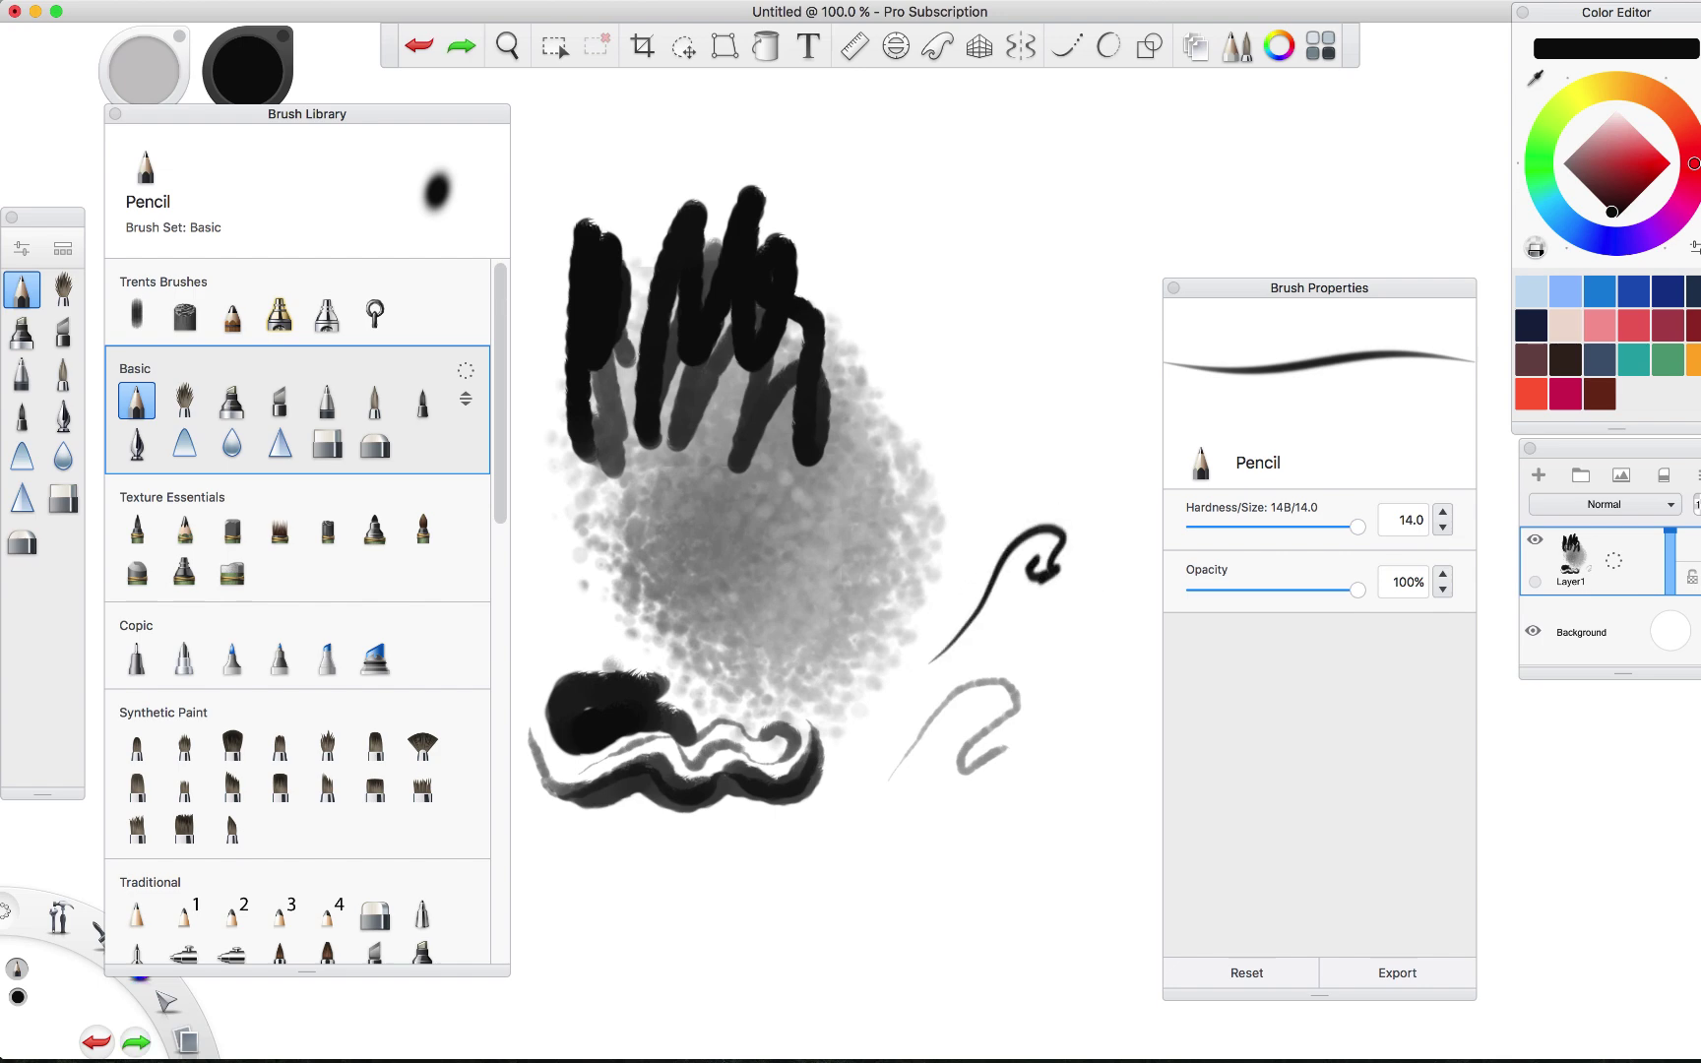
{"action": "key", "text": "super+z"}
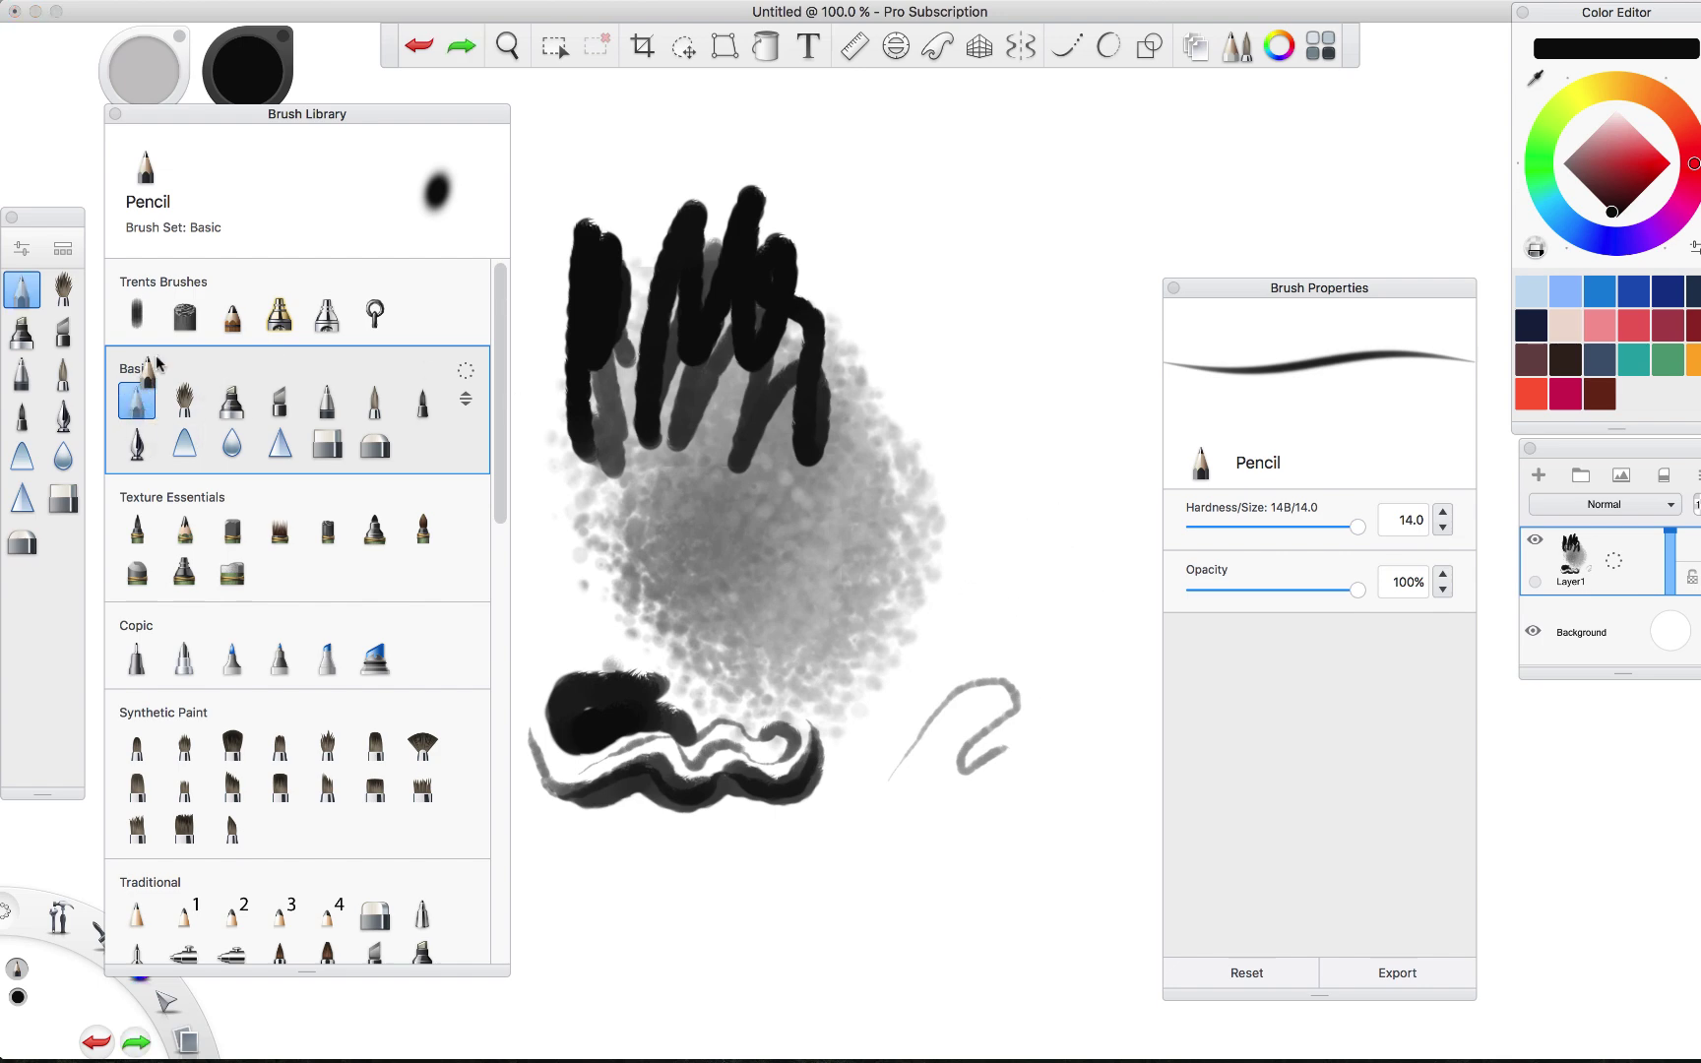
{"action": "mouse_move", "coordinate": [218, 317]}
{"action": "left_mouse_down"}
{"action": "mouse_move", "coordinate": [162, 320]}
{"action": "mouse_move", "coordinate": [181, 327]}
{"action": "left_mouse_up"}
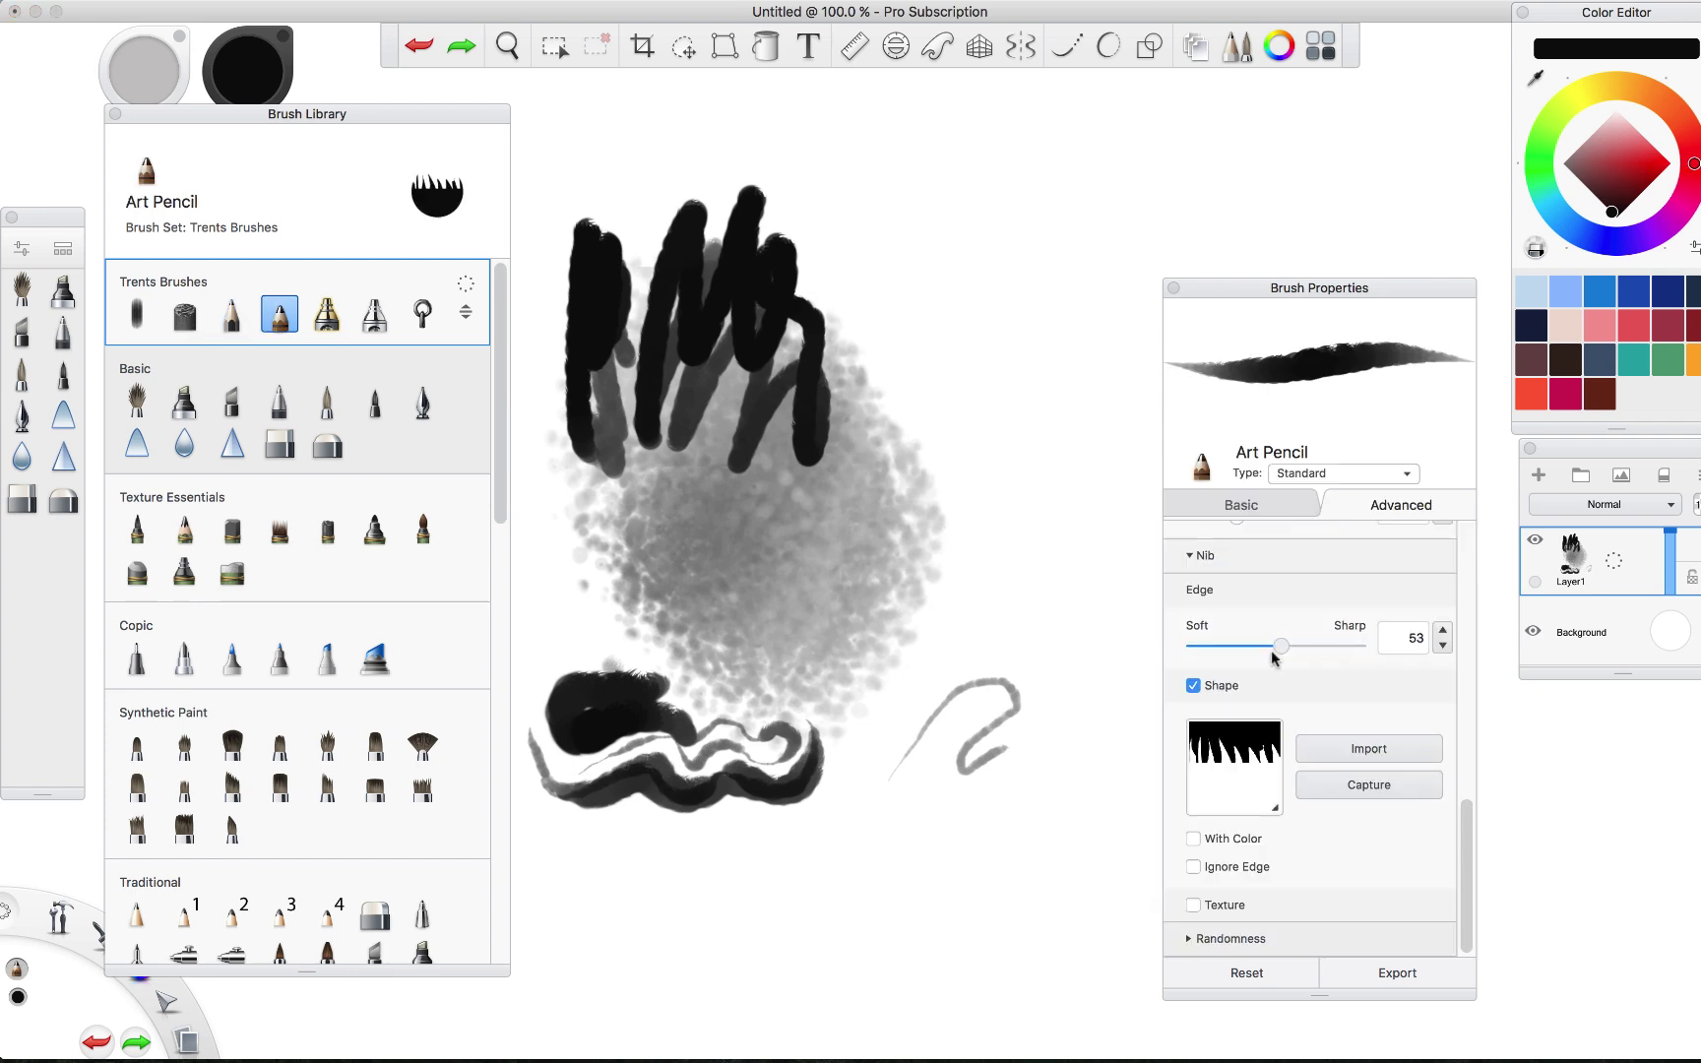
Change the Art Pencil's nib edge hardness and try it with several undone test strokes.
{"action": "mouse_move", "coordinate": [1271, 649]}
{"action": "left_mouse_down"}
{"action": "mouse_move", "coordinate": [1231, 652]}
{"action": "mouse_move", "coordinate": [1364, 642]}
{"action": "left_mouse_up"}
{"action": "mouse_move", "coordinate": [1001, 238]}
{"action": "left_mouse_down"}
{"action": "mouse_move", "coordinate": [1010, 494]}
{"action": "mouse_move", "coordinate": [992, 612]}
{"action": "left_mouse_up"}
{"action": "key", "text": "ctrl+z"}
{"action": "mouse_move", "coordinate": [950, 273]}
{"action": "left_mouse_down"}
{"action": "mouse_move", "coordinate": [972, 372]}
{"action": "mouse_move", "coordinate": [1058, 522]}
{"action": "mouse_move", "coordinate": [976, 583]}
{"action": "mouse_move", "coordinate": [882, 365]}
{"action": "mouse_move", "coordinate": [960, 219]}
{"action": "mouse_move", "coordinate": [1090, 418]}
{"action": "mouse_move", "coordinate": [1092, 480]}
{"action": "left_mouse_up"}
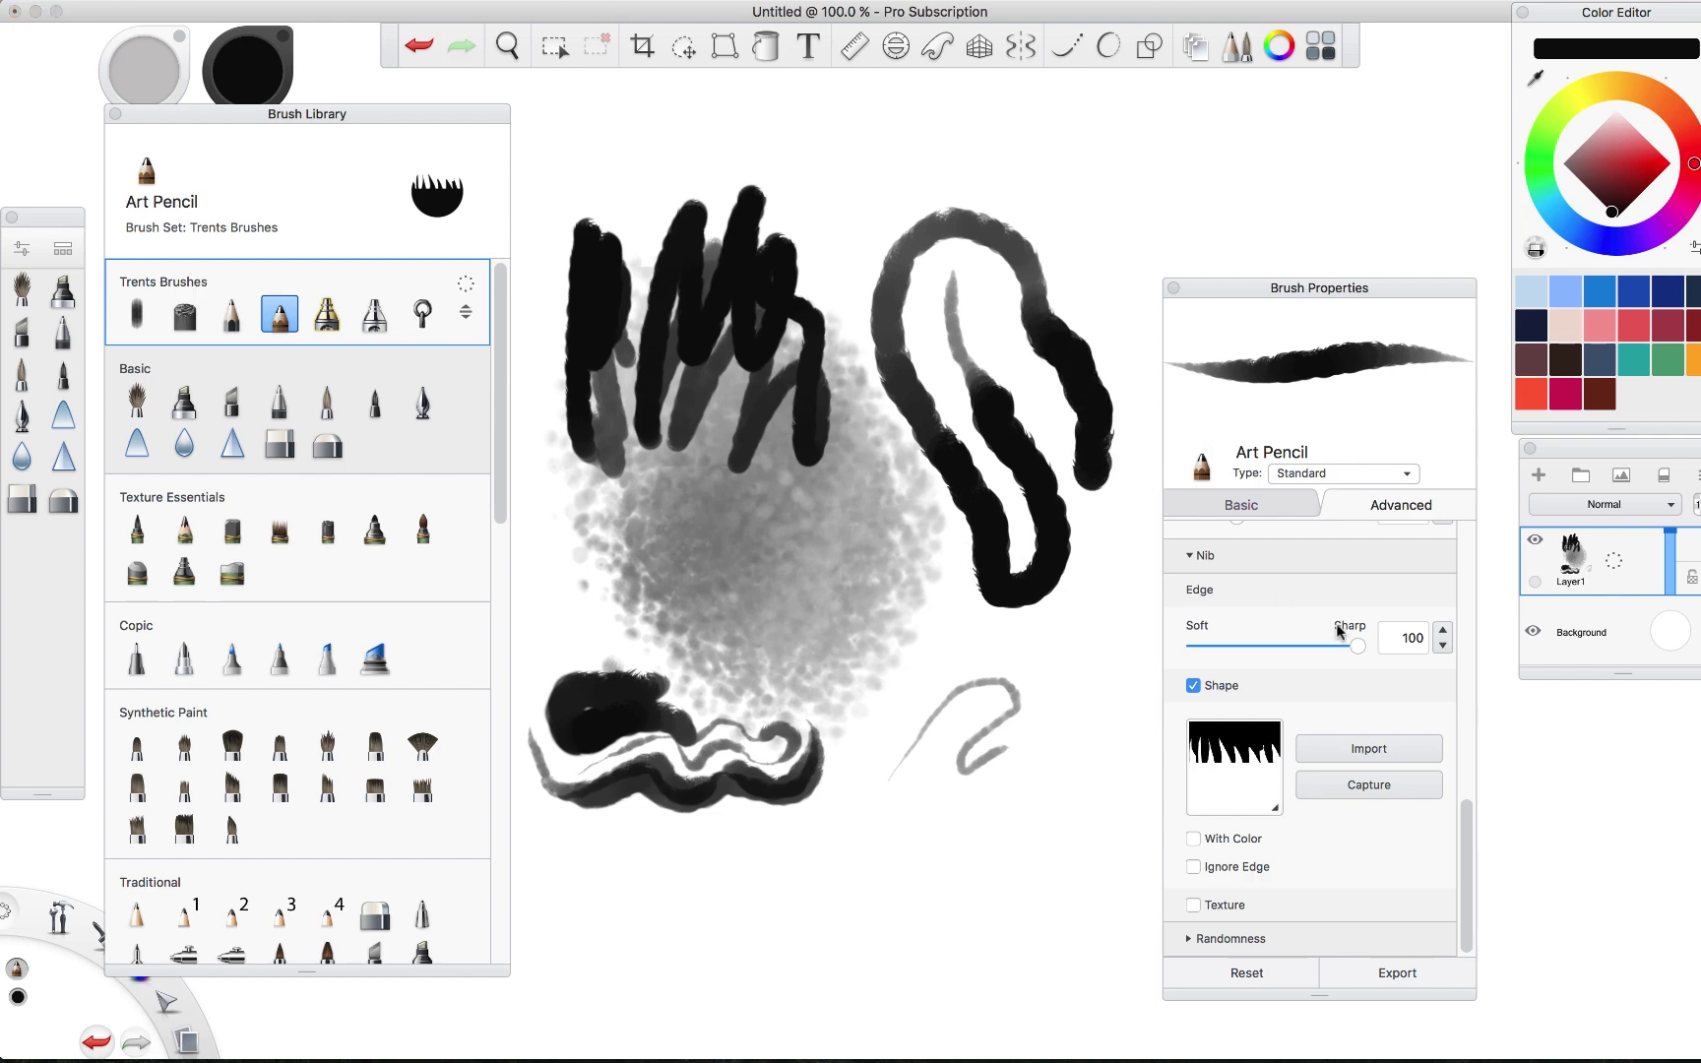
{"action": "key", "text": "ctrl+z"}
{"action": "left_click_drag", "start_coordinate": [1014, 422], "coordinate": [1078, 667]}
{"action": "key", "text": "ctrl+z"}
Soften the nib edge to 14, then sharpen it back and settle at 84.
{"action": "left_click_drag", "start_coordinate": [1356, 642], "coordinate": [1216, 644]}
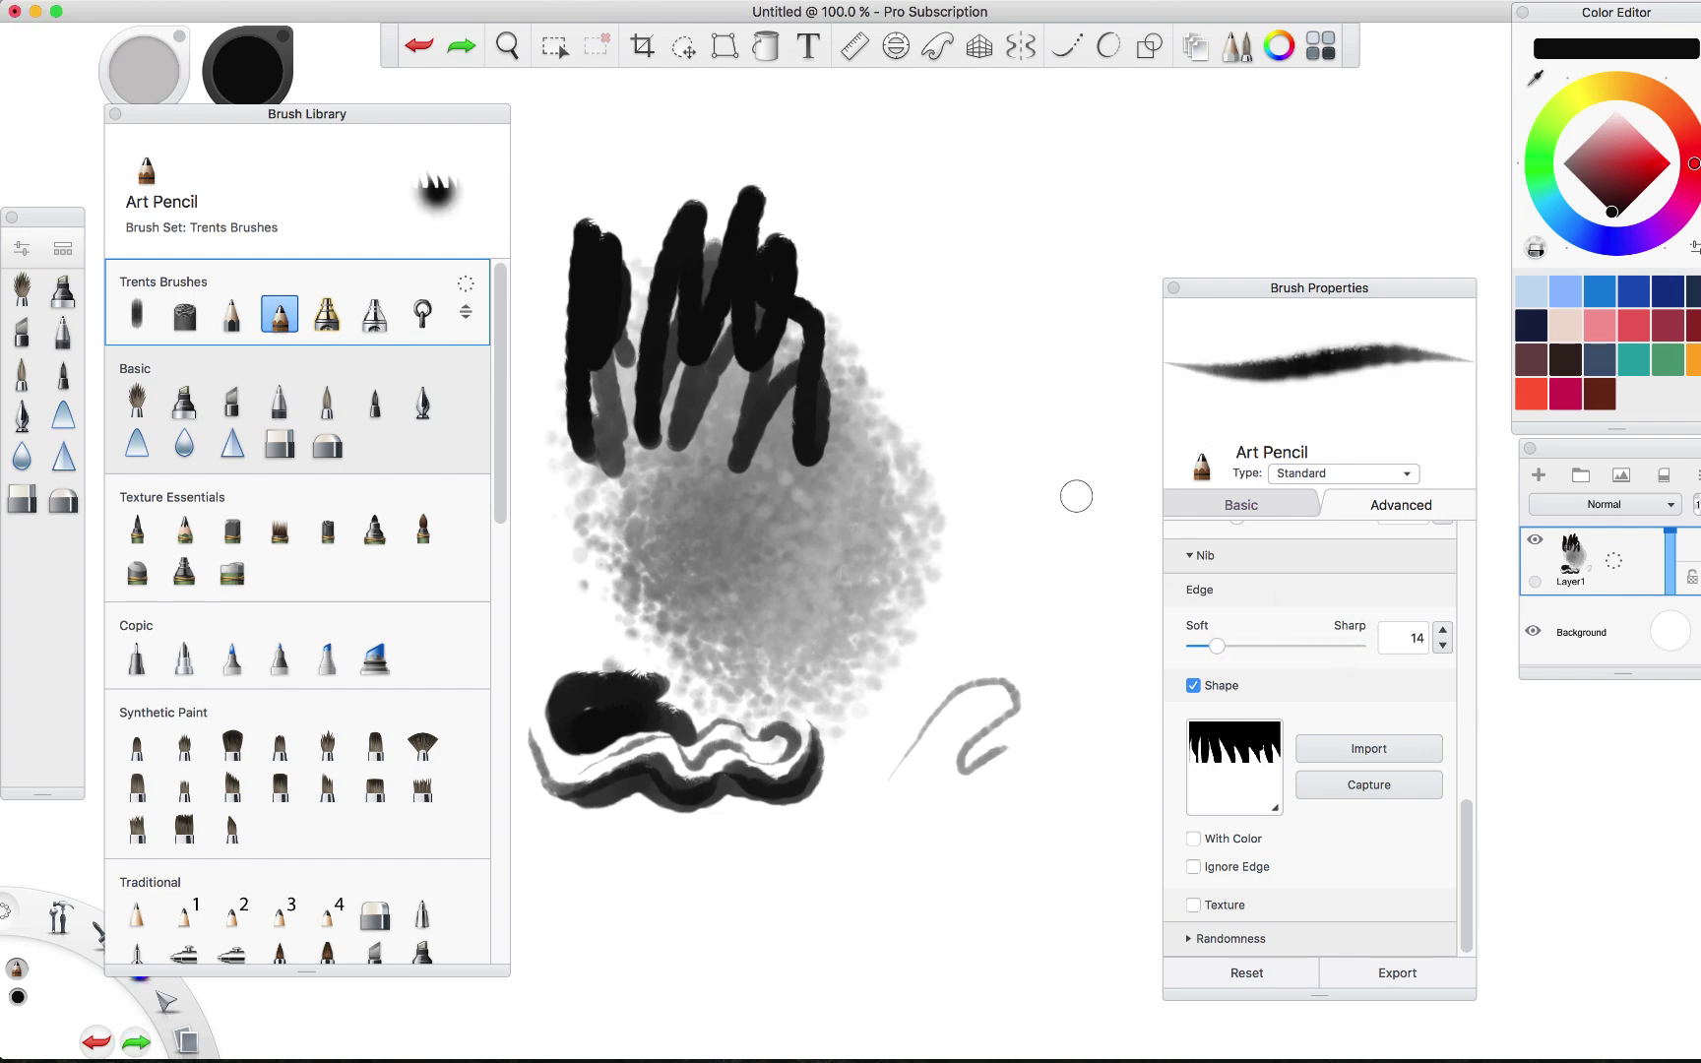
{"action": "mouse_move", "coordinate": [971, 258]}
{"action": "left_mouse_down"}
{"action": "mouse_move", "coordinate": [1007, 460]}
{"action": "mouse_move", "coordinate": [1038, 528]}
{"action": "mouse_move", "coordinate": [1018, 590]}
{"action": "mouse_move", "coordinate": [959, 437]}
{"action": "mouse_move", "coordinate": [979, 585]}
{"action": "mouse_move", "coordinate": [1015, 612]}
{"action": "mouse_move", "coordinate": [1078, 608]}
{"action": "mouse_move", "coordinate": [1094, 588]}
{"action": "mouse_move", "coordinate": [1034, 451]}
{"action": "mouse_move", "coordinate": [1023, 319]}
{"action": "left_mouse_up"}
{"action": "key", "text": "super+z"}
{"action": "left_click_drag", "start_coordinate": [1217, 647], "coordinate": [1330, 664]}
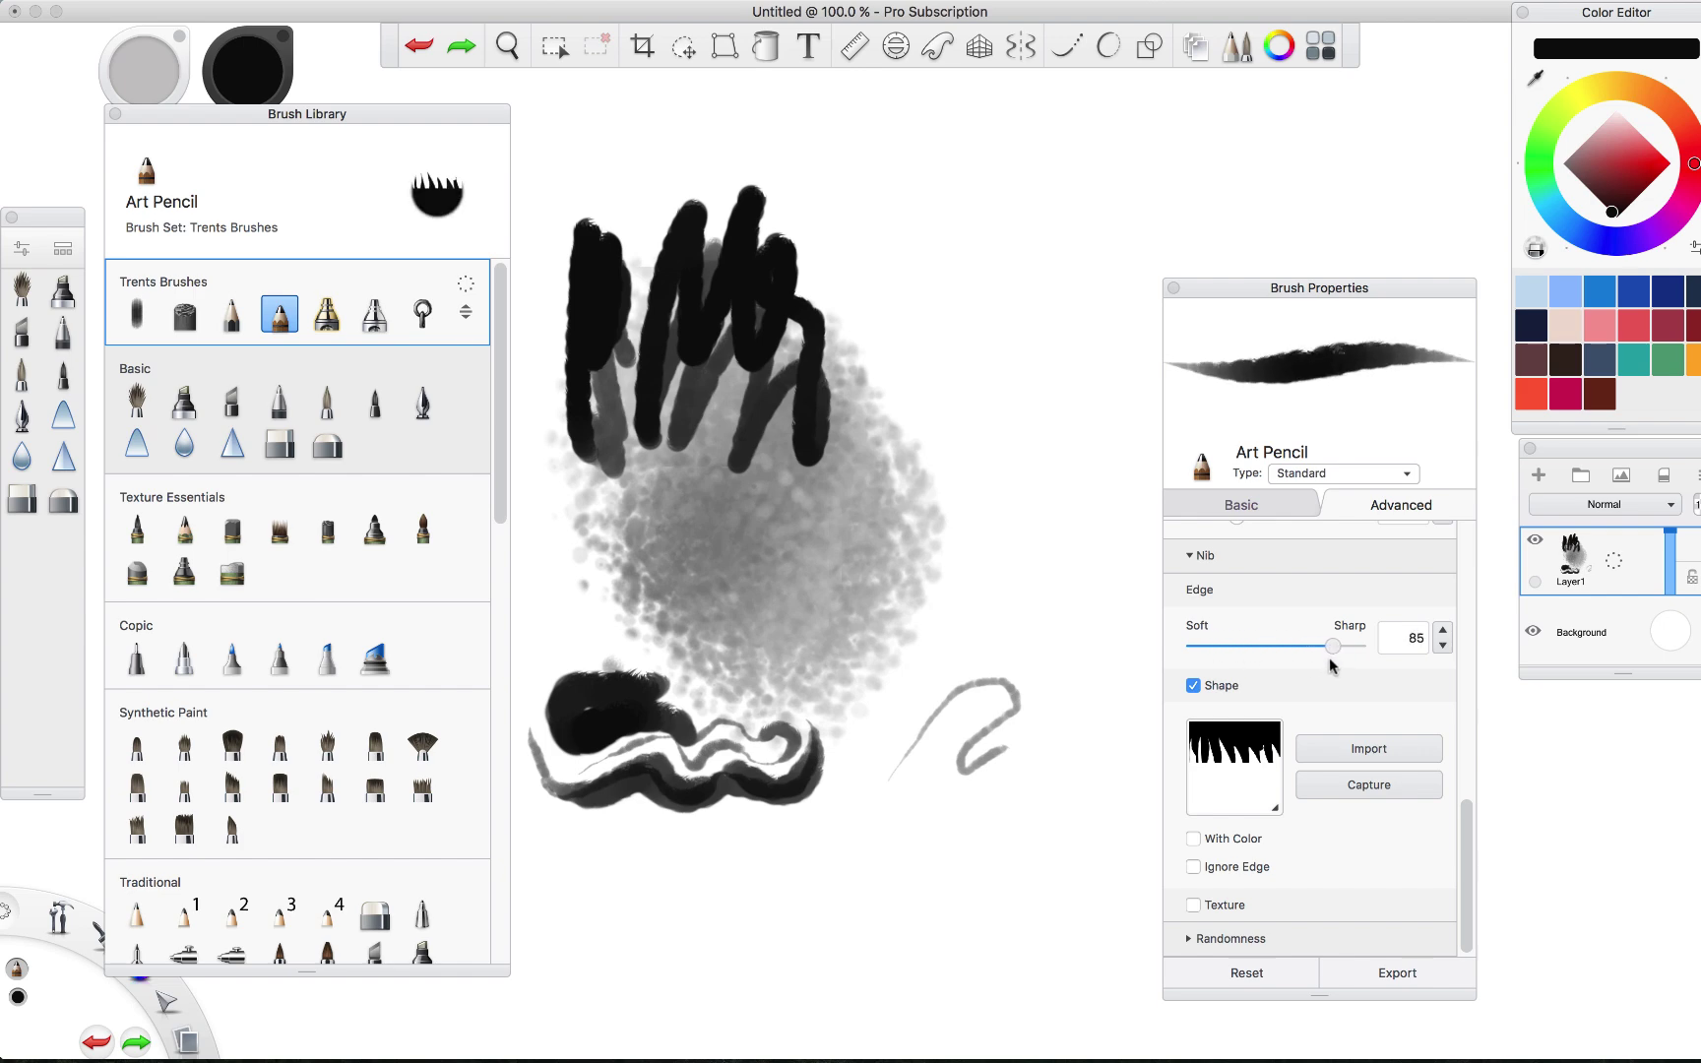
{"action": "left_click", "coordinate": [1330, 666]}
{"action": "mouse_move", "coordinate": [957, 300]}
{"action": "left_mouse_down"}
{"action": "mouse_move", "coordinate": [998, 424]}
{"action": "mouse_move", "coordinate": [1007, 503]}
{"action": "mouse_move", "coordinate": [993, 500]}
{"action": "mouse_move", "coordinate": [979, 571]}
{"action": "left_mouse_up"}
{"action": "key", "text": "super+z"}
{"action": "mouse_move", "coordinate": [960, 374]}
{"action": "left_mouse_down"}
{"action": "mouse_move", "coordinate": [1004, 510]}
{"action": "mouse_move", "coordinate": [989, 590]}
{"action": "left_mouse_up"}
{"action": "key", "text": "super+z"}
{"action": "left_click_drag", "start_coordinate": [1334, 651], "coordinate": [1326, 662]}
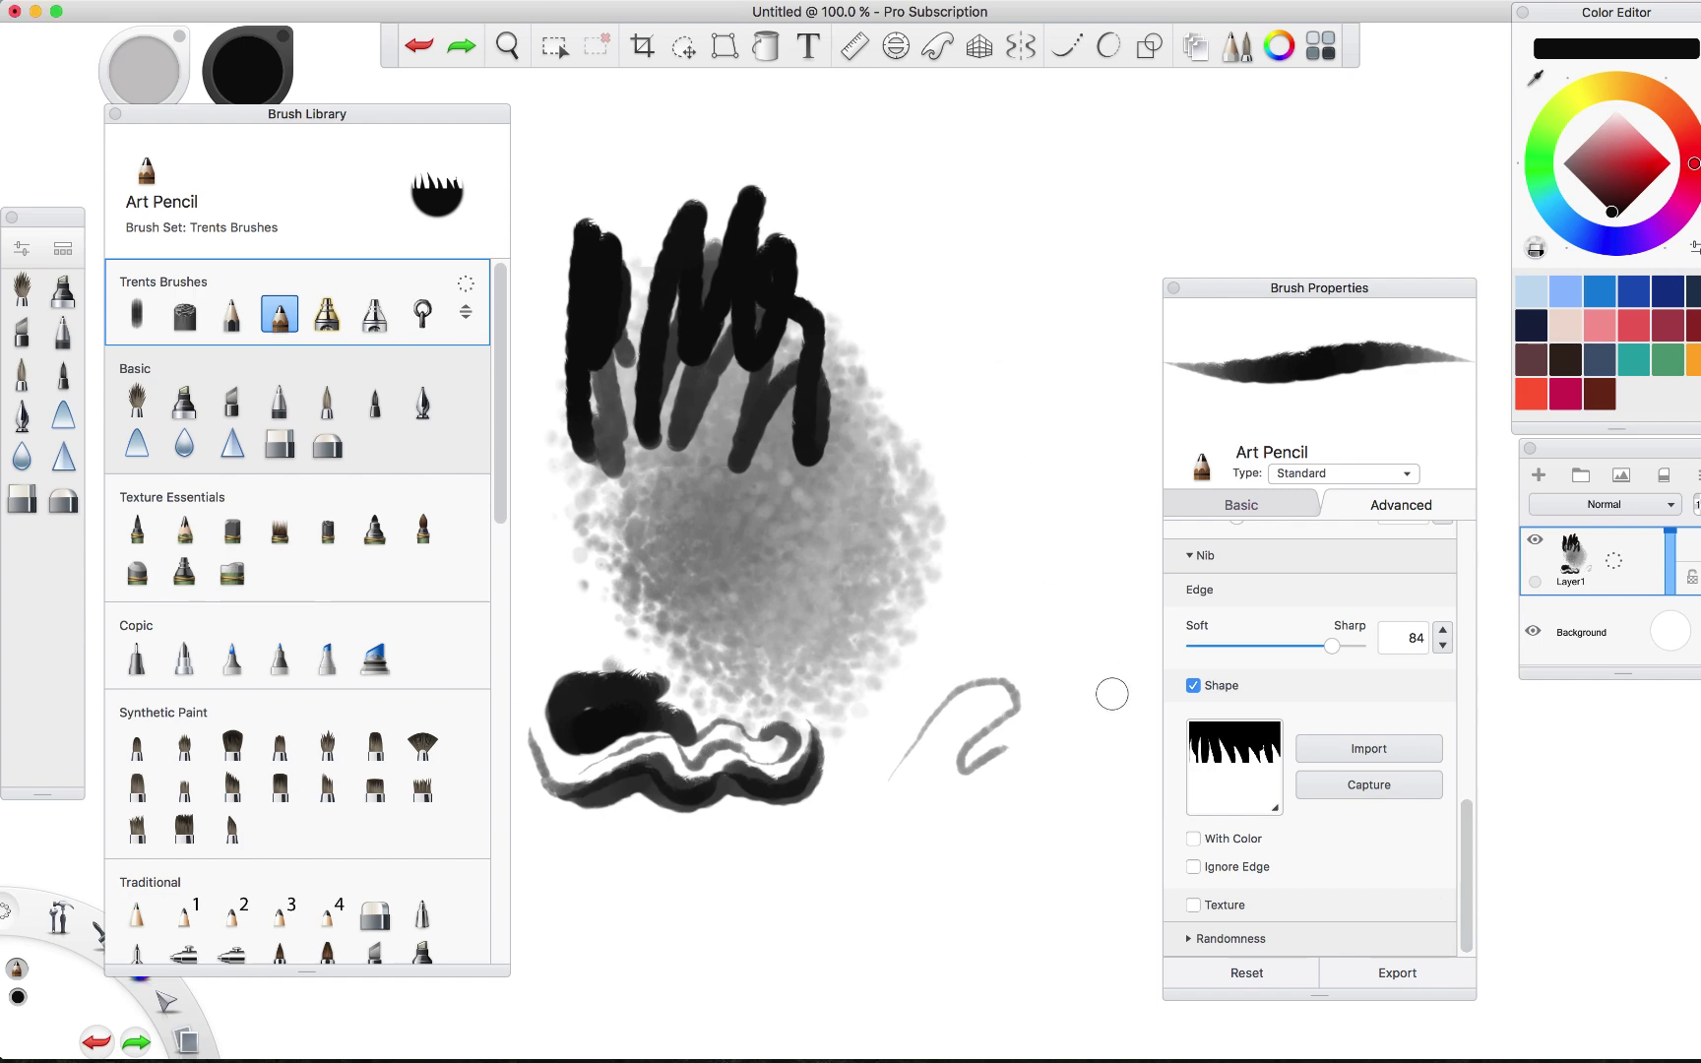
Duplicate the Art Pencil in Trents Brushes to create an Art Pencil copy.
{"action": "left_click", "coordinate": [1219, 753]}
{"action": "left_click", "coordinate": [465, 284]}
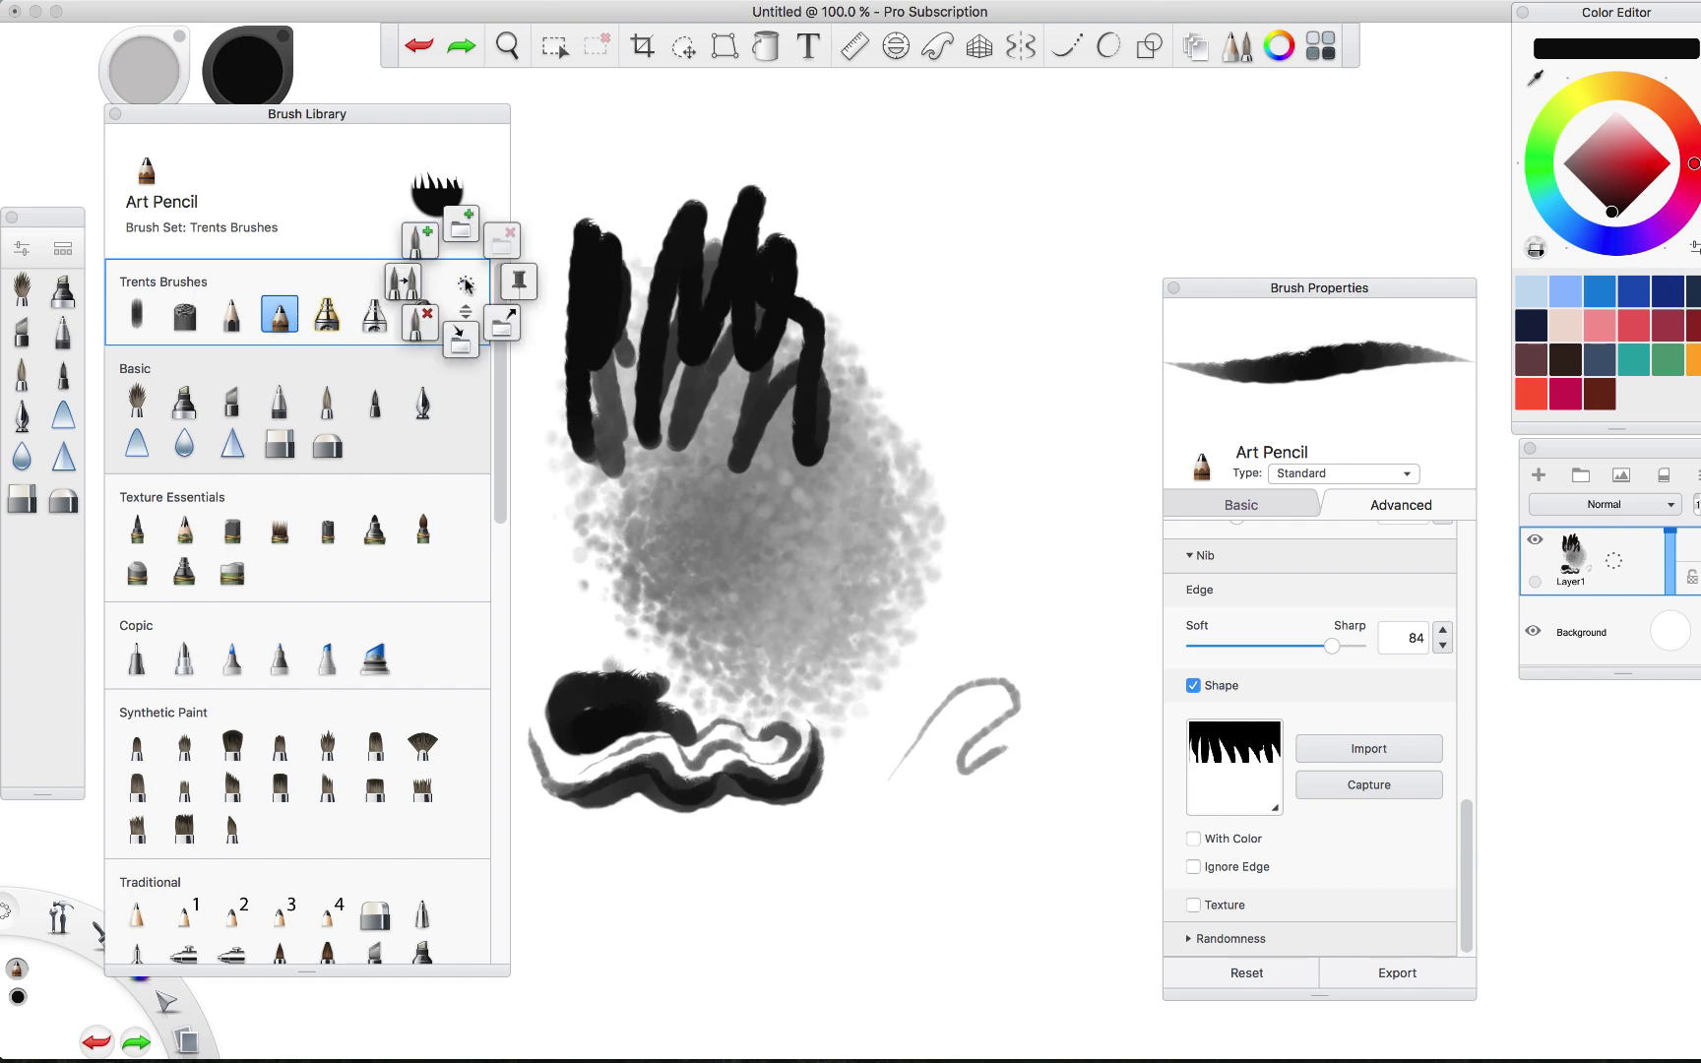
{"action": "left_click", "coordinate": [410, 284]}
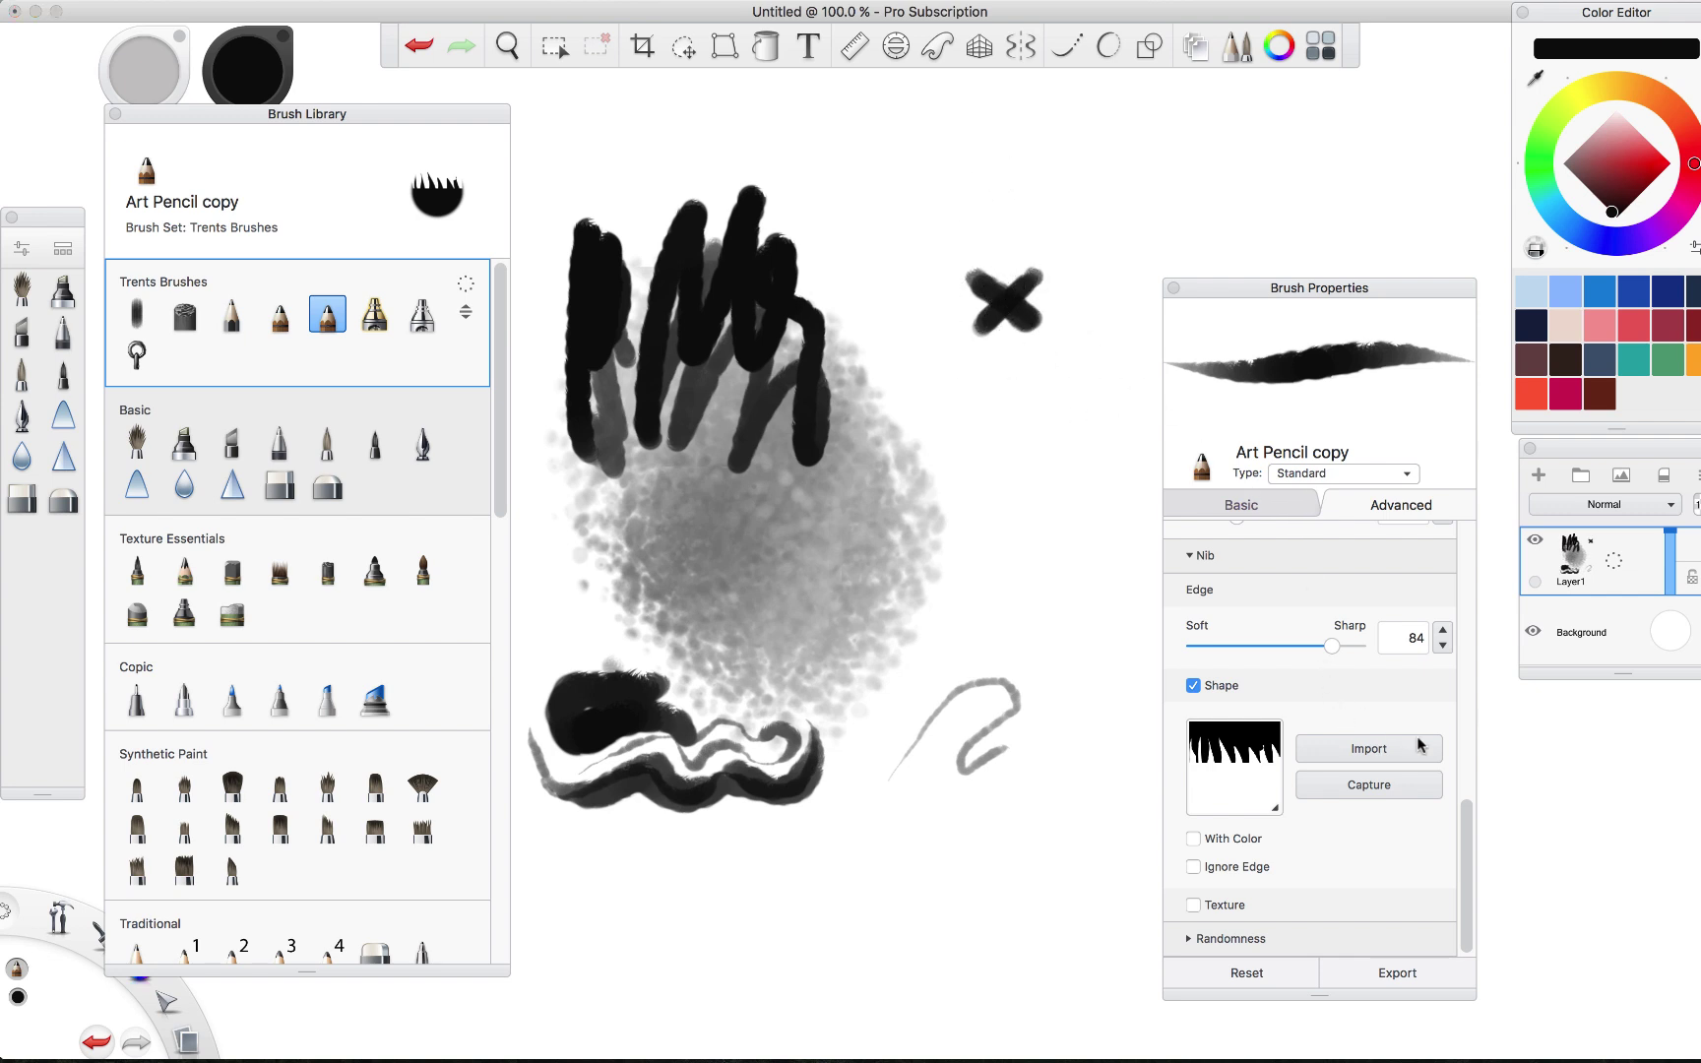
Capture the black X from the canvas as the Art Pencil copy's nib shape.
{"action": "mouse_move", "coordinate": [1465, 812]}
{"action": "left_mouse_down"}
{"action": "mouse_move", "coordinate": [1464, 704]}
{"action": "mouse_move", "coordinate": [1476, 823]}
{"action": "left_mouse_up"}
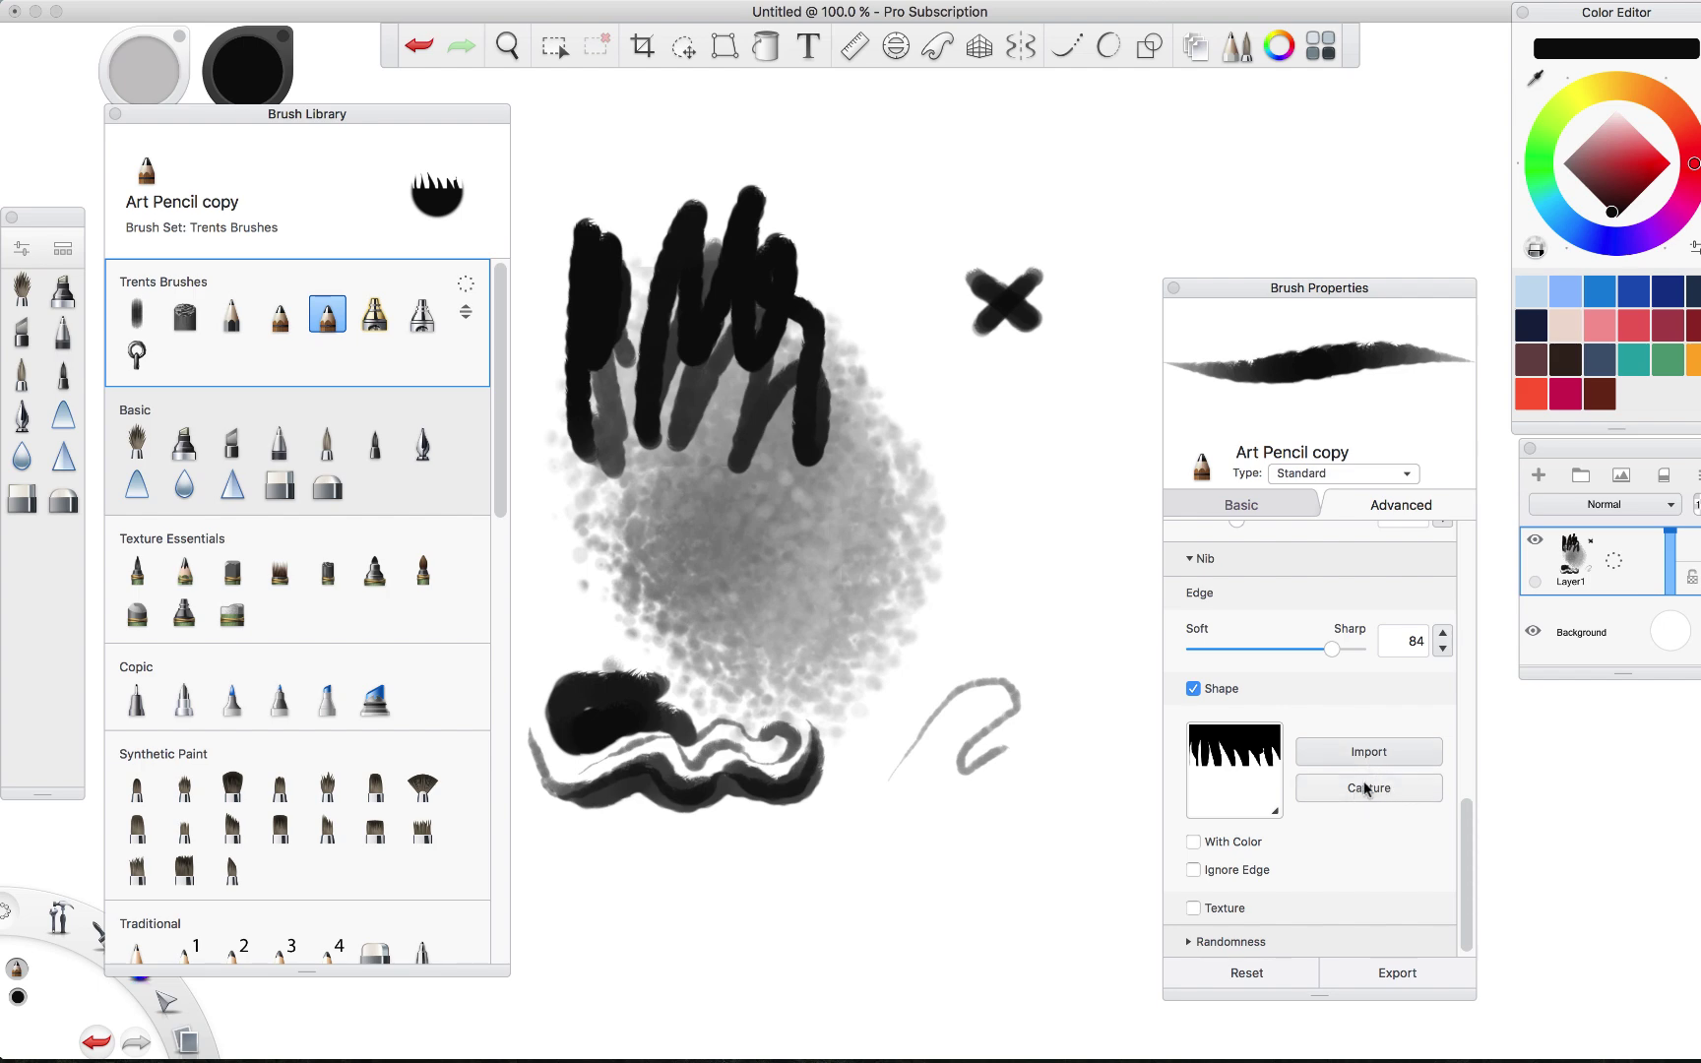
{"action": "left_click", "coordinate": [1359, 791]}
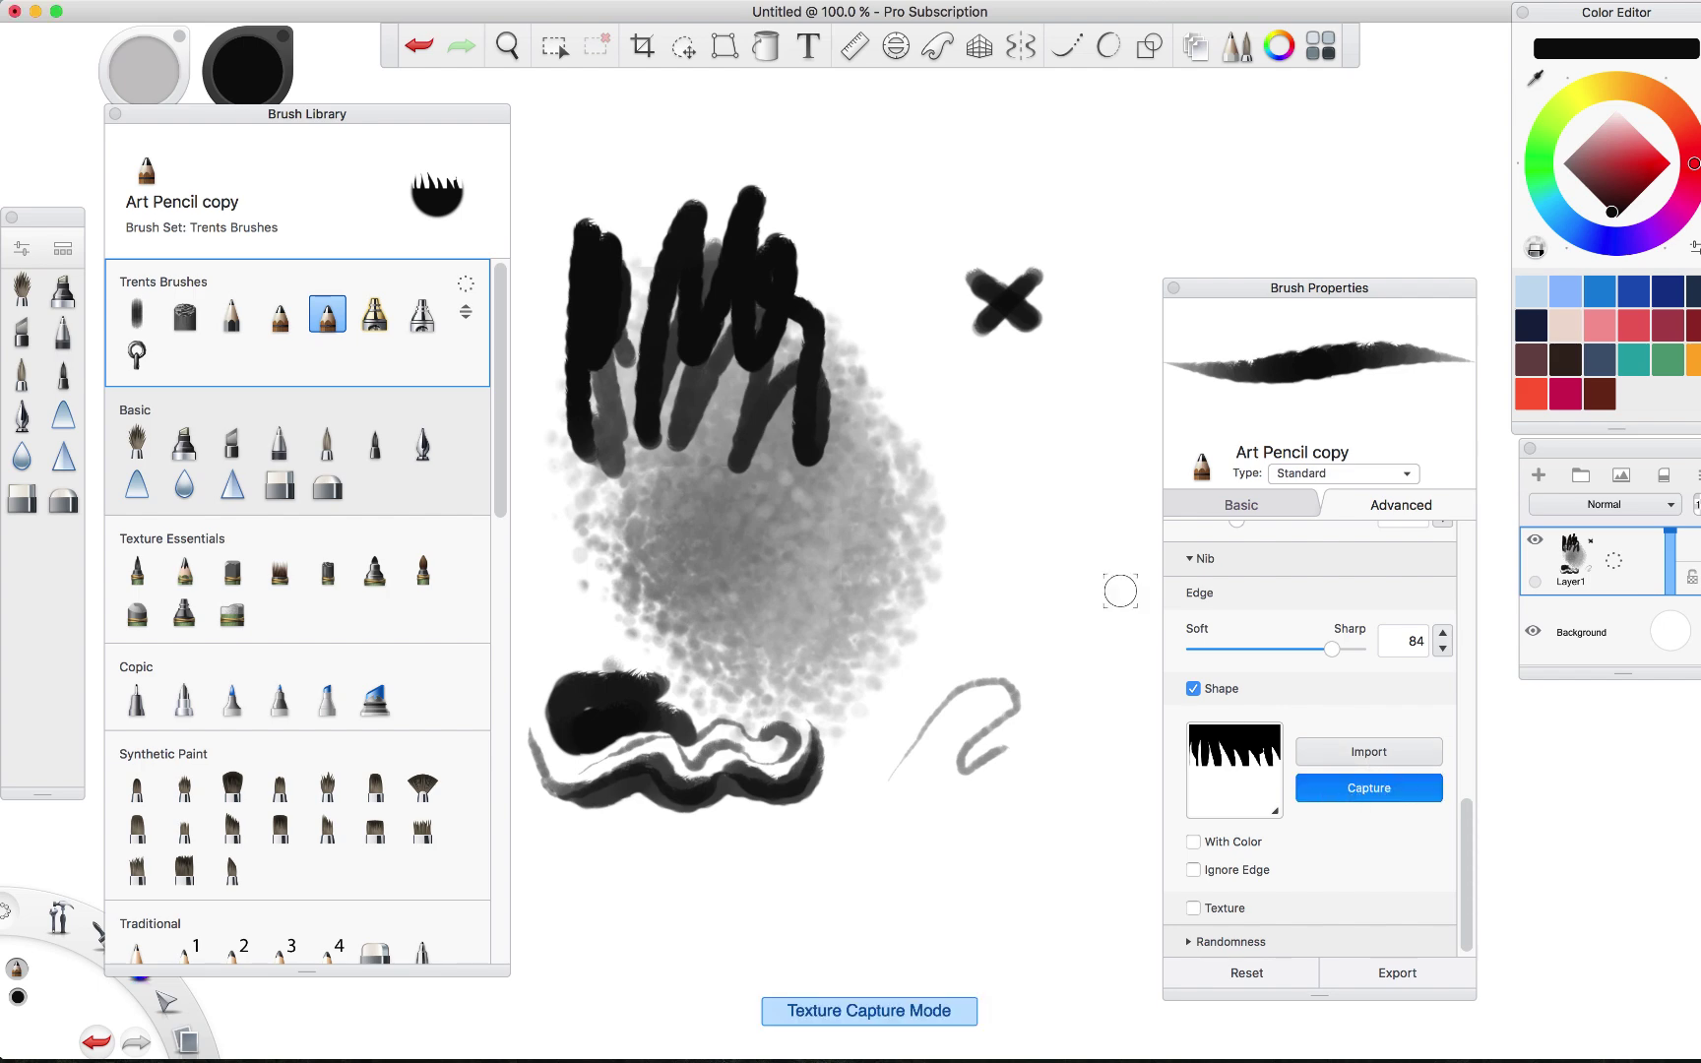
{"action": "key", "text": "bracketright"}
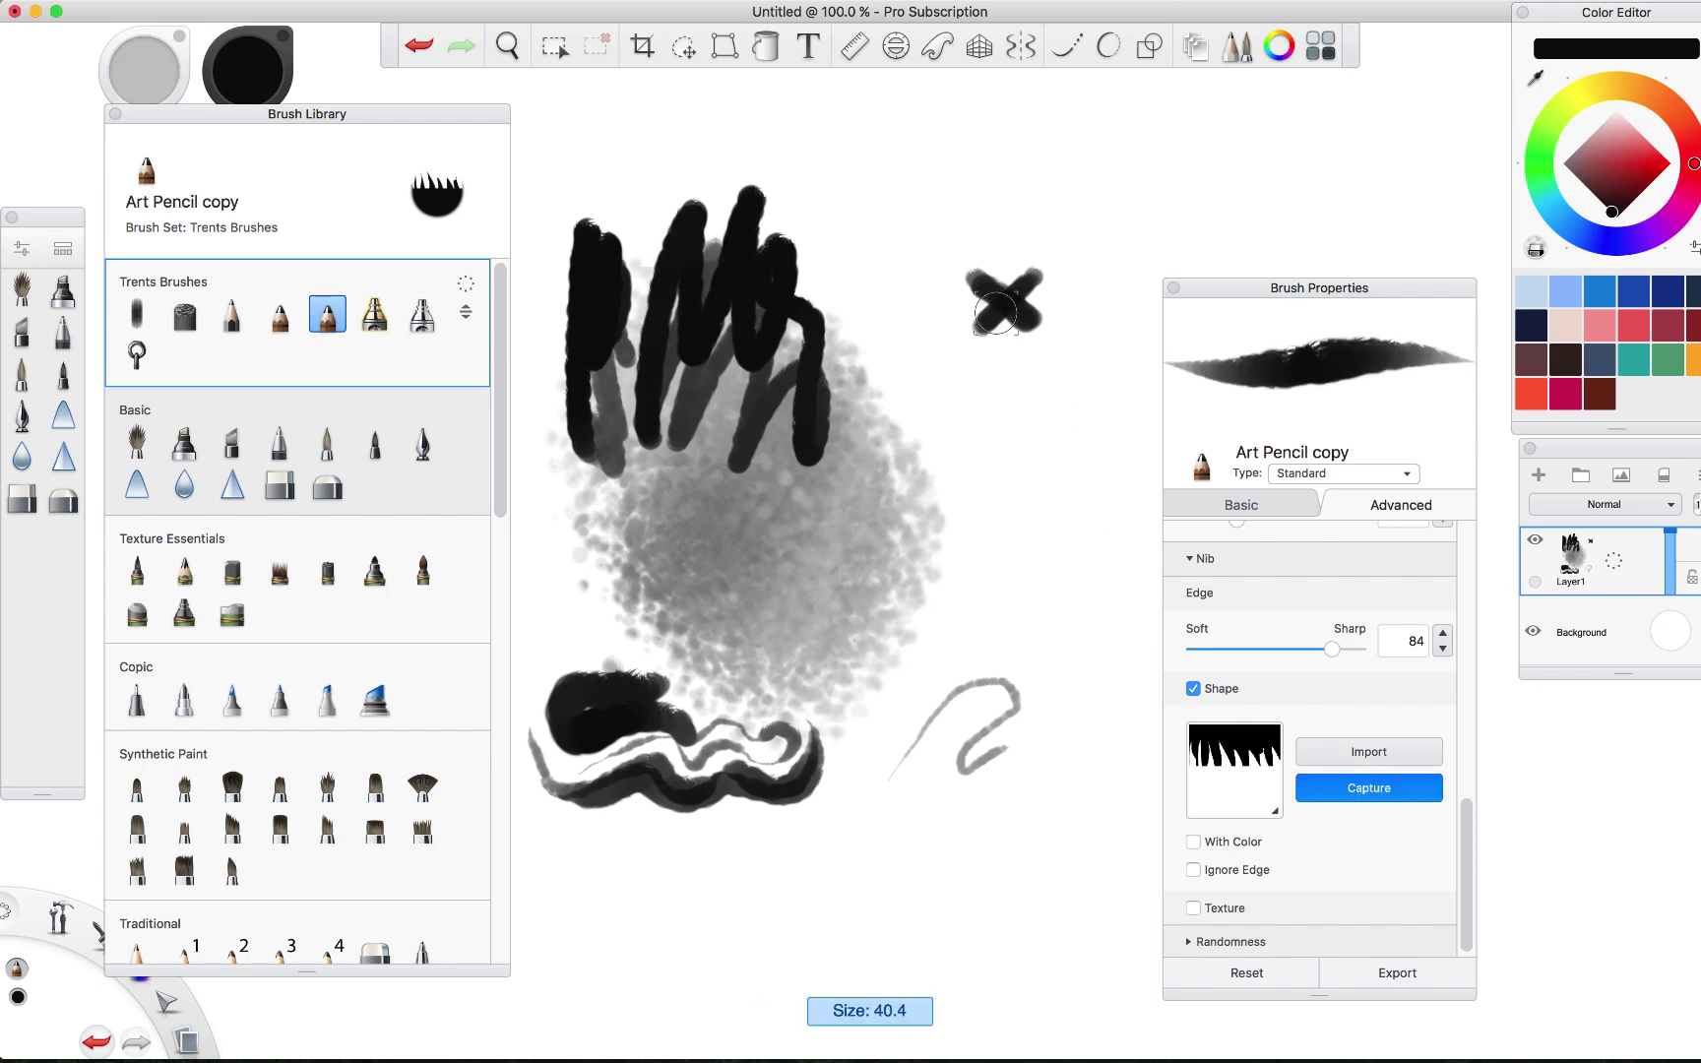
{"action": "key", "text": "bracketright"}
{"action": "key", "text": "bracketright"}
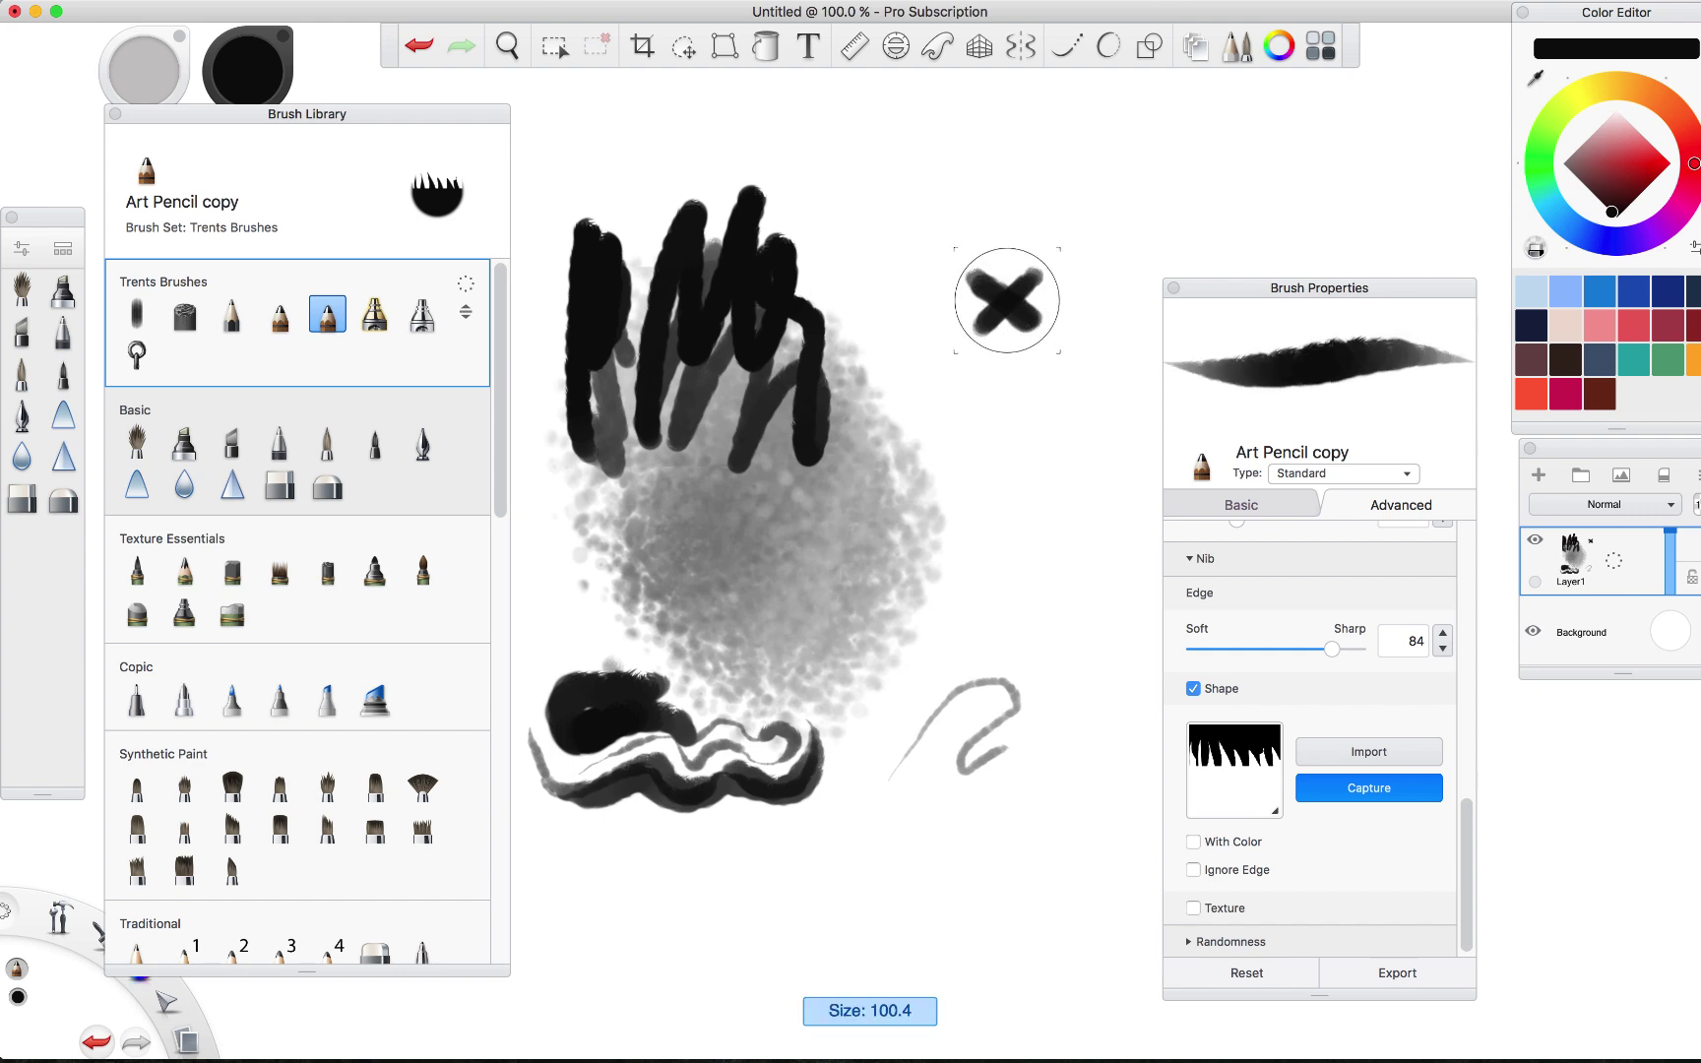
{"action": "left_click", "coordinate": [1006, 301]}
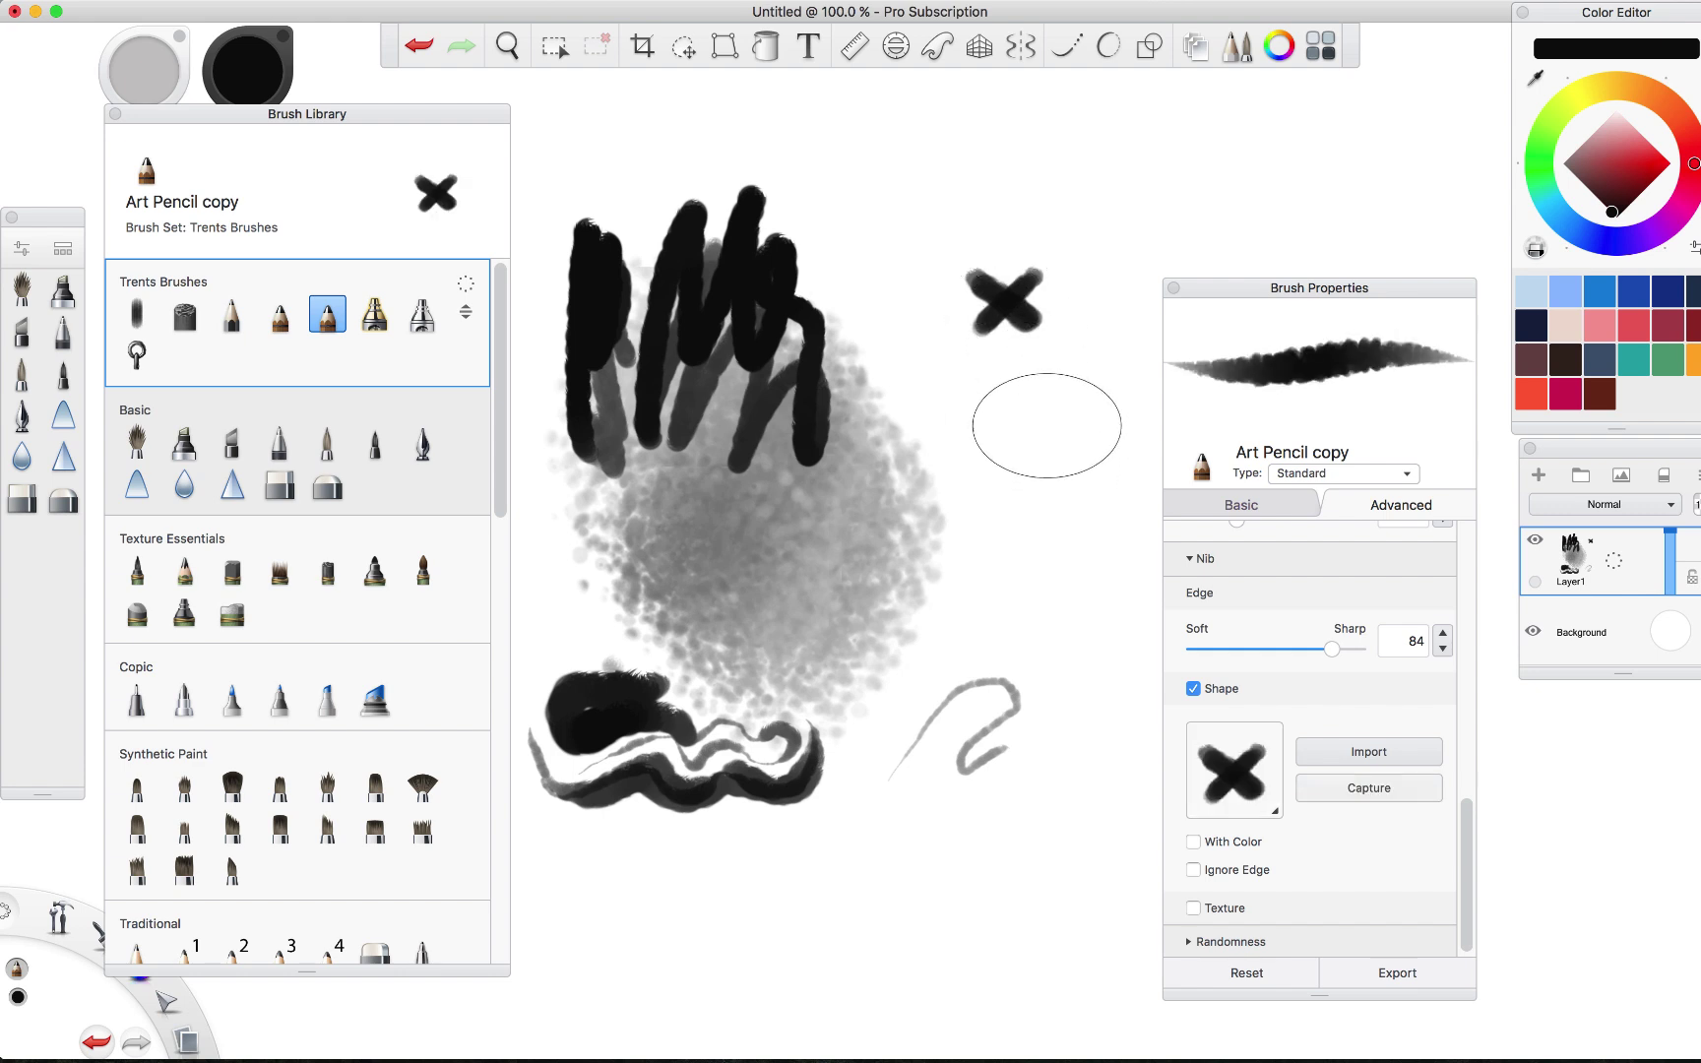
Paint and undo a few test strokes with the X-shaped brush.
{"action": "mouse_move", "coordinate": [1024, 482]}
{"action": "left_mouse_down"}
{"action": "mouse_move", "coordinate": [1038, 522]}
{"action": "mouse_move", "coordinate": [984, 522]}
{"action": "mouse_move", "coordinate": [915, 339]}
{"action": "mouse_move", "coordinate": [1053, 345]}
{"action": "mouse_move", "coordinate": [1048, 433]}
{"action": "left_mouse_up"}
{"action": "key", "text": "super+z"}
{"action": "mouse_move", "coordinate": [984, 168]}
{"action": "left_mouse_down"}
{"action": "mouse_move", "coordinate": [909, 291]}
{"action": "mouse_move", "coordinate": [997, 424]}
{"action": "mouse_move", "coordinate": [1055, 589]}
{"action": "left_mouse_up"}
{"action": "key", "text": "super+z"}
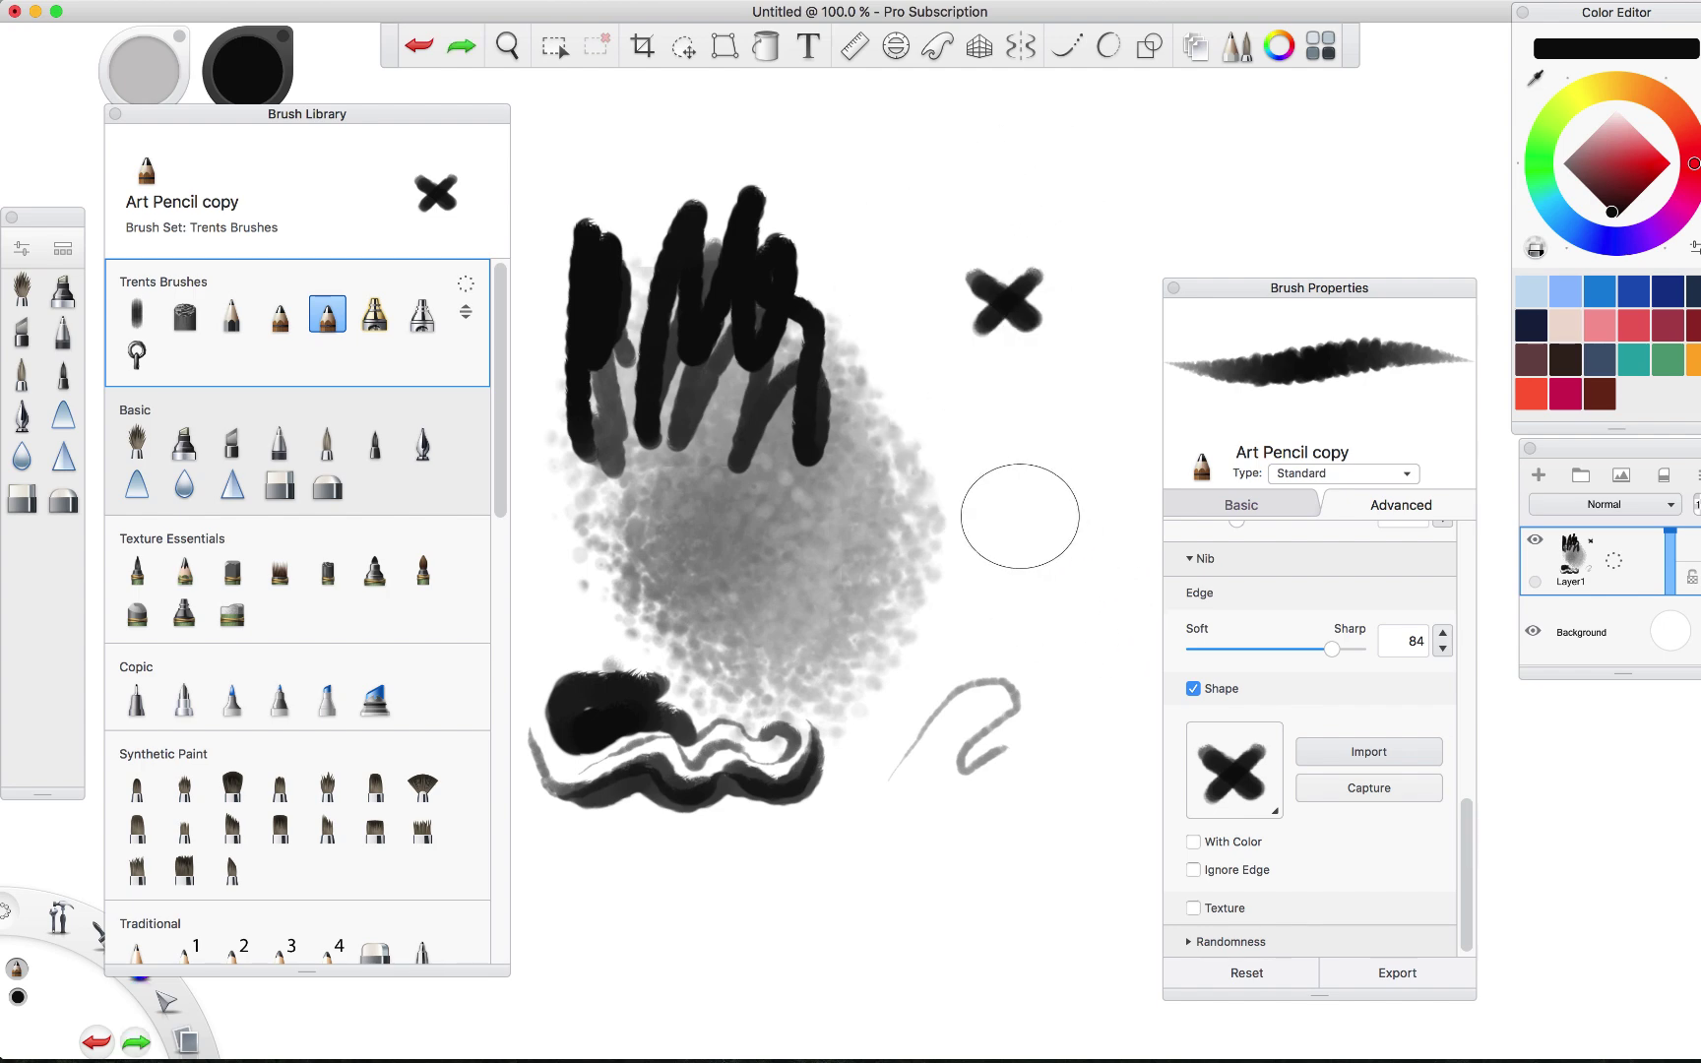
{"action": "mouse_move", "coordinate": [1007, 522]}
{"action": "left_mouse_down"}
{"action": "mouse_move", "coordinate": [1006, 502]}
{"action": "mouse_move", "coordinate": [1024, 536]}
{"action": "mouse_move", "coordinate": [1010, 498]}
{"action": "mouse_move", "coordinate": [1029, 463]}
{"action": "mouse_move", "coordinate": [994, 492]}
{"action": "mouse_move", "coordinate": [1023, 472]}
{"action": "left_mouse_up"}
{"action": "key", "text": "super+z"}
{"action": "key", "text": "super+z"}
Try wide stamp spacing with test X stamps, then tighten spacing to 1.4.
{"action": "left_click_drag", "start_coordinate": [1465, 835], "coordinate": [1460, 695]}
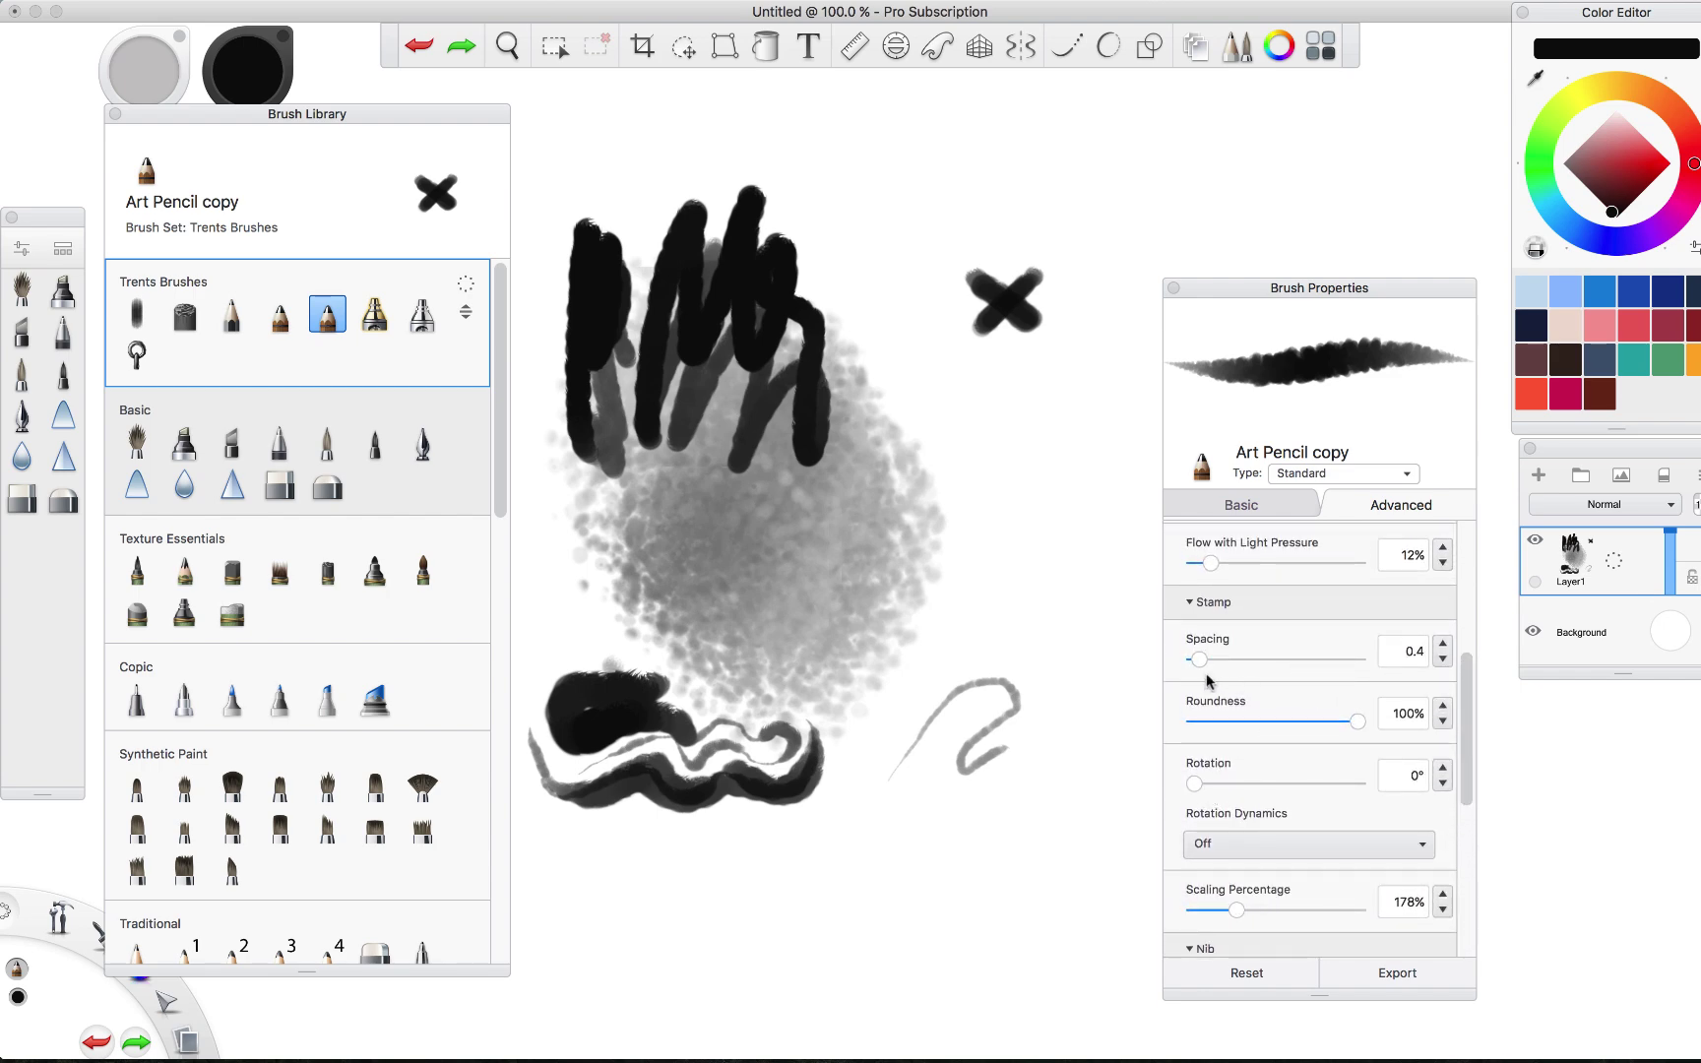
{"action": "left_click_drag", "start_coordinate": [1200, 666], "coordinate": [1266, 662]}
{"action": "left_click_drag", "start_coordinate": [1012, 379], "coordinate": [1038, 453]}
{"action": "left_click", "coordinate": [1061, 589]}
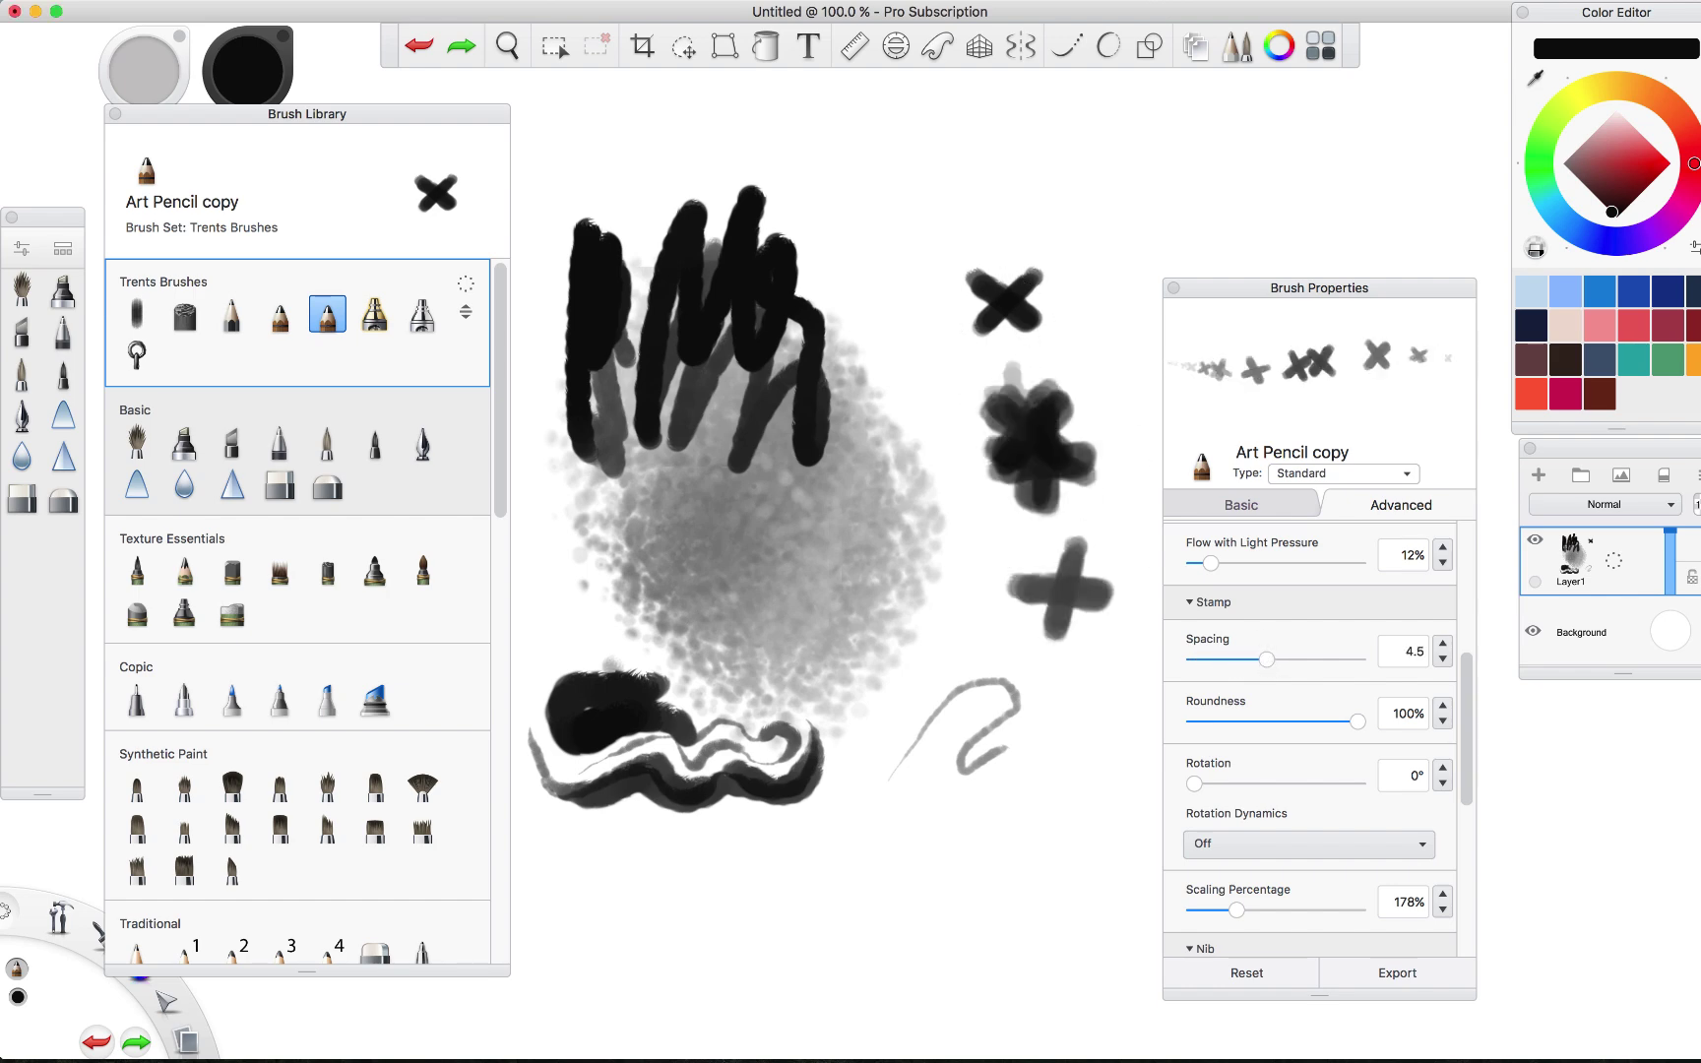
{"action": "left_click", "coordinate": [969, 512]}
{"action": "key", "text": "super+z"}
{"action": "key", "text": "super+z"}
{"action": "key", "text": "super+z"}
{"action": "left_click_drag", "start_coordinate": [910, 162], "coordinate": [995, 167]}
{"action": "left_click", "coordinate": [1112, 274]}
{"action": "left_click", "coordinate": [1059, 433]}
{"action": "left_click", "coordinate": [1050, 499]}
{"action": "key", "text": "super+z"}
{"action": "key", "text": "super+z"}
{"action": "key", "text": "super+z"}
{"action": "key", "text": "super+z"}
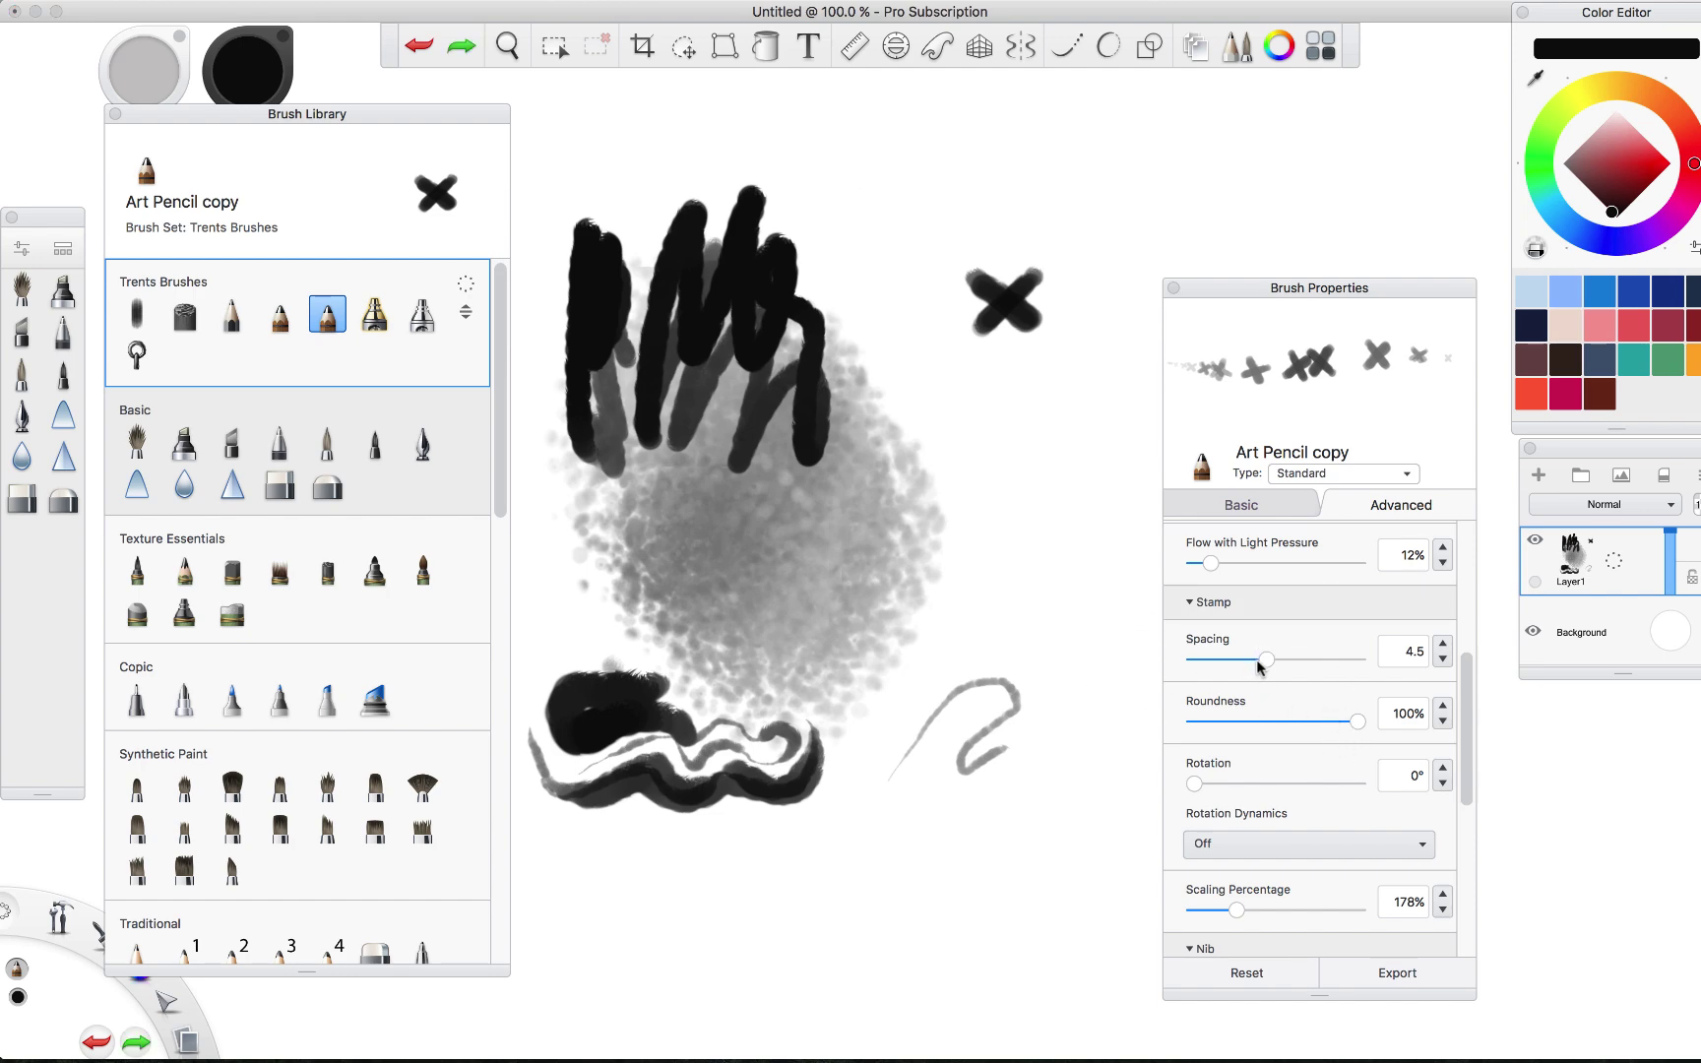
{"action": "left_click_drag", "start_coordinate": [1263, 664], "coordinate": [1216, 666]}
Raise heavy-pressure flow to 87% and light-pressure size to 90.0.
{"action": "scroll", "coordinate": [1462, 728], "scroll_direction": "up", "scroll_amount": 6}
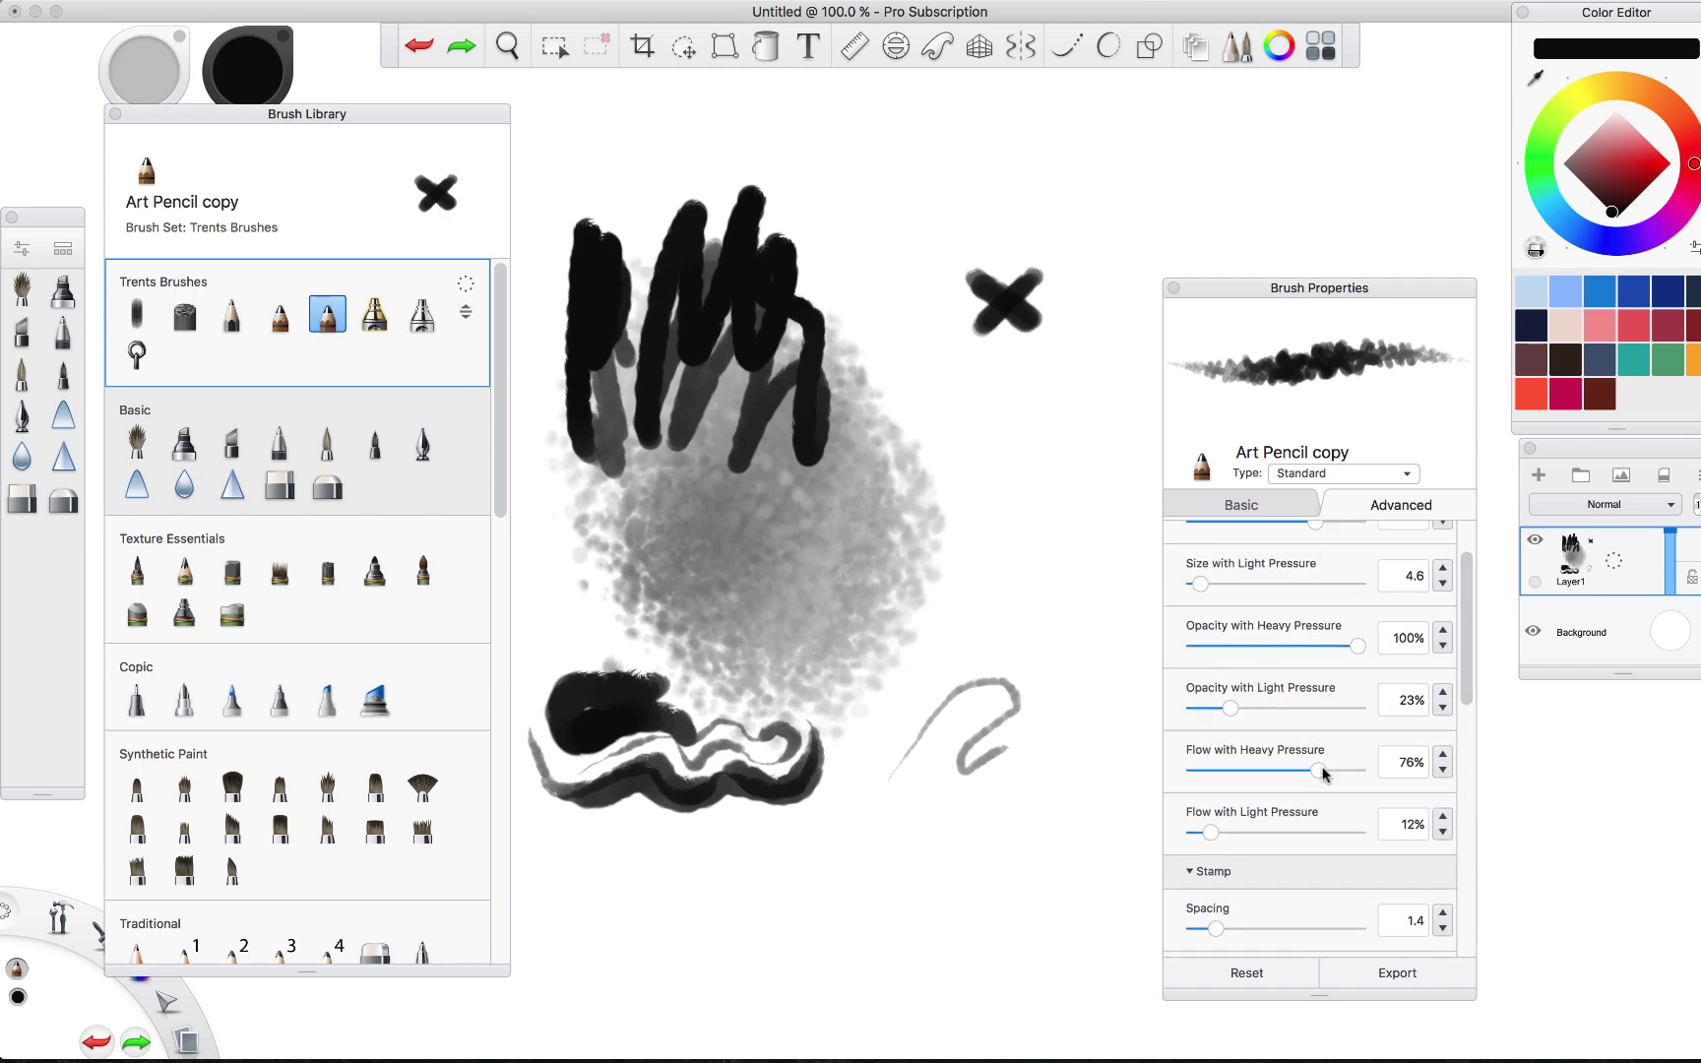
{"action": "left_click_drag", "start_coordinate": [1323, 773], "coordinate": [1337, 772]}
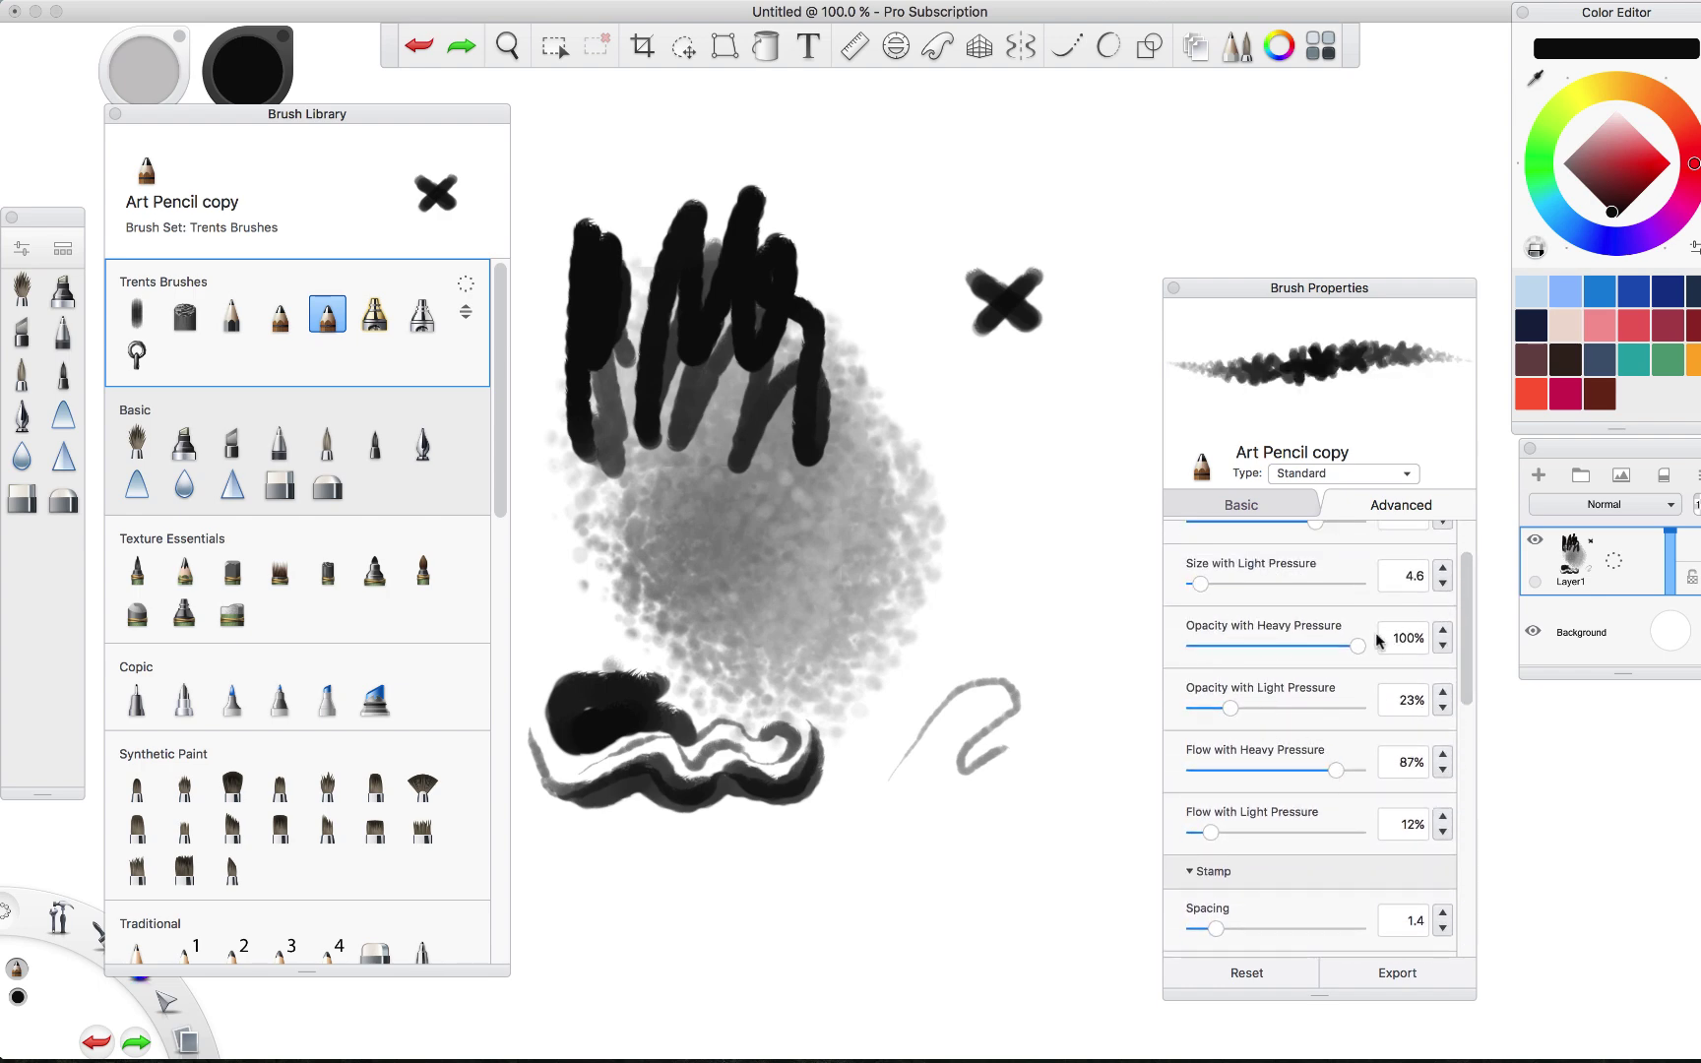
{"action": "left_click_drag", "start_coordinate": [1199, 583], "coordinate": [1306, 589]}
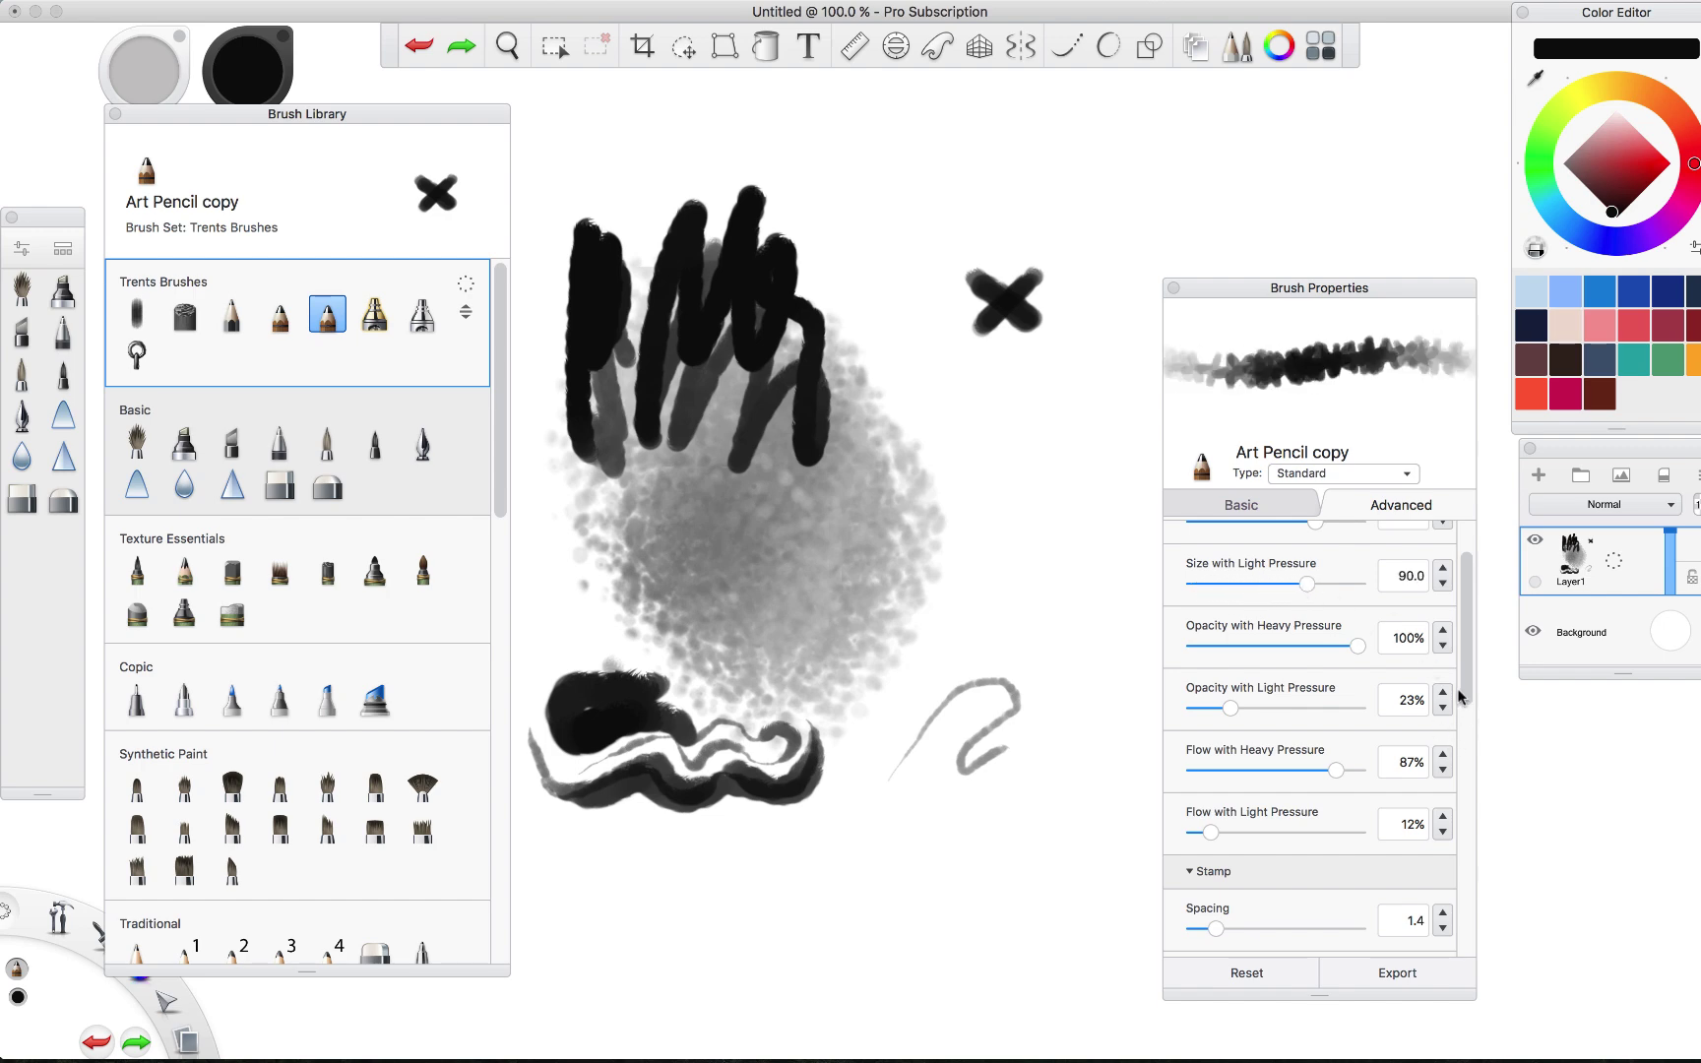
{"action": "scroll", "coordinate": [1459, 689], "scroll_direction": "down", "scroll_amount": 5}
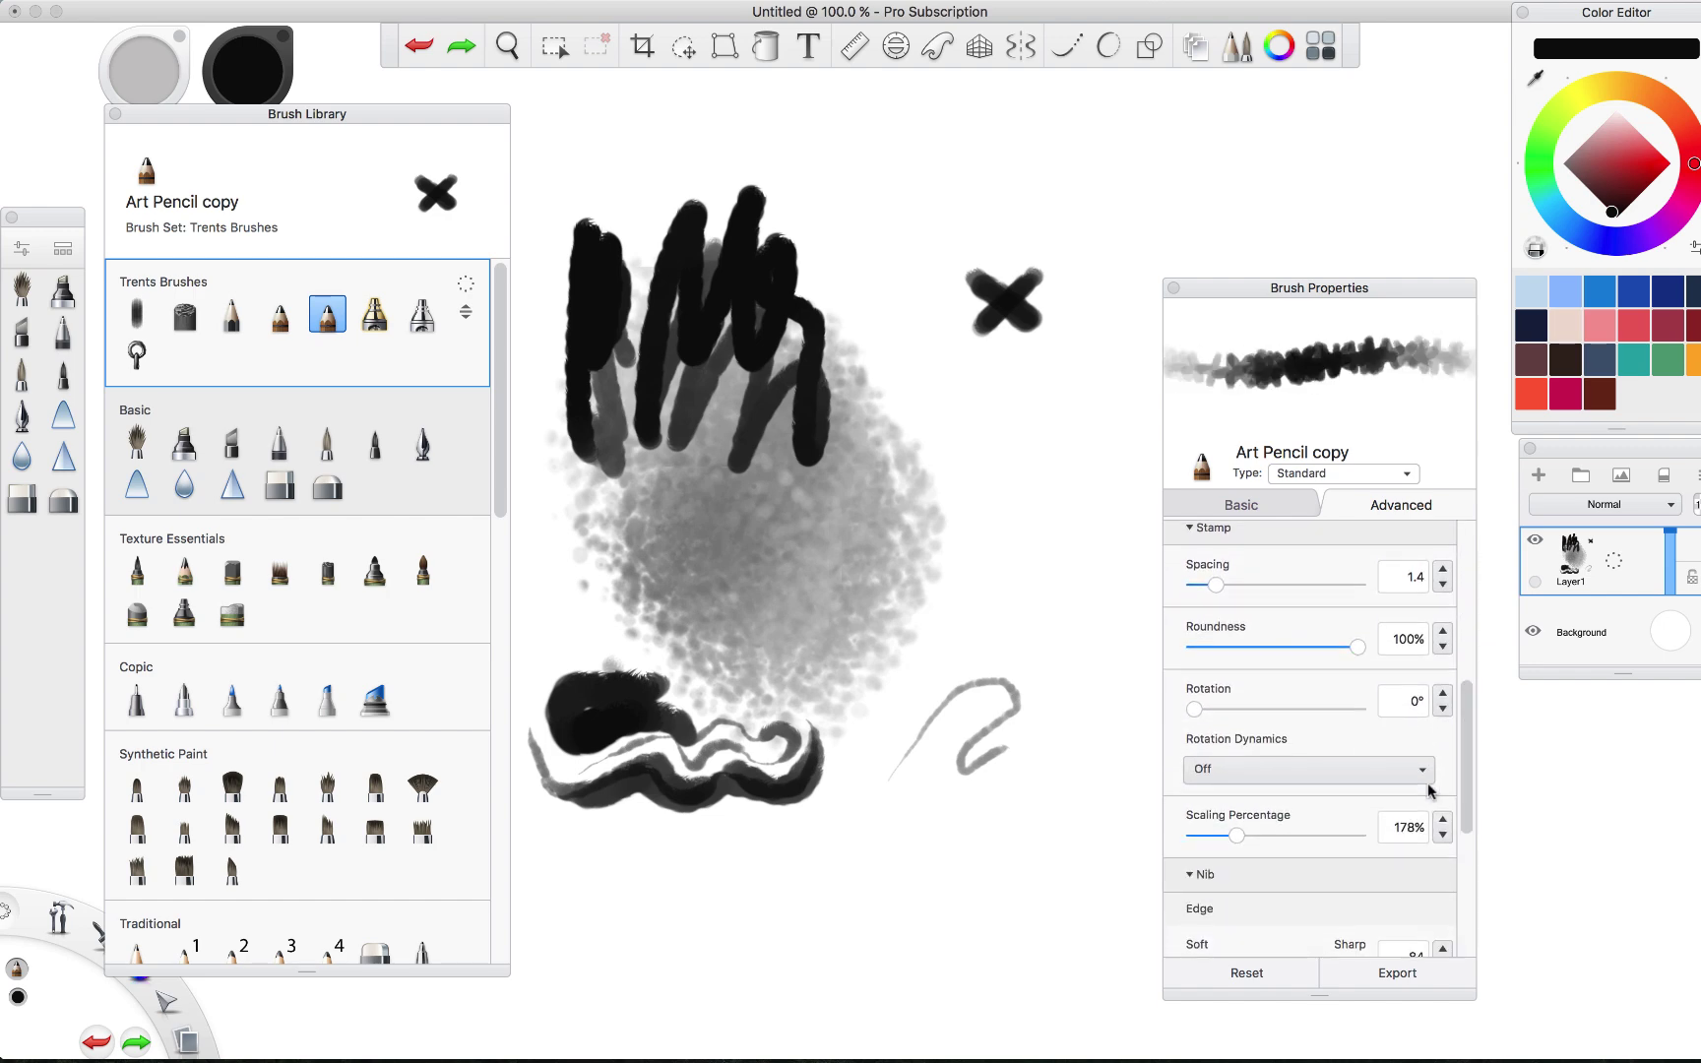
Test stamp roundness at 10%, then settle on 47%, undoing each trial stroke.
{"action": "left_click_drag", "start_coordinate": [1342, 647], "coordinate": [1209, 647]}
{"action": "mouse_move", "coordinate": [941, 218]}
{"action": "left_mouse_down"}
{"action": "mouse_move", "coordinate": [1022, 477]}
{"action": "mouse_move", "coordinate": [1043, 620]}
{"action": "left_mouse_up"}
{"action": "key", "text": "super+z"}
{"action": "mouse_move", "coordinate": [988, 251]}
{"action": "left_mouse_down"}
{"action": "mouse_move", "coordinate": [1024, 394]}
{"action": "mouse_move", "coordinate": [1043, 615]}
{"action": "left_mouse_up"}
{"action": "key", "text": "super+z"}
{"action": "left_click_drag", "start_coordinate": [1211, 647], "coordinate": [1269, 646]}
{"action": "left_click_drag", "start_coordinate": [1000, 273], "coordinate": [1033, 658]}
{"action": "key", "text": "super+z"}
{"action": "mouse_move", "coordinate": [1000, 506]}
{"action": "left_mouse_down"}
{"action": "mouse_move", "coordinate": [935, 340]}
{"action": "mouse_move", "coordinate": [1112, 225]}
{"action": "left_mouse_up"}
{"action": "key", "text": "super+z"}
Build a large dark feathery foliage blob on the right of the canvas.
{"action": "mouse_move", "coordinate": [974, 295]}
{"action": "left_mouse_down"}
{"action": "mouse_move", "coordinate": [906, 241]}
{"action": "mouse_move", "coordinate": [1021, 462]}
{"action": "left_mouse_up"}
{"action": "mouse_move", "coordinate": [1029, 274]}
{"action": "left_mouse_down"}
{"action": "mouse_move", "coordinate": [935, 296]}
{"action": "mouse_move", "coordinate": [1073, 556]}
{"action": "mouse_move", "coordinate": [1063, 256]}
{"action": "mouse_move", "coordinate": [1023, 413]}
{"action": "mouse_move", "coordinate": [1063, 630]}
{"action": "mouse_move", "coordinate": [1113, 630]}
{"action": "mouse_move", "coordinate": [1082, 394]}
{"action": "left_mouse_up"}
{"action": "mouse_move", "coordinate": [1024, 610]}
{"action": "left_mouse_down"}
{"action": "mouse_move", "coordinate": [926, 424]}
{"action": "mouse_move", "coordinate": [866, 374]}
{"action": "left_mouse_up"}
{"action": "mouse_move", "coordinate": [1026, 228]}
{"action": "left_mouse_down"}
{"action": "mouse_move", "coordinate": [1033, 197]}
{"action": "mouse_move", "coordinate": [1131, 187]}
{"action": "mouse_move", "coordinate": [1132, 227]}
{"action": "mouse_move", "coordinate": [1043, 216]}
{"action": "mouse_move", "coordinate": [1201, 187]}
{"action": "mouse_move", "coordinate": [1132, 276]}
{"action": "mouse_move", "coordinate": [1102, 256]}
{"action": "mouse_move", "coordinate": [1142, 463]}
{"action": "left_mouse_up"}
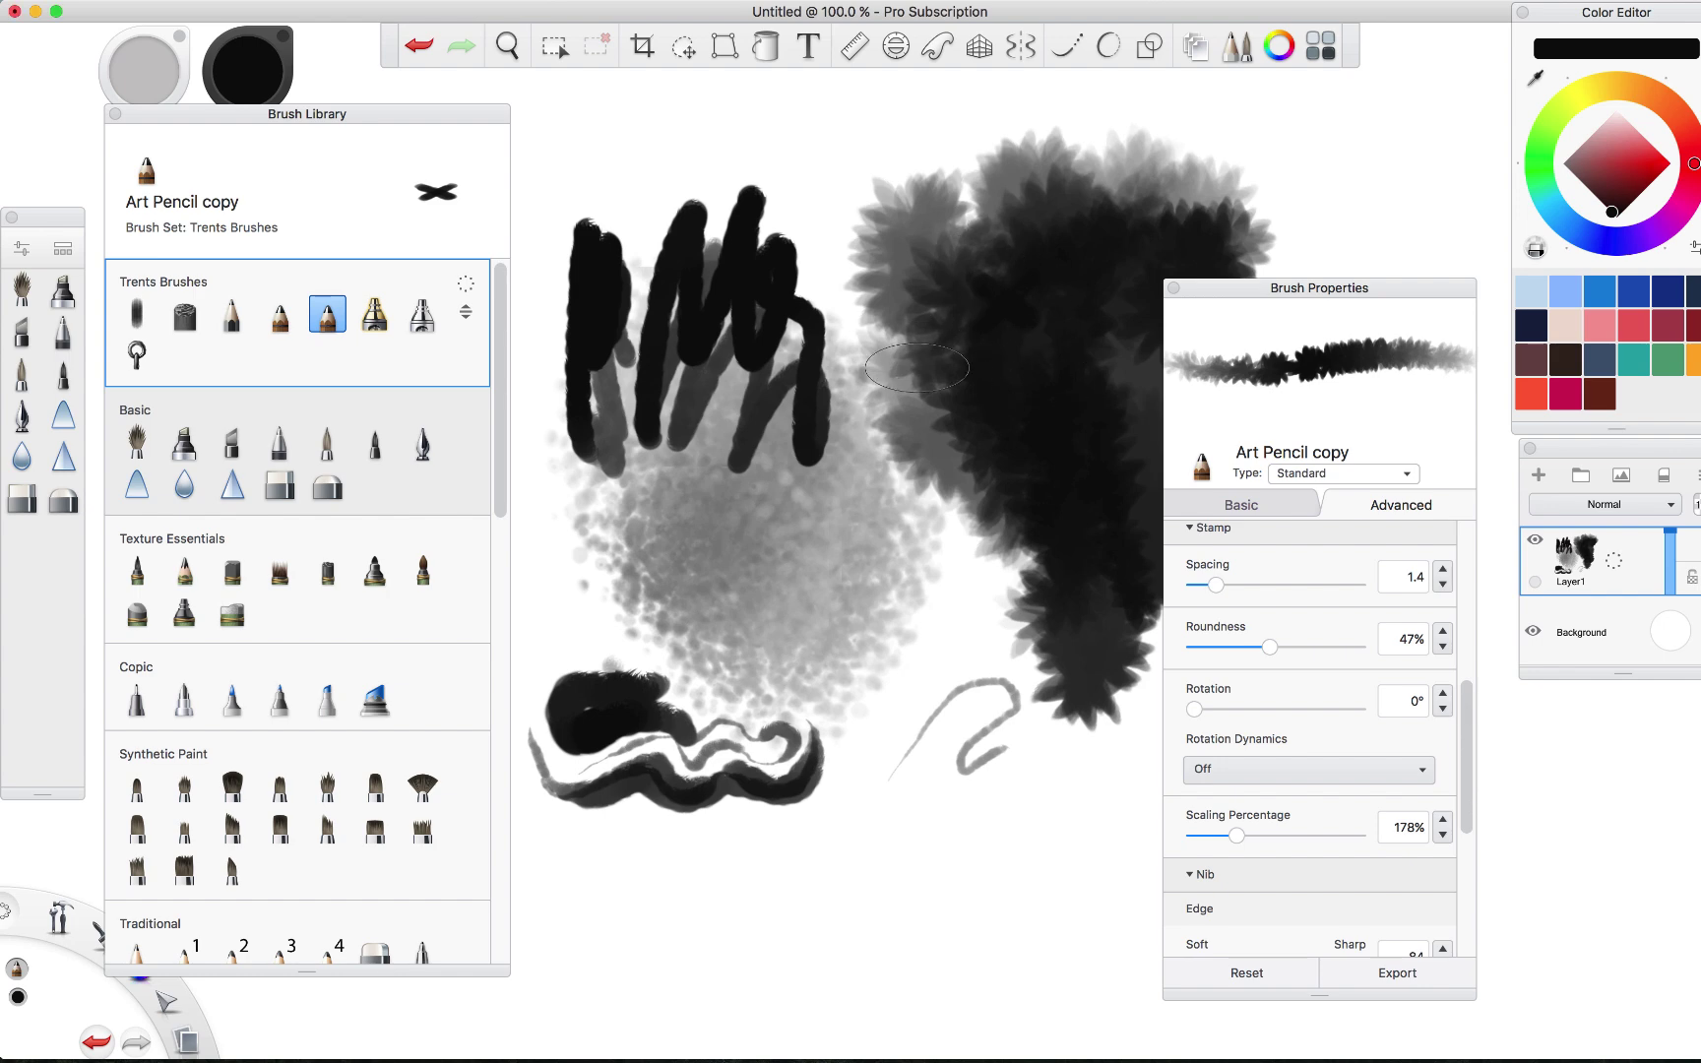
{"action": "mouse_move", "coordinate": [890, 357]}
{"action": "left_mouse_down"}
{"action": "mouse_move", "coordinate": [866, 394]}
{"action": "mouse_move", "coordinate": [885, 413]}
{"action": "mouse_move", "coordinate": [866, 354]}
{"action": "mouse_move", "coordinate": [973, 412]}
{"action": "left_mouse_up"}
{"action": "scroll", "coordinate": [1309, 738], "scroll_direction": "up", "scroll_amount": 5}
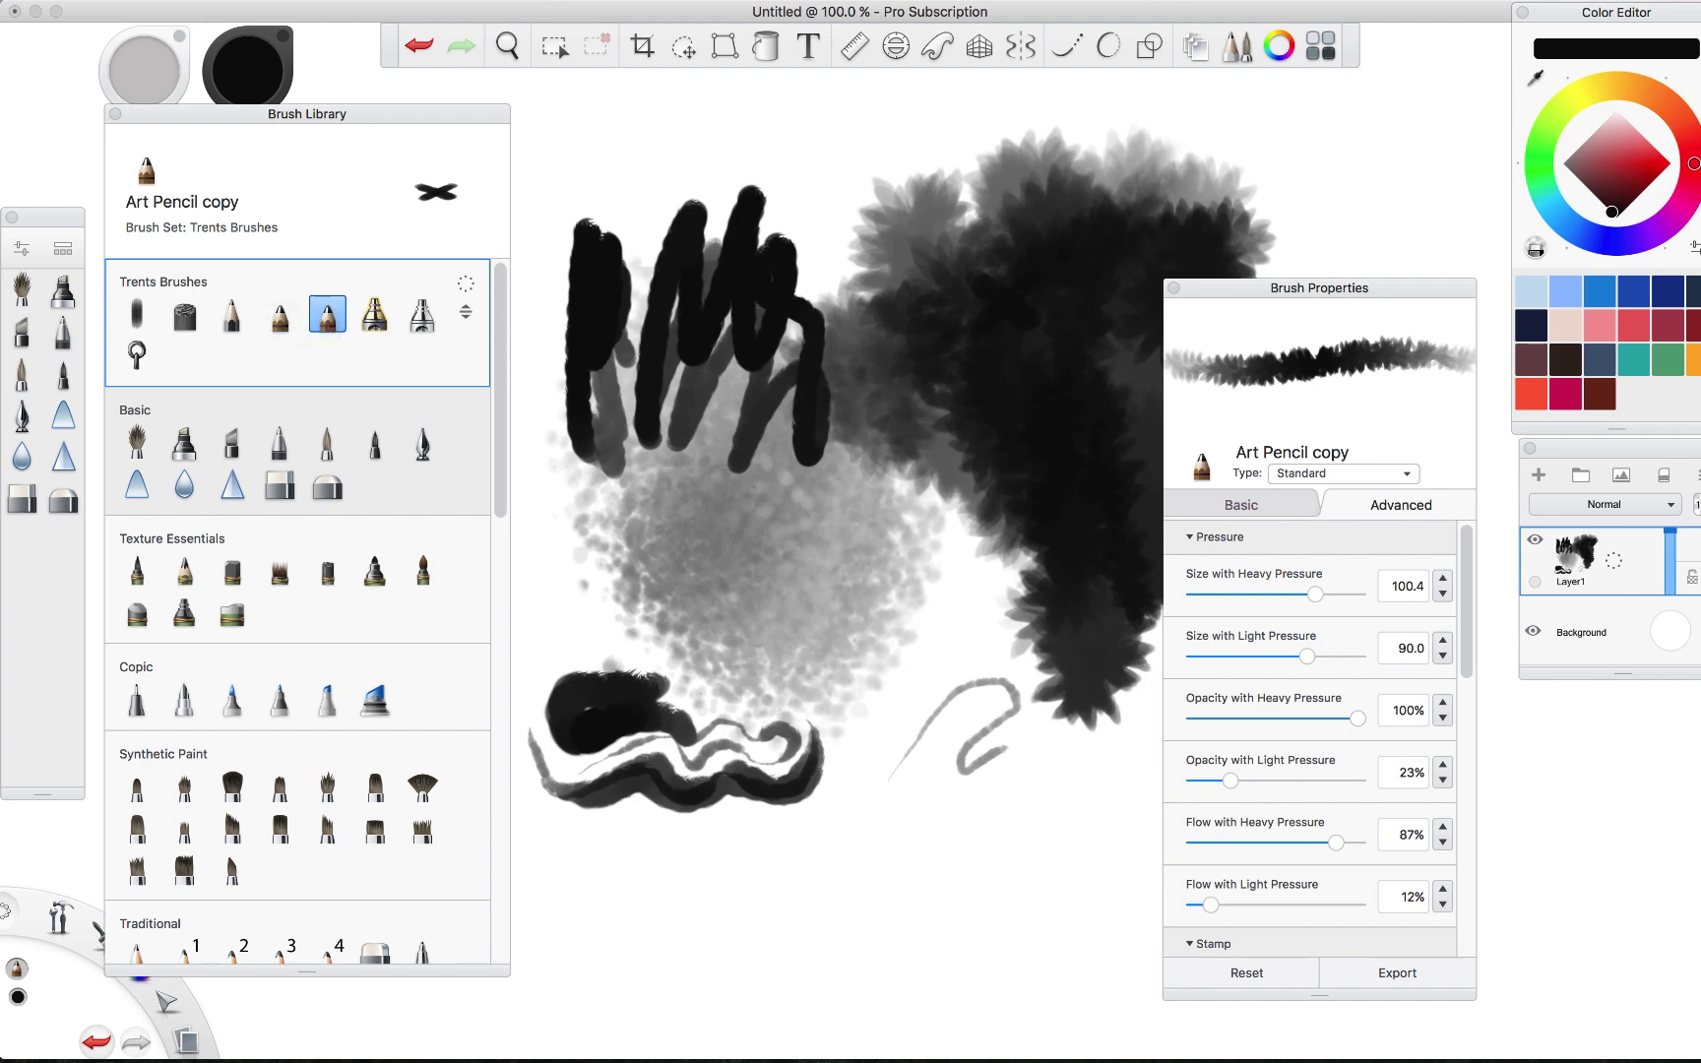
Set the brush icon to use its X shape.
{"action": "left_click", "coordinate": [1203, 463]}
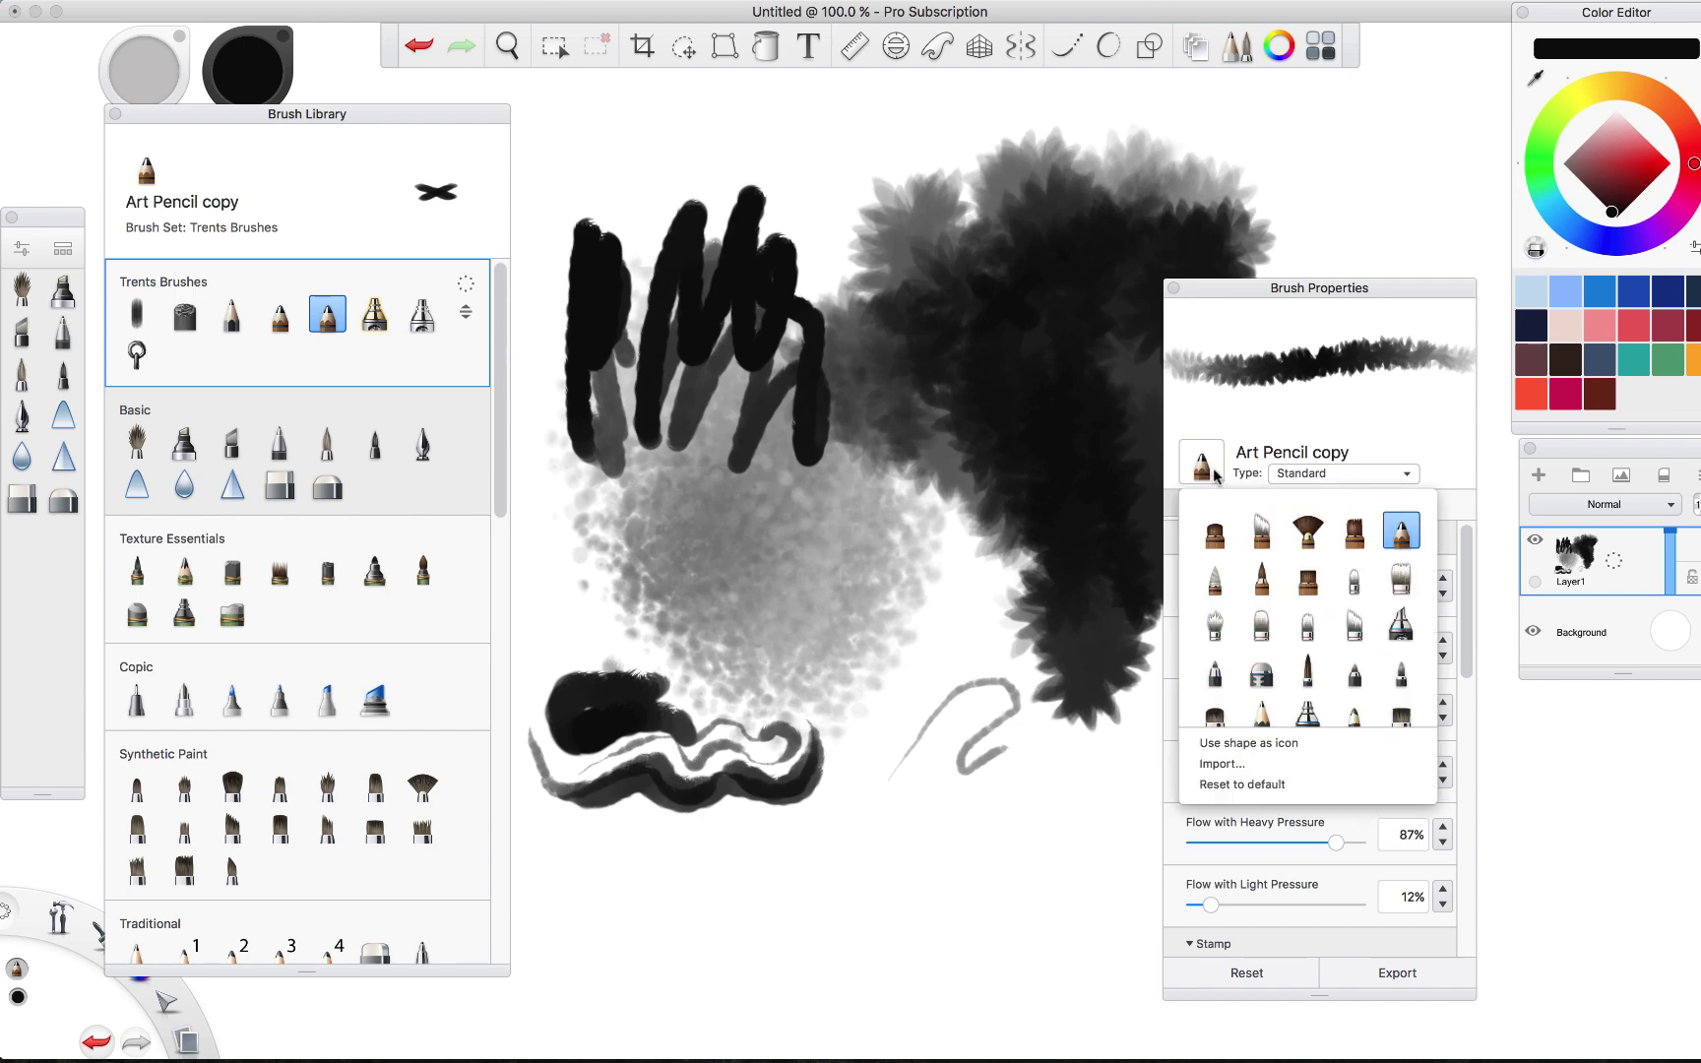
{"action": "scroll", "coordinate": [1248, 689], "scroll_direction": "down", "scroll_amount": 2}
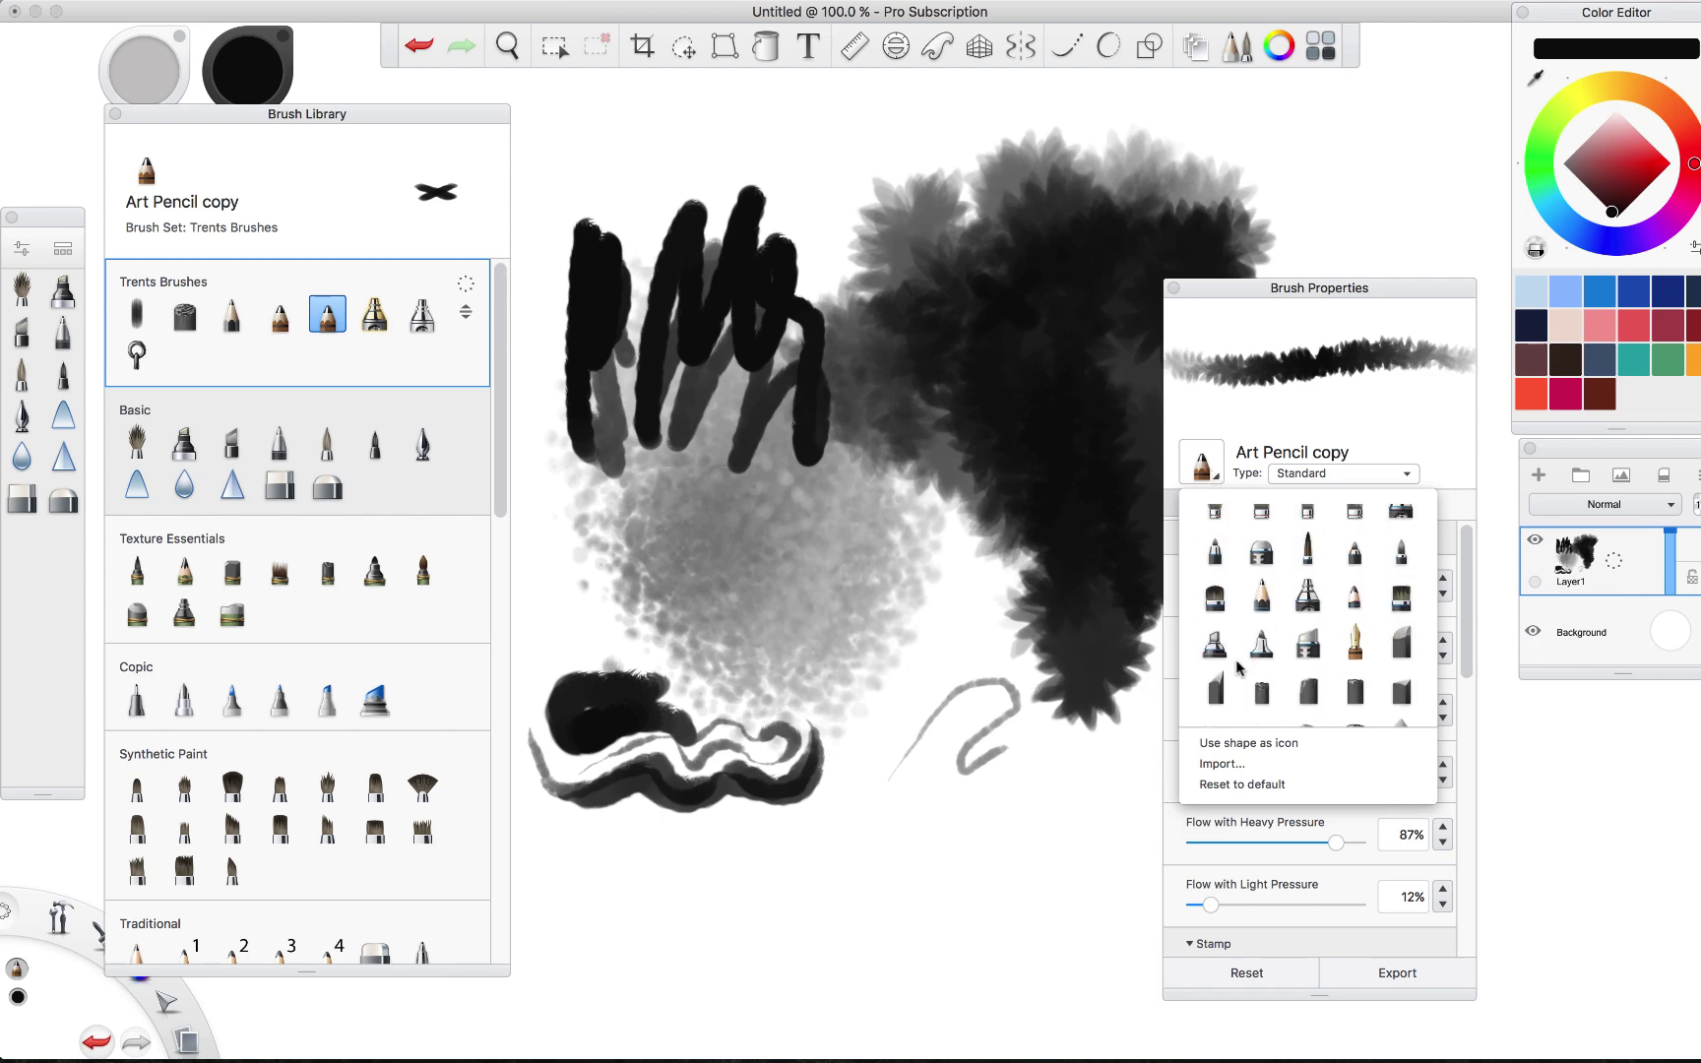
{"action": "left_click", "coordinate": [1247, 746]}
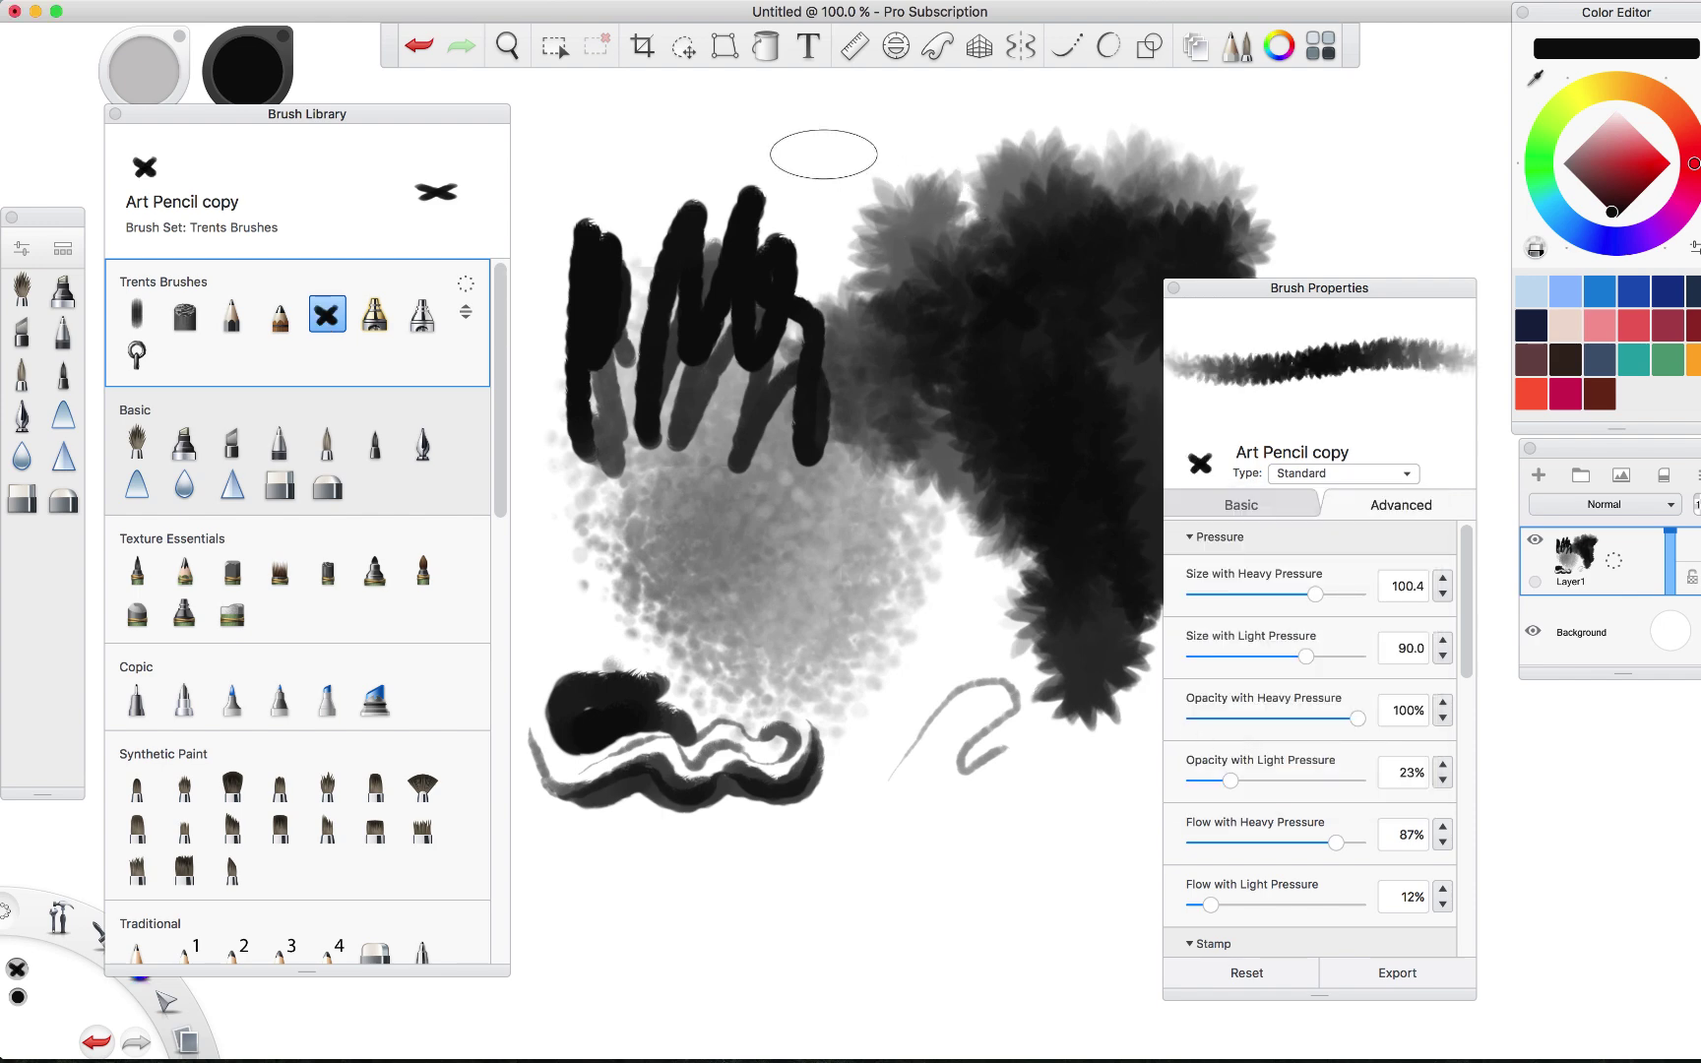
Paint grey foliage along the canvas top and a broad dark mass at the bottom.
{"action": "mouse_move", "coordinate": [809, 145]}
{"action": "left_mouse_down"}
{"action": "mouse_move", "coordinate": [837, 147]}
{"action": "mouse_move", "coordinate": [728, 128]}
{"action": "mouse_move", "coordinate": [885, 216]}
{"action": "mouse_move", "coordinate": [974, 128]}
{"action": "mouse_move", "coordinate": [886, 246]}
{"action": "mouse_move", "coordinate": [856, 226]}
{"action": "left_mouse_up"}
{"action": "left_click", "coordinate": [1208, 469]}
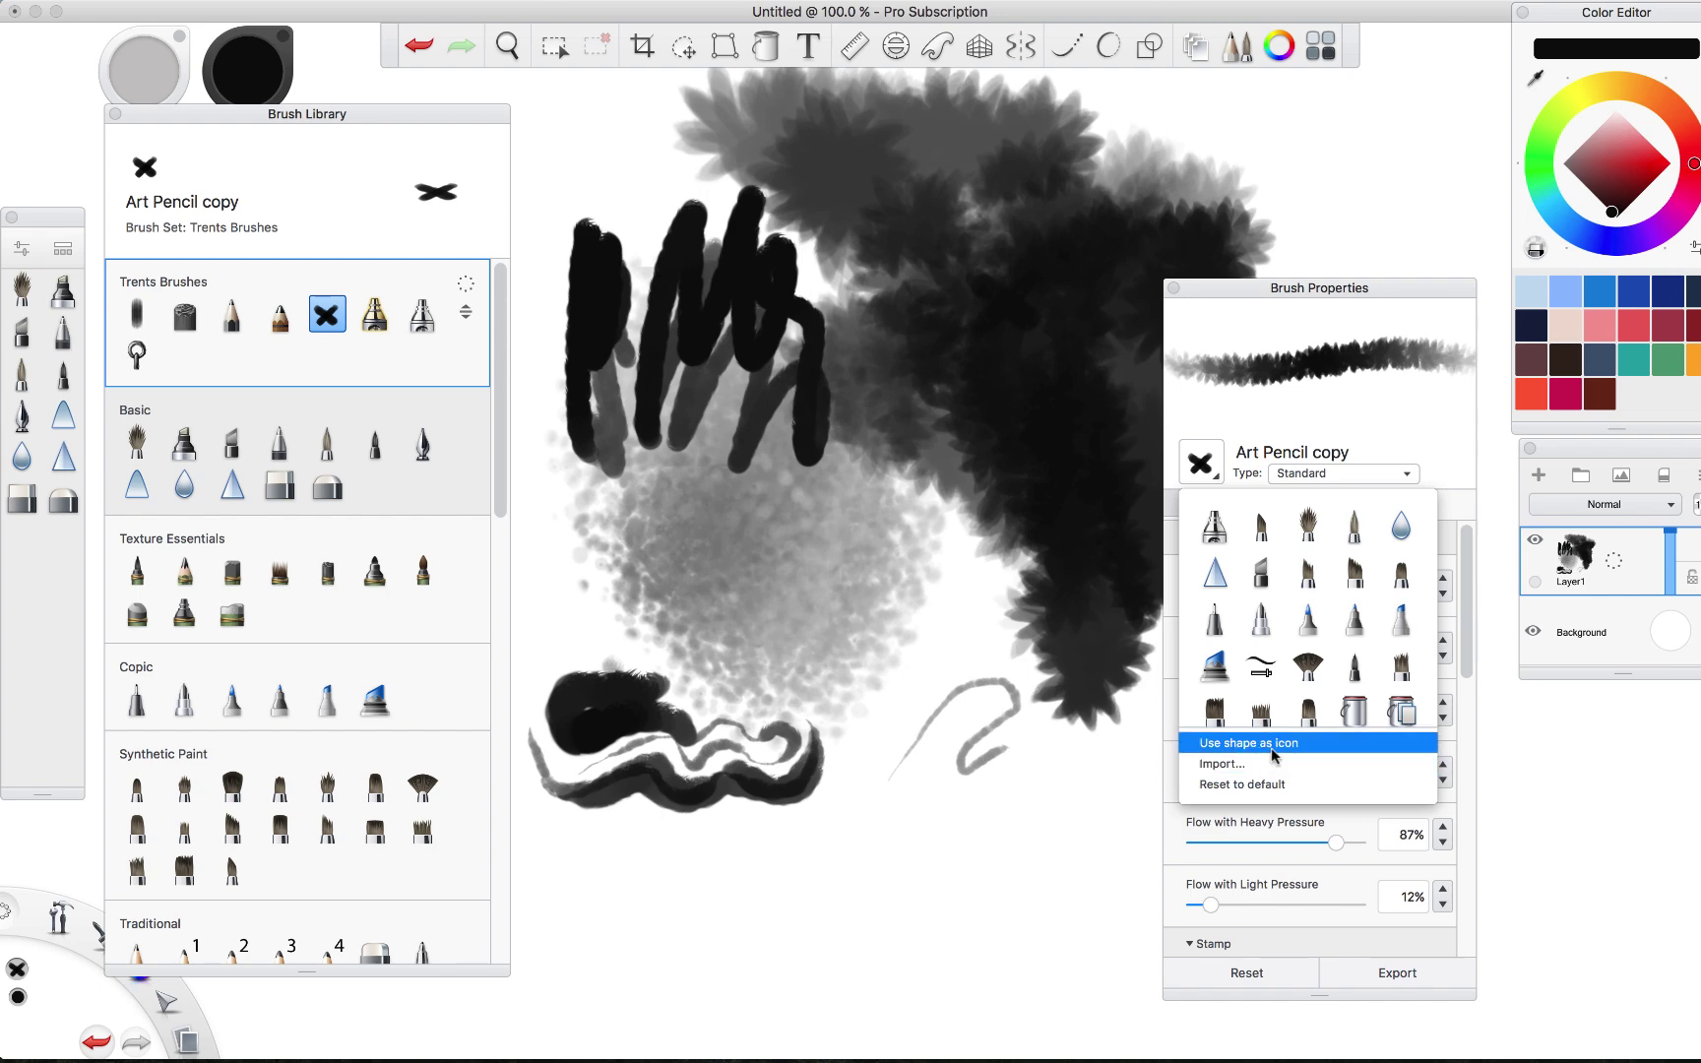
{"action": "left_click", "coordinate": [1270, 784]}
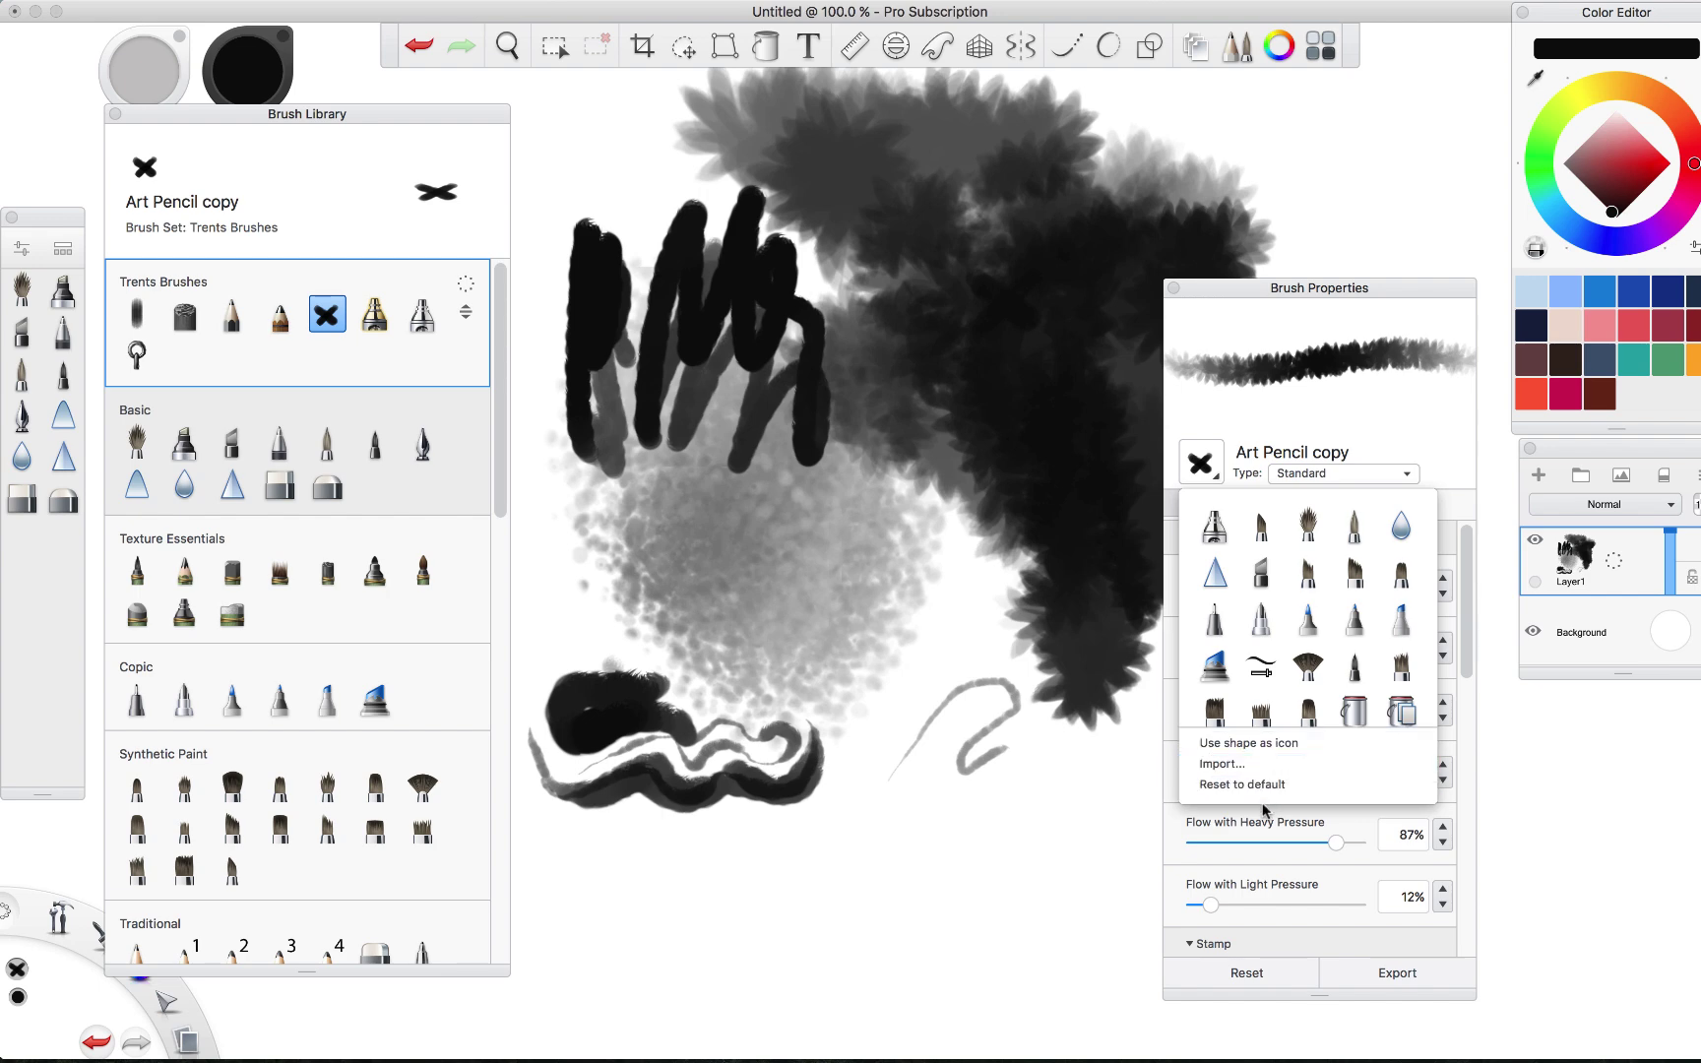
{"action": "left_click", "coordinate": [919, 868]}
{"action": "mouse_move", "coordinate": [920, 868]}
{"action": "left_mouse_down"}
{"action": "mouse_move", "coordinate": [802, 900]}
{"action": "mouse_move", "coordinate": [886, 935]}
{"action": "mouse_move", "coordinate": [788, 915]}
{"action": "mouse_move", "coordinate": [619, 922]}
{"action": "mouse_move", "coordinate": [645, 940]}
{"action": "mouse_move", "coordinate": [610, 947]}
{"action": "mouse_move", "coordinate": [679, 906]}
{"action": "mouse_move", "coordinate": [729, 935]}
{"action": "mouse_move", "coordinate": [689, 931]}
{"action": "mouse_move", "coordinate": [748, 886]}
{"action": "mouse_move", "coordinate": [807, 945]}
{"action": "mouse_move", "coordinate": [728, 1034]}
{"action": "mouse_move", "coordinate": [886, 945]}
{"action": "mouse_move", "coordinate": [826, 1024]}
{"action": "mouse_move", "coordinate": [827, 886]}
{"action": "mouse_move", "coordinate": [886, 837]}
{"action": "mouse_move", "coordinate": [832, 845]}
{"action": "left_mouse_up"}
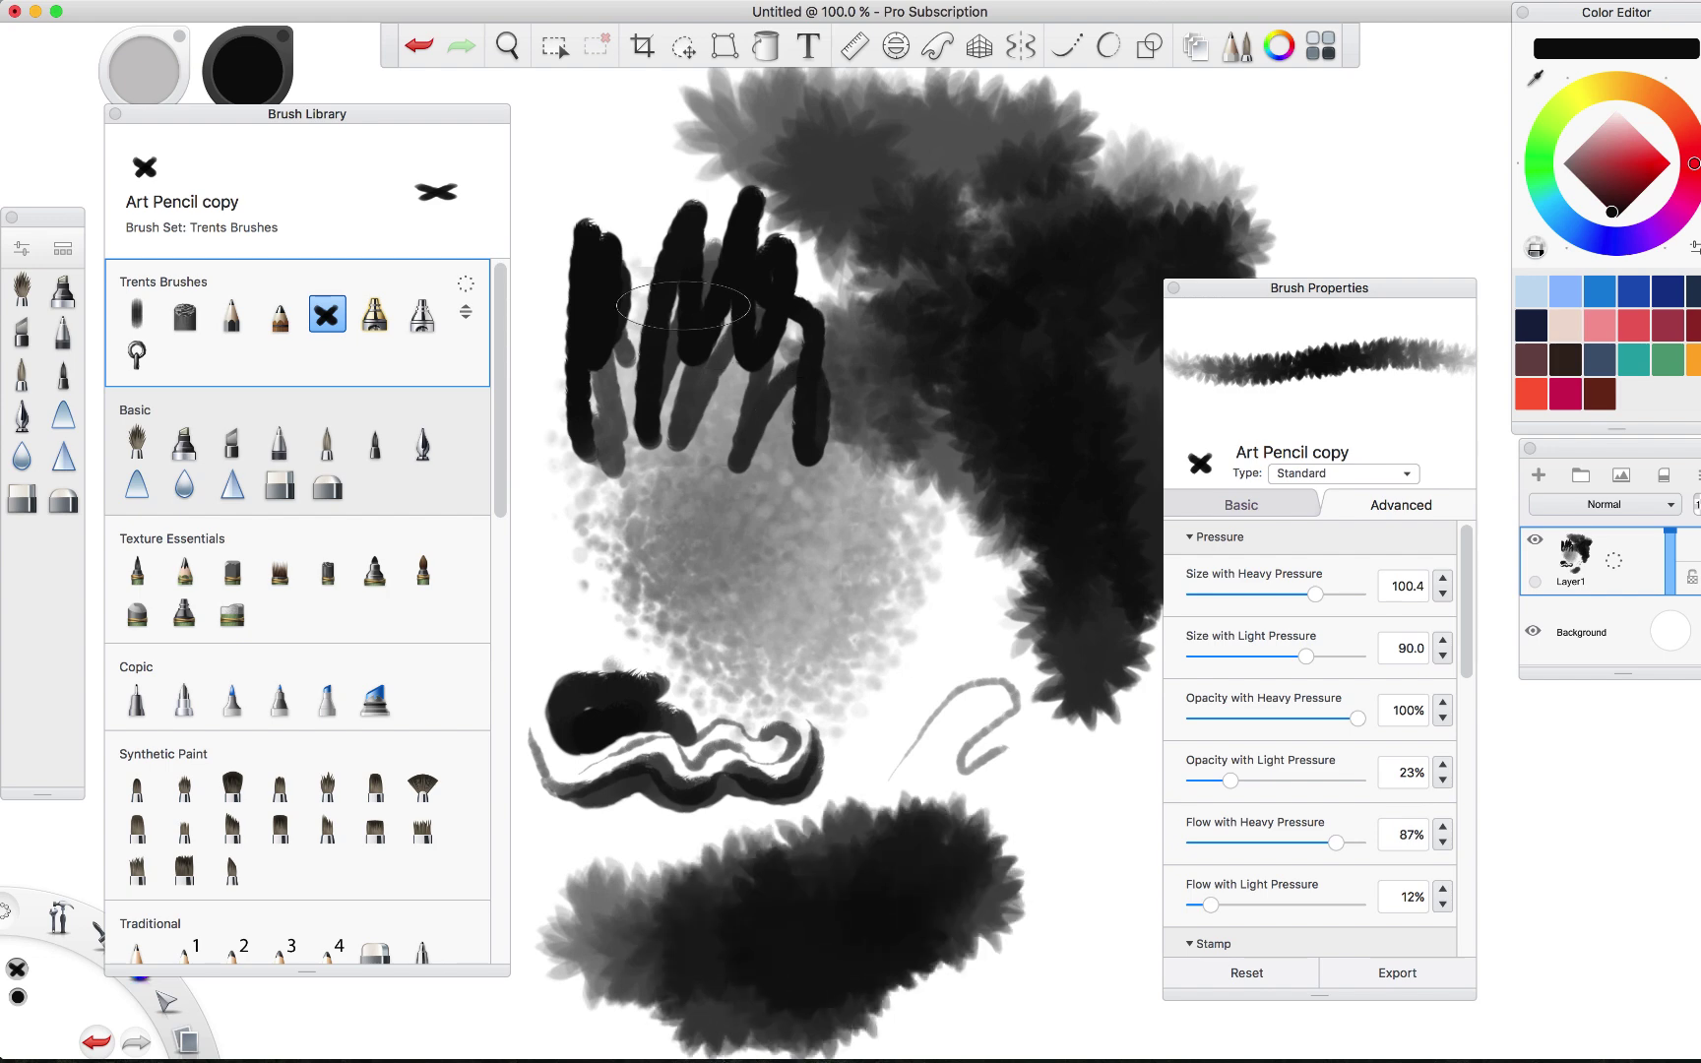
Clear the canvas, paint a fresh leafy canopy in the upper middle, and select Art Pencil.
{"action": "key", "text": "Delete"}
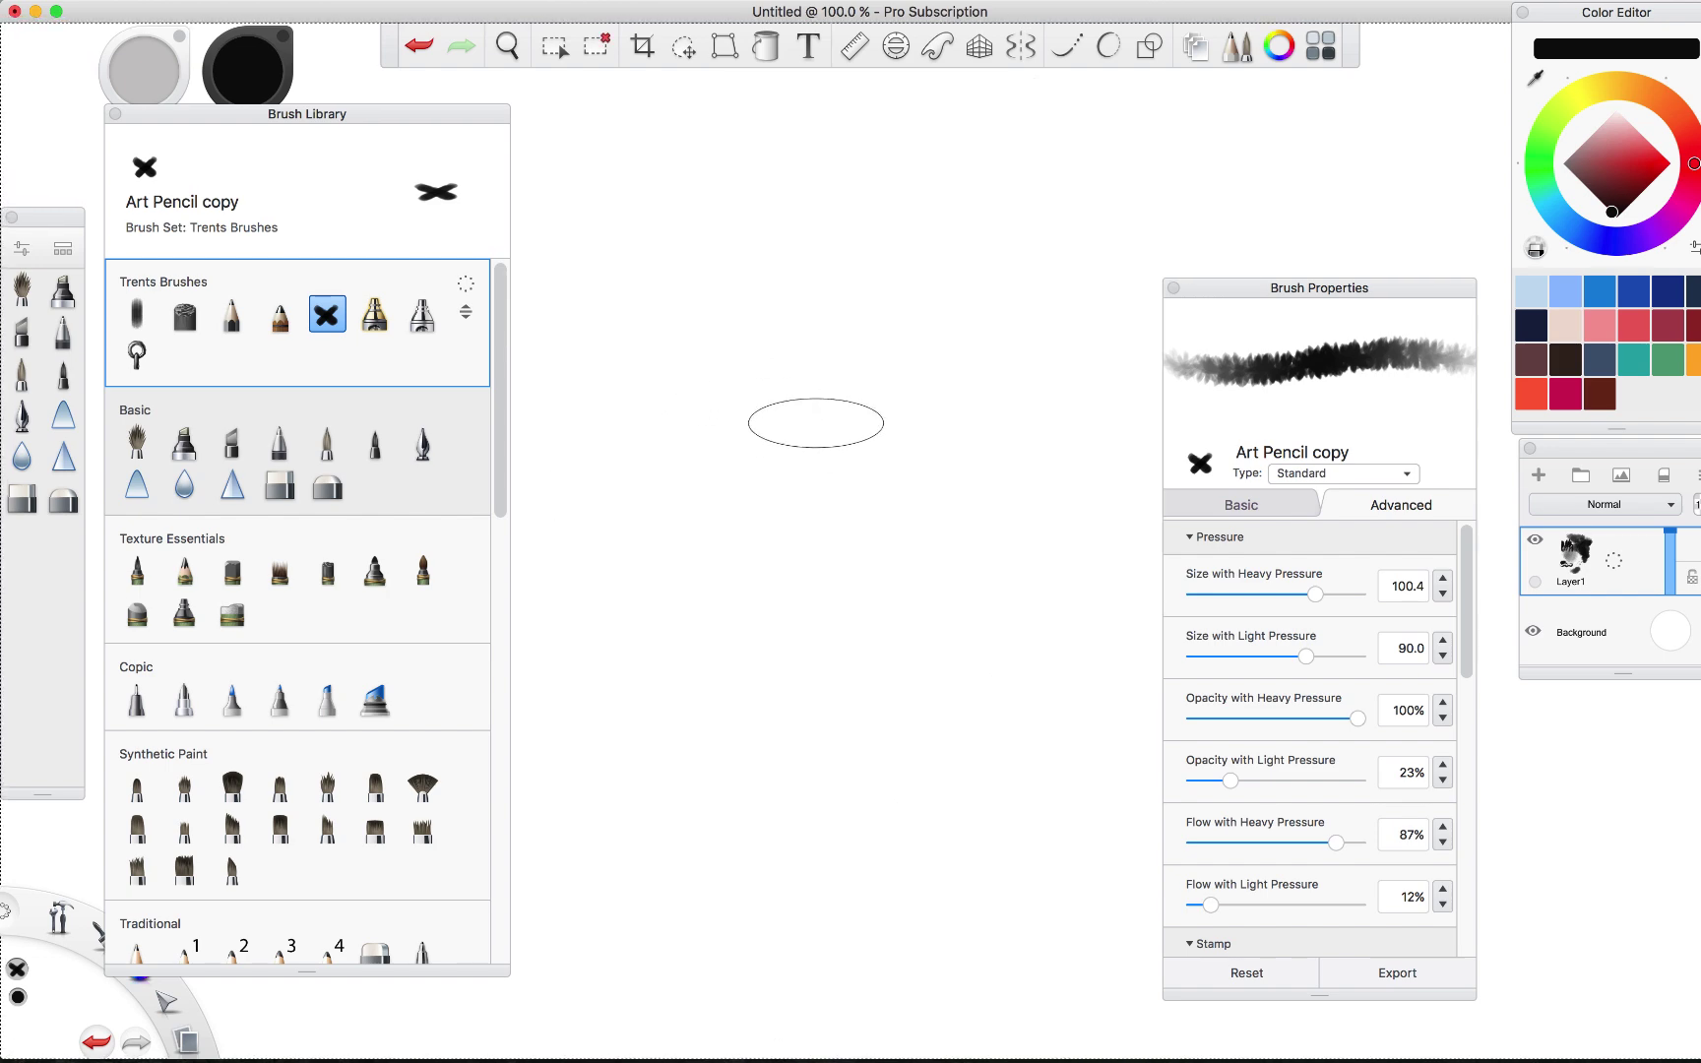
{"action": "mouse_move", "coordinate": [713, 368]}
{"action": "left_mouse_down"}
{"action": "mouse_move", "coordinate": [665, 335]}
{"action": "mouse_move", "coordinate": [613, 345]}
{"action": "mouse_move", "coordinate": [729, 301]}
{"action": "mouse_move", "coordinate": [704, 259]}
{"action": "mouse_move", "coordinate": [736, 265]}
{"action": "mouse_move", "coordinate": [787, 209]}
{"action": "mouse_move", "coordinate": [890, 250]}
{"action": "mouse_move", "coordinate": [994, 240]}
{"action": "mouse_move", "coordinate": [984, 320]}
{"action": "mouse_move", "coordinate": [1035, 319]}
{"action": "mouse_move", "coordinate": [1074, 291]}
{"action": "mouse_move", "coordinate": [894, 340]}
{"action": "mouse_move", "coordinate": [789, 320]}
{"action": "mouse_move", "coordinate": [764, 420]}
{"action": "mouse_move", "coordinate": [674, 440]}
{"action": "mouse_move", "coordinate": [774, 421]}
{"action": "mouse_move", "coordinate": [799, 435]}
{"action": "mouse_move", "coordinate": [795, 459]}
{"action": "mouse_move", "coordinate": [909, 430]}
{"action": "mouse_move", "coordinate": [814, 330]}
{"action": "mouse_move", "coordinate": [924, 500]}
{"action": "mouse_move", "coordinate": [965, 430]}
{"action": "mouse_move", "coordinate": [1035, 450]}
{"action": "mouse_move", "coordinate": [1059, 430]}
{"action": "mouse_move", "coordinate": [1044, 400]}
{"action": "mouse_move", "coordinate": [1110, 365]}
{"action": "mouse_move", "coordinate": [943, 399]}
{"action": "mouse_move", "coordinate": [994, 320]}
{"action": "mouse_move", "coordinate": [864, 301]}
{"action": "mouse_move", "coordinate": [784, 330]}
{"action": "mouse_move", "coordinate": [724, 450]}
{"action": "mouse_move", "coordinate": [710, 430]}
{"action": "mouse_move", "coordinate": [944, 524]}
{"action": "mouse_move", "coordinate": [718, 531]}
{"action": "left_mouse_up"}
{"action": "mouse_move", "coordinate": [875, 282]}
{"action": "left_mouse_down"}
{"action": "mouse_move", "coordinate": [915, 168]}
{"action": "mouse_move", "coordinate": [837, 227]}
{"action": "left_mouse_up"}
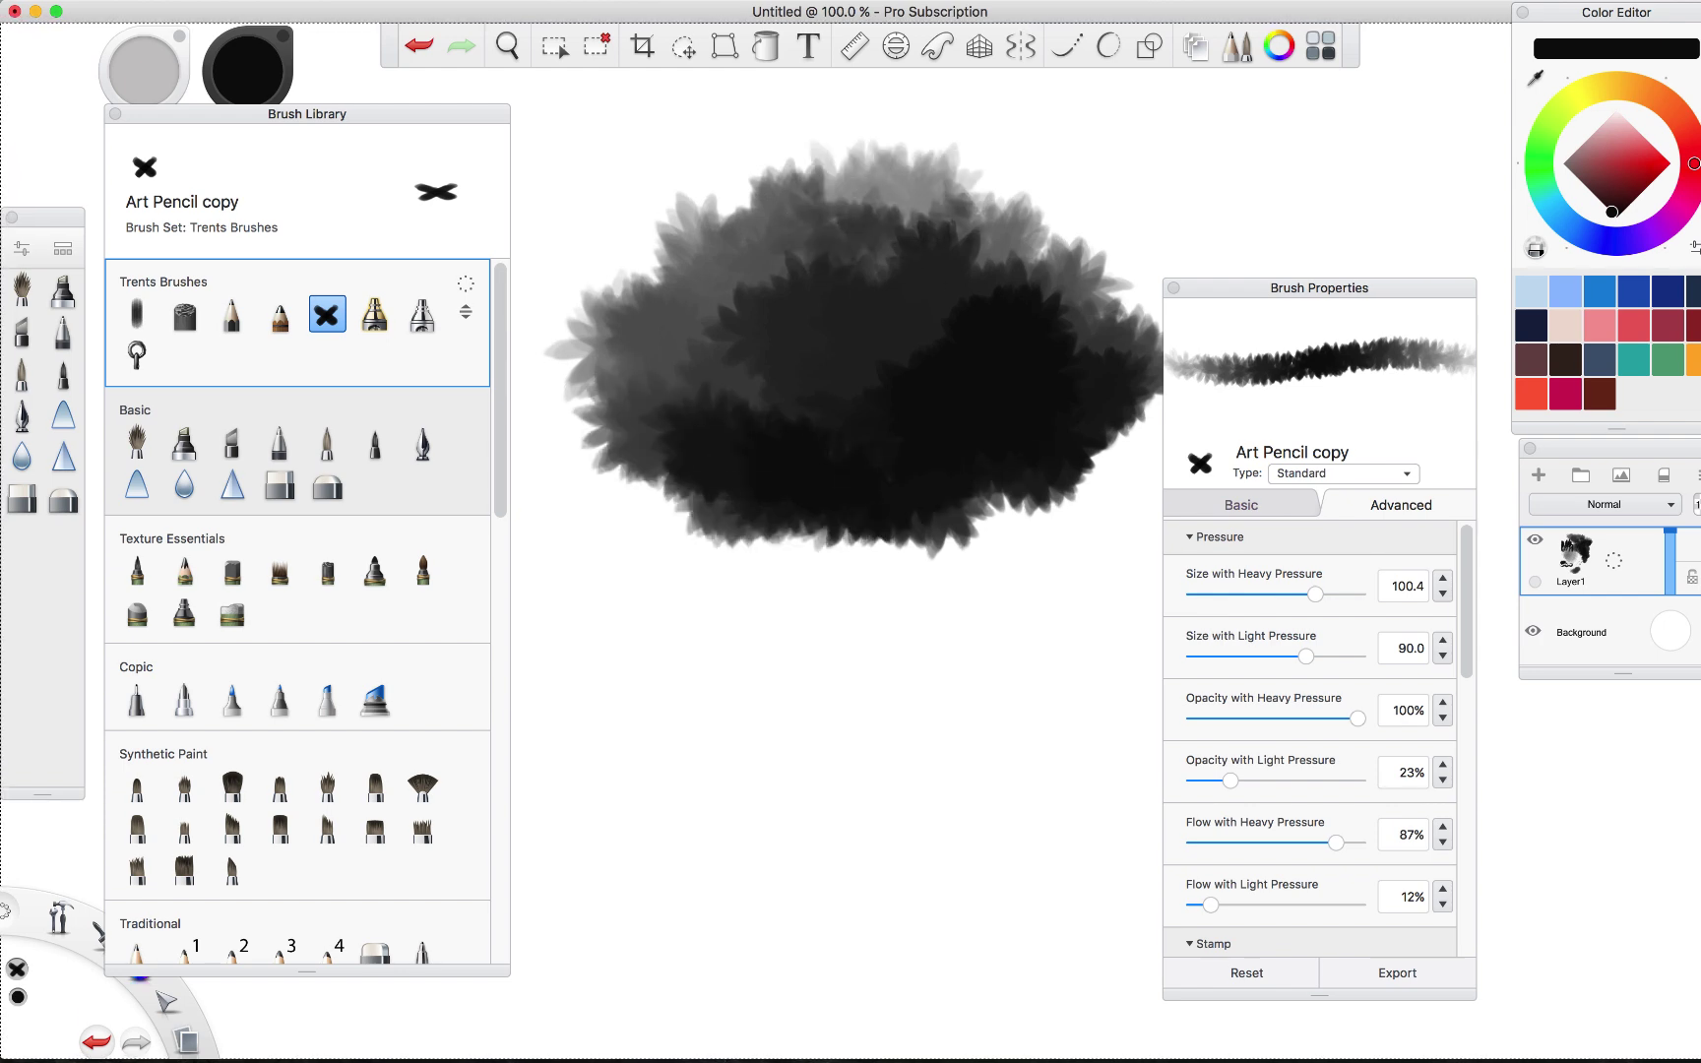
{"action": "left_click", "coordinate": [280, 315]}
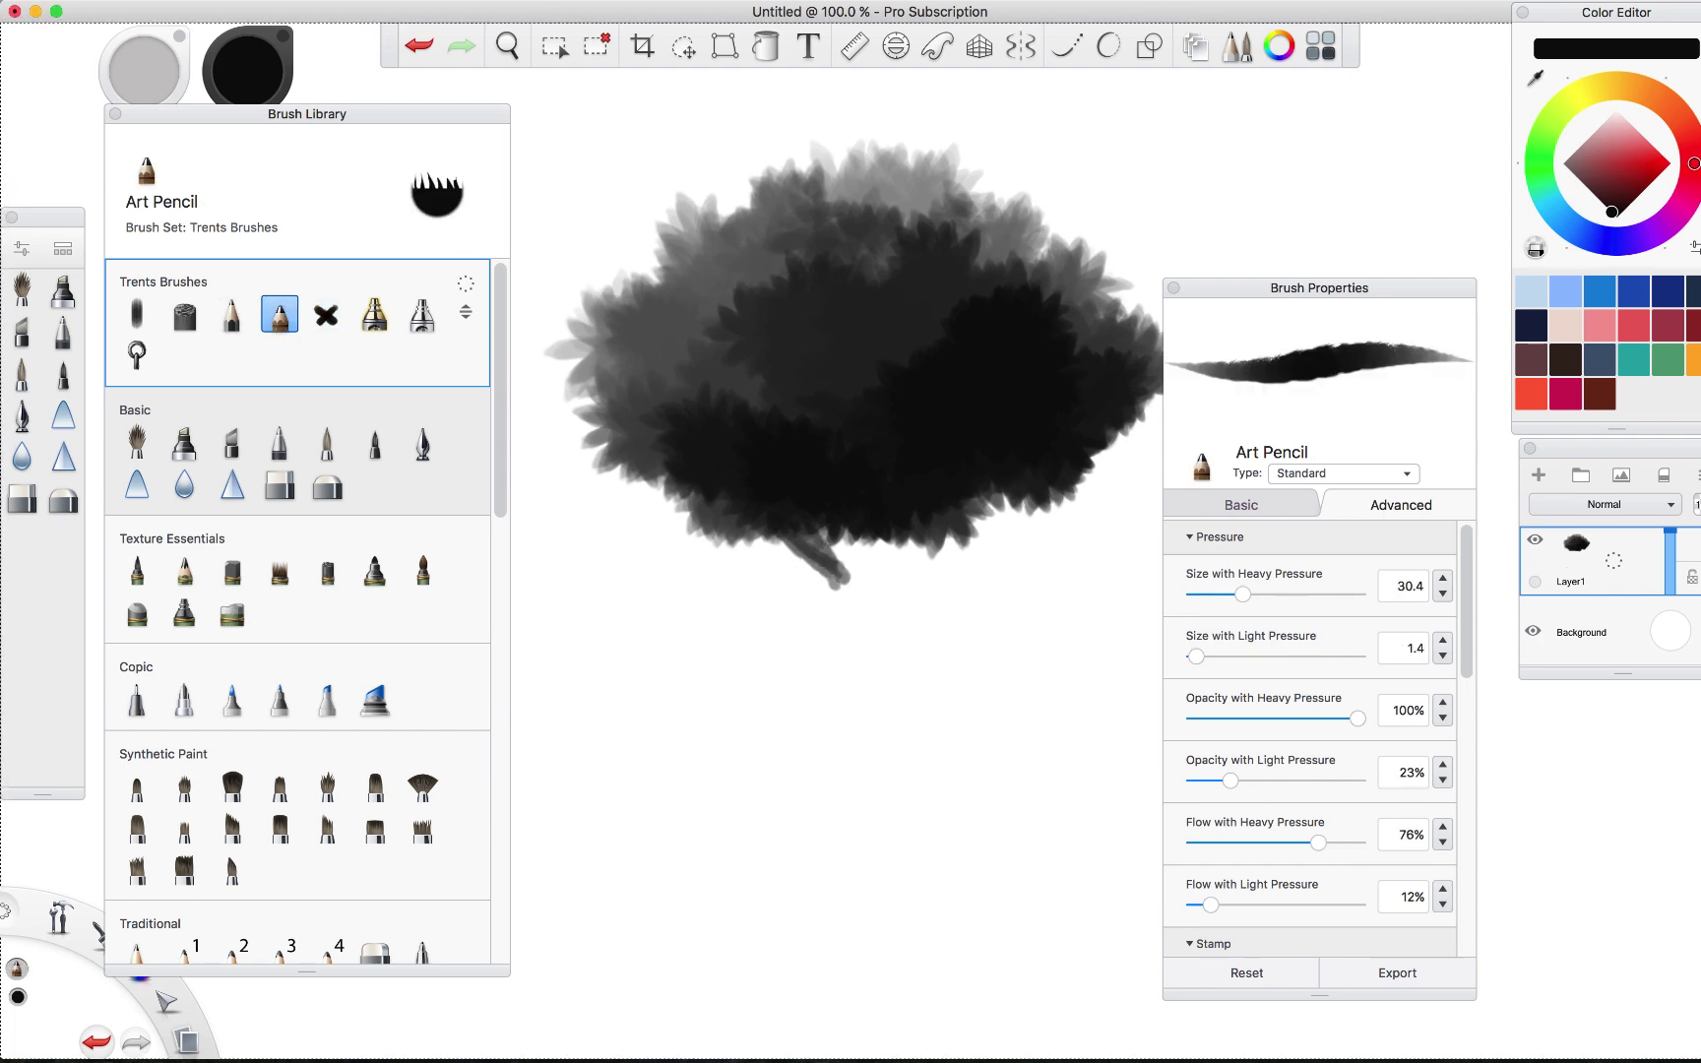
Draw a forking branch and solid trunk beneath the canopy, then swap the colour to white.
{"action": "mouse_move", "coordinate": [960, 520]}
{"action": "left_mouse_down"}
{"action": "mouse_move", "coordinate": [846, 589]}
{"action": "mouse_move", "coordinate": [854, 694]}
{"action": "left_mouse_up"}
{"action": "mouse_move", "coordinate": [821, 570]}
{"action": "left_mouse_down"}
{"action": "mouse_move", "coordinate": [859, 728]}
{"action": "mouse_move", "coordinate": [875, 673]}
{"action": "mouse_move", "coordinate": [903, 724]}
{"action": "left_mouse_up"}
{"action": "mouse_move", "coordinate": [882, 662]}
{"action": "left_mouse_down"}
{"action": "mouse_move", "coordinate": [874, 736]}
{"action": "mouse_move", "coordinate": [913, 736]}
{"action": "left_mouse_up"}
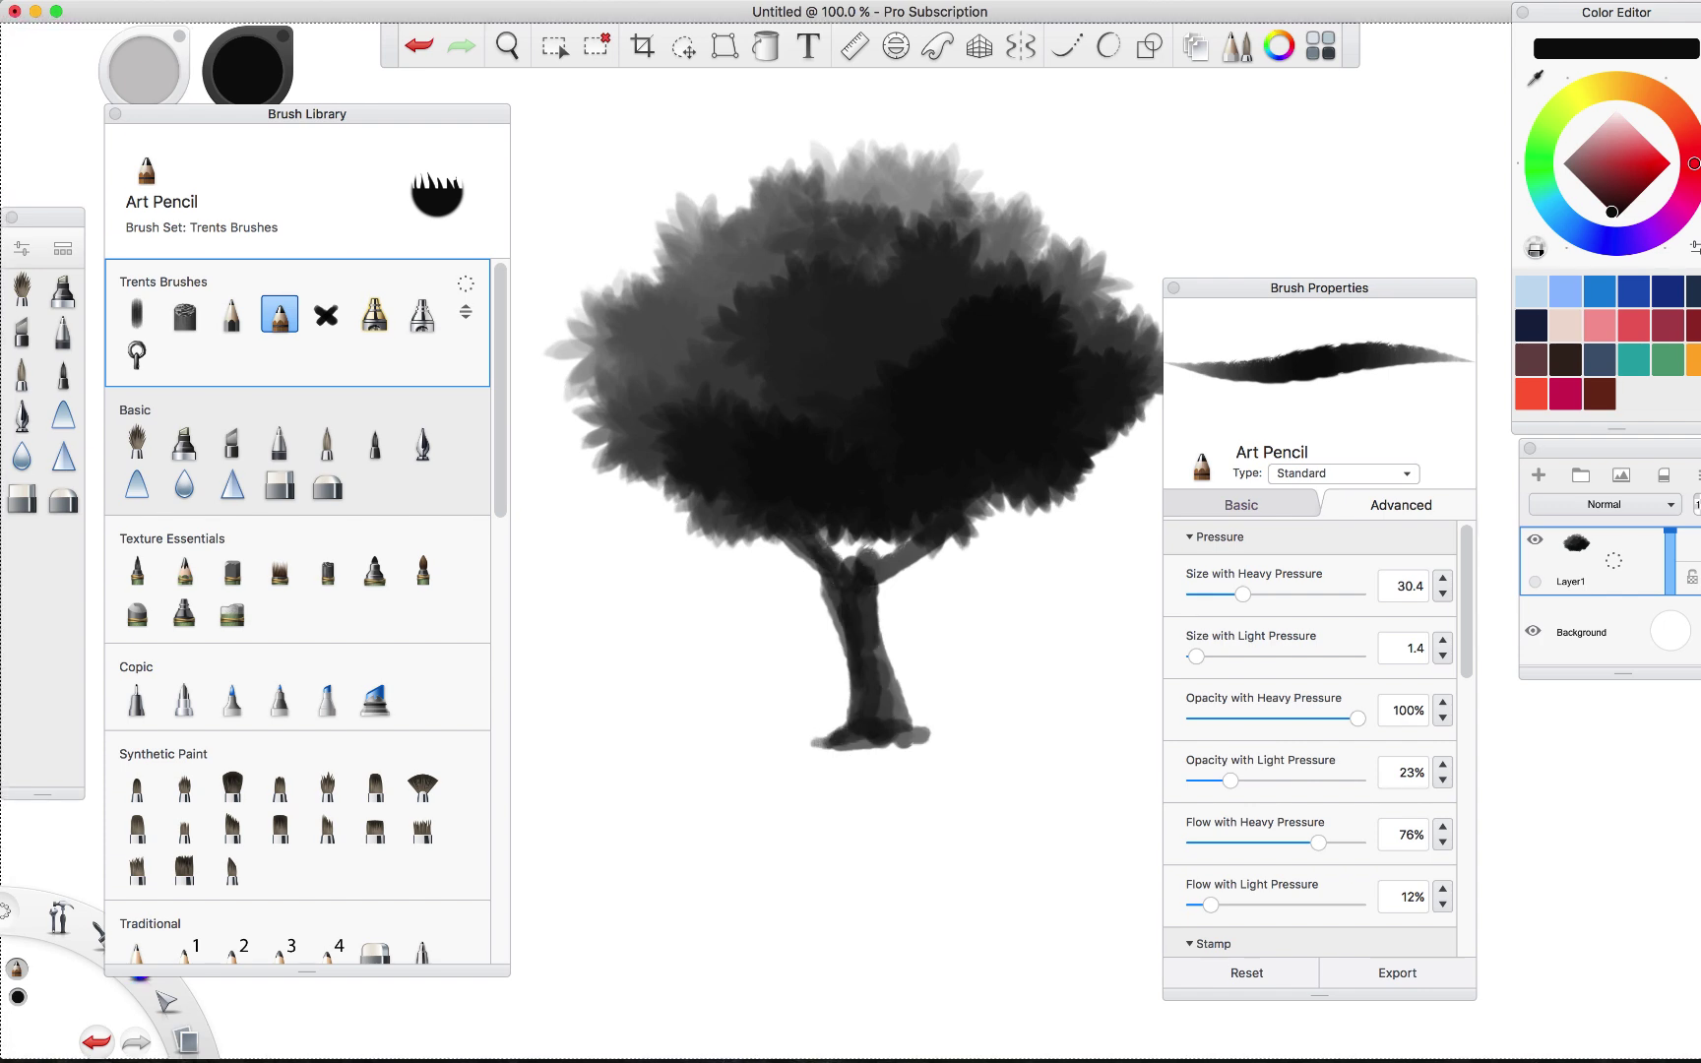
{"action": "key", "text": "x"}
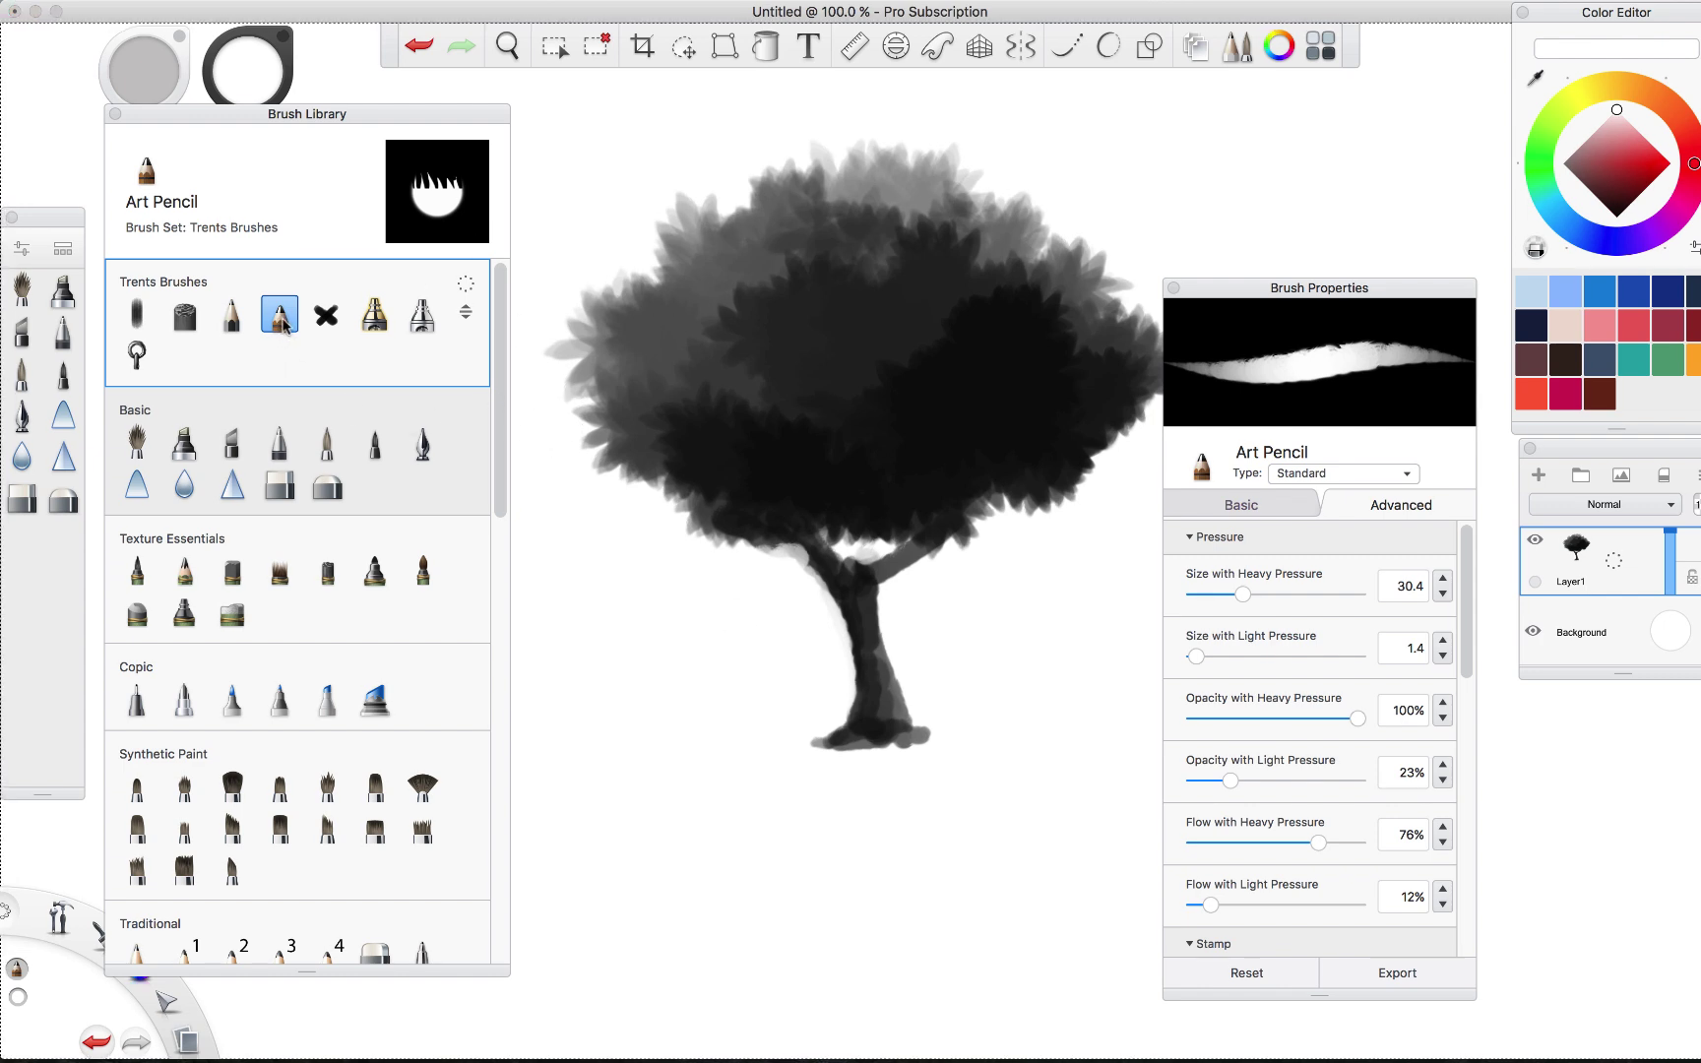
Duplicate Art Pencil in Trents Brushes to create Art Pencil copy.
{"action": "left_click", "coordinate": [466, 284]}
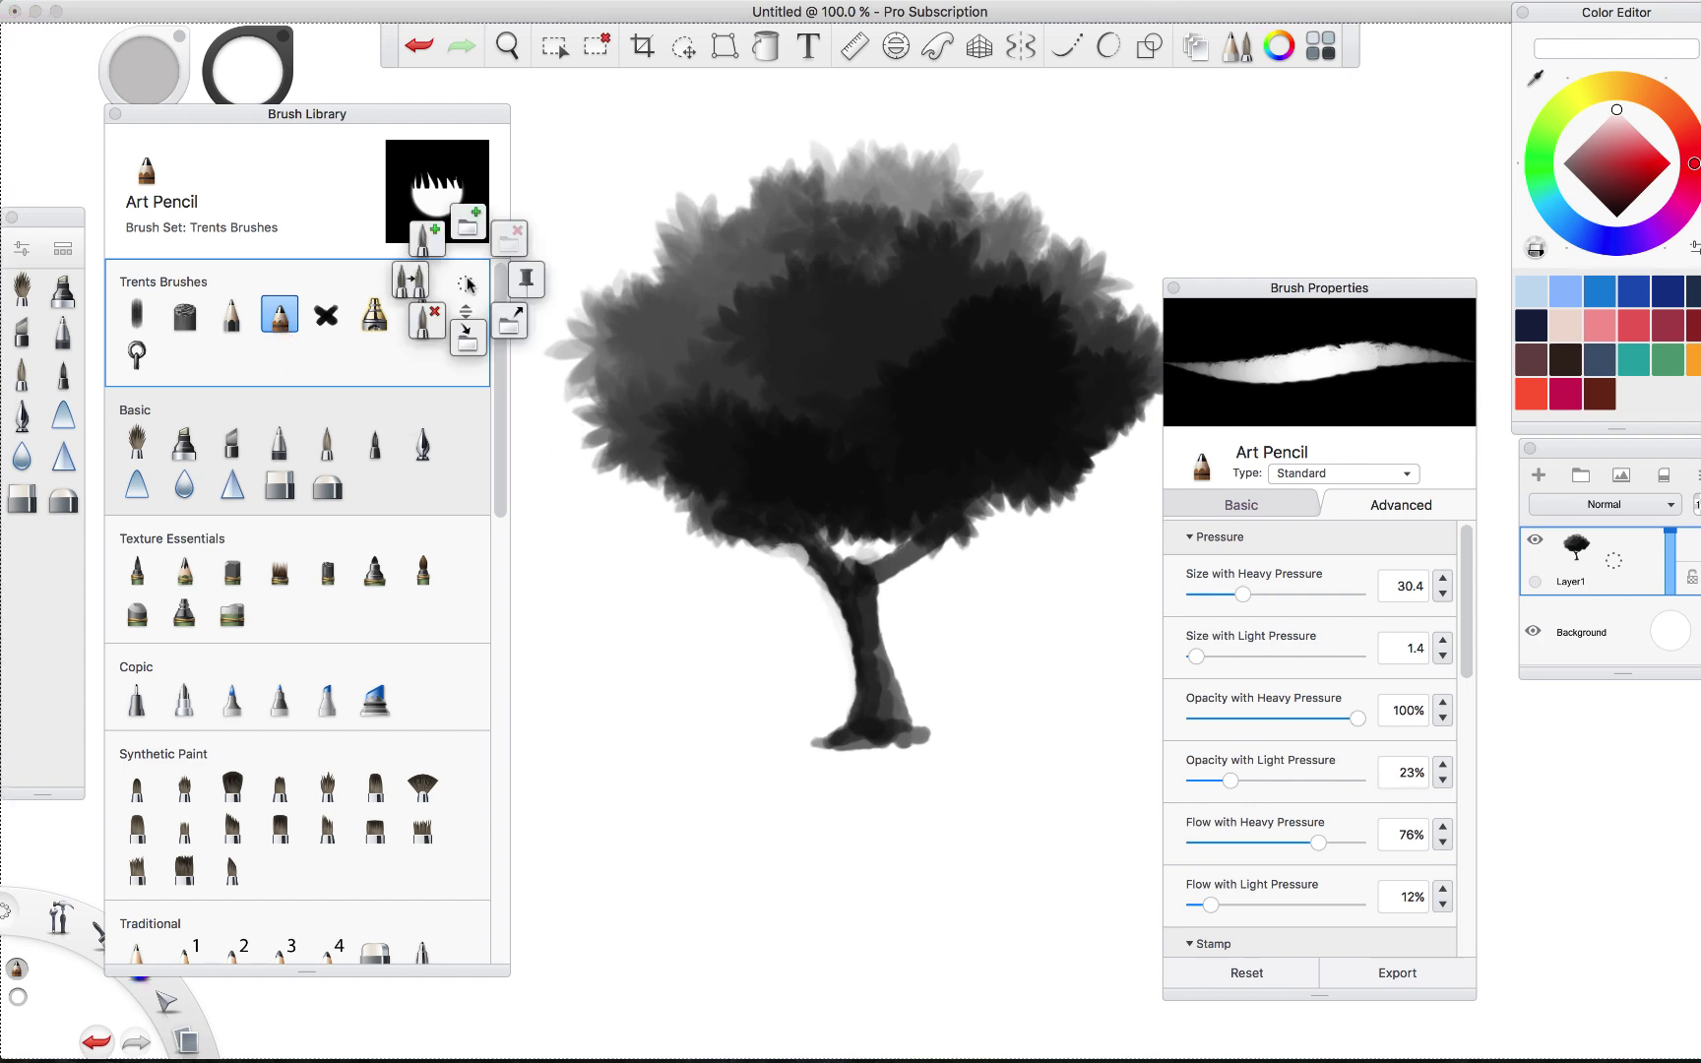
{"action": "left_click", "coordinate": [409, 288]}
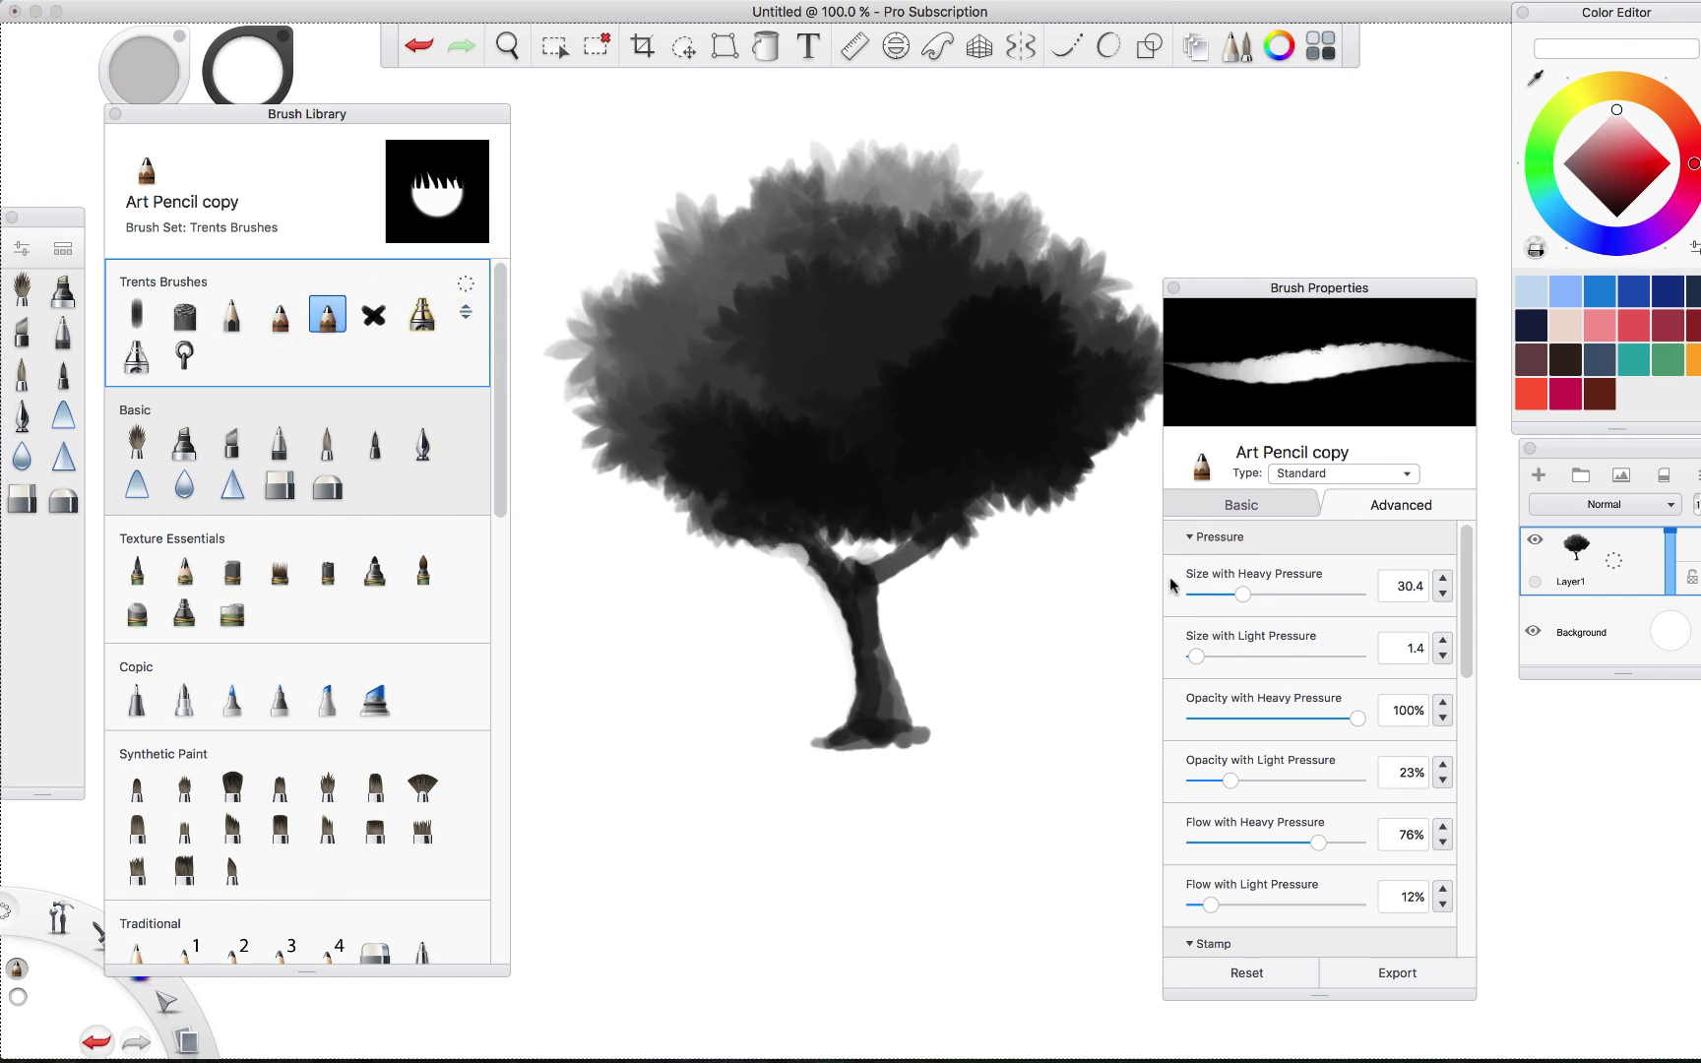
{"action": "left_click_drag", "start_coordinate": [1465, 576], "coordinate": [1484, 850]}
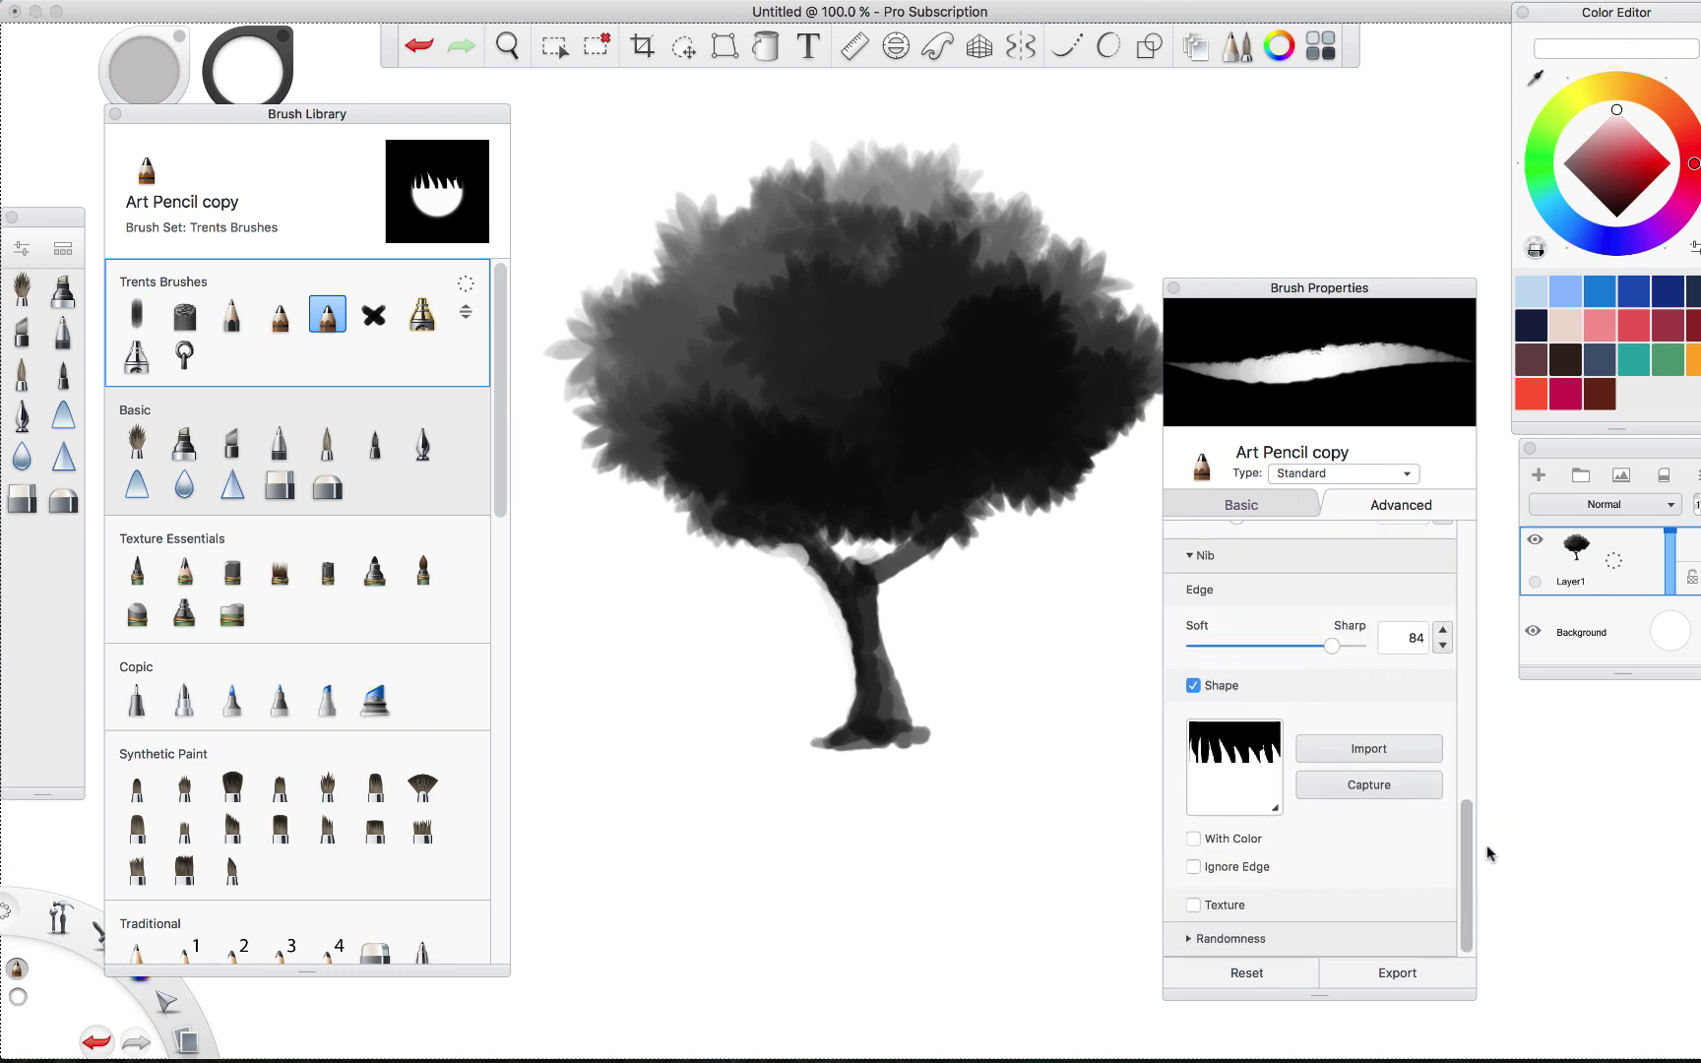
Paint a black spiky grass clump left of the trunk and capture it as the nib shape.
{"action": "left_click", "coordinate": [798, 487], "text": "alt"}
{"action": "mouse_move", "coordinate": [637, 766]}
{"action": "left_mouse_down"}
{"action": "mouse_move", "coordinate": [644, 802]}
{"action": "mouse_move", "coordinate": [636, 789]}
{"action": "left_mouse_up"}
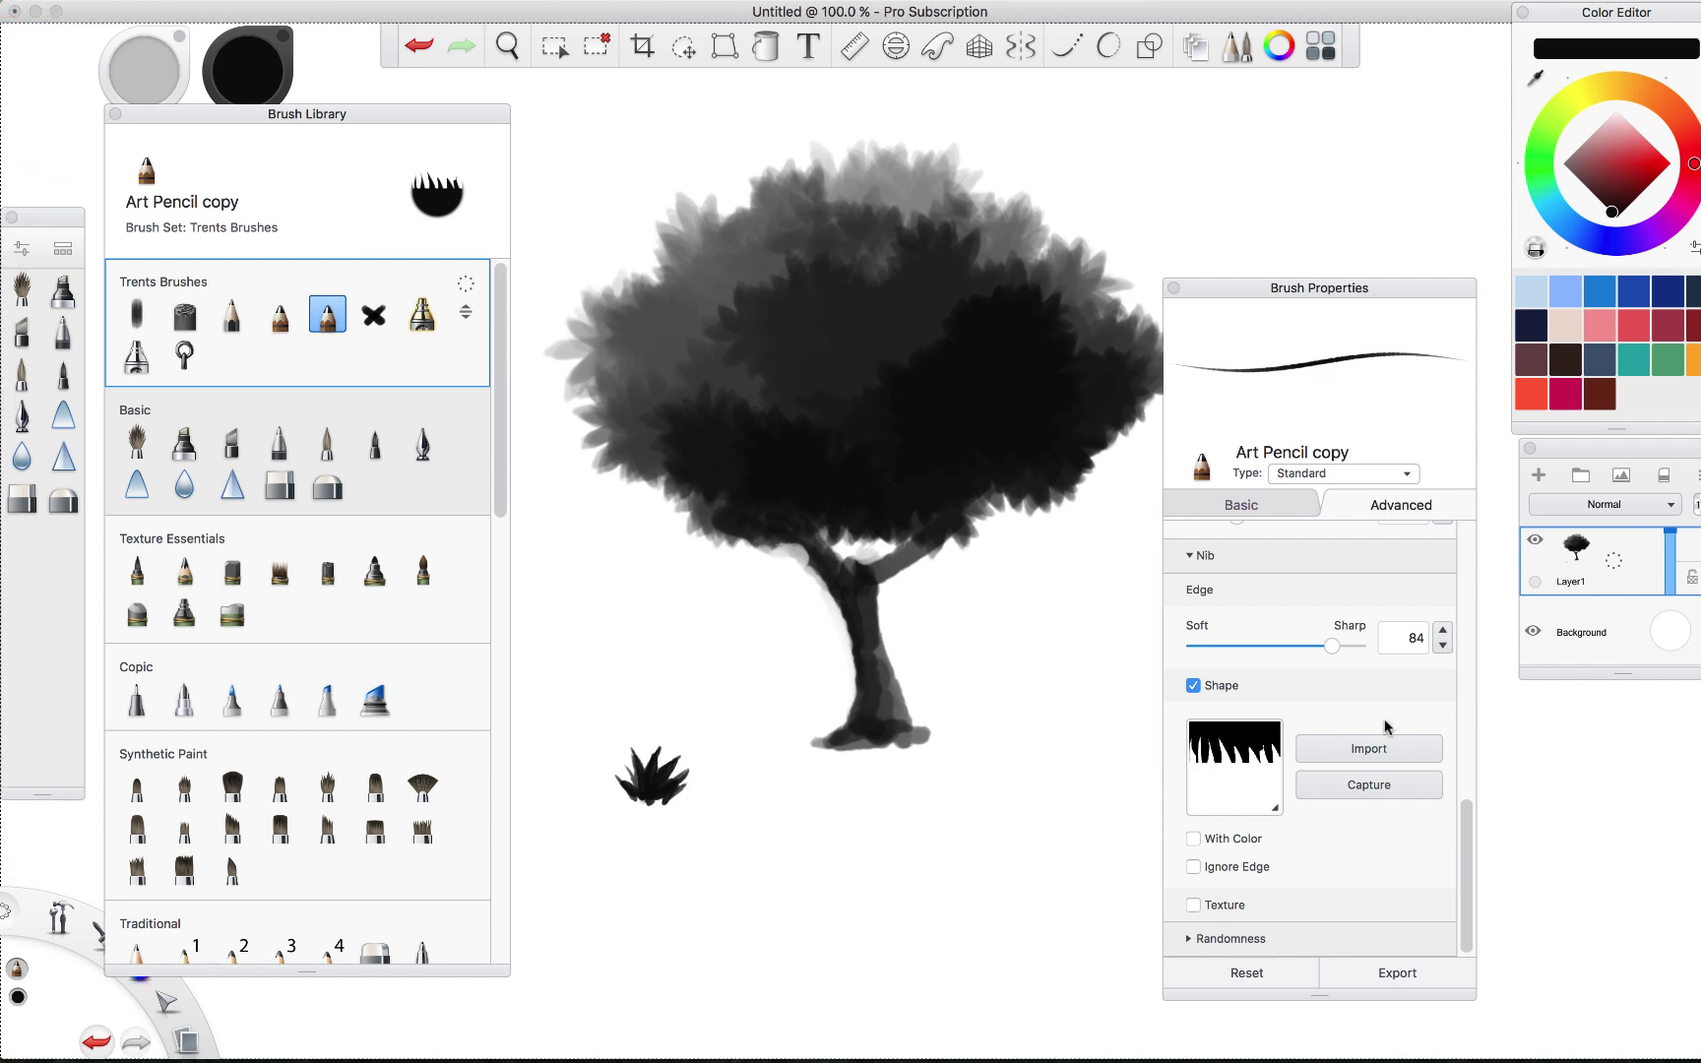
{"action": "left_click", "coordinate": [1366, 787]}
{"action": "left_click_drag", "start_coordinate": [652, 778], "coordinate": [696, 819]}
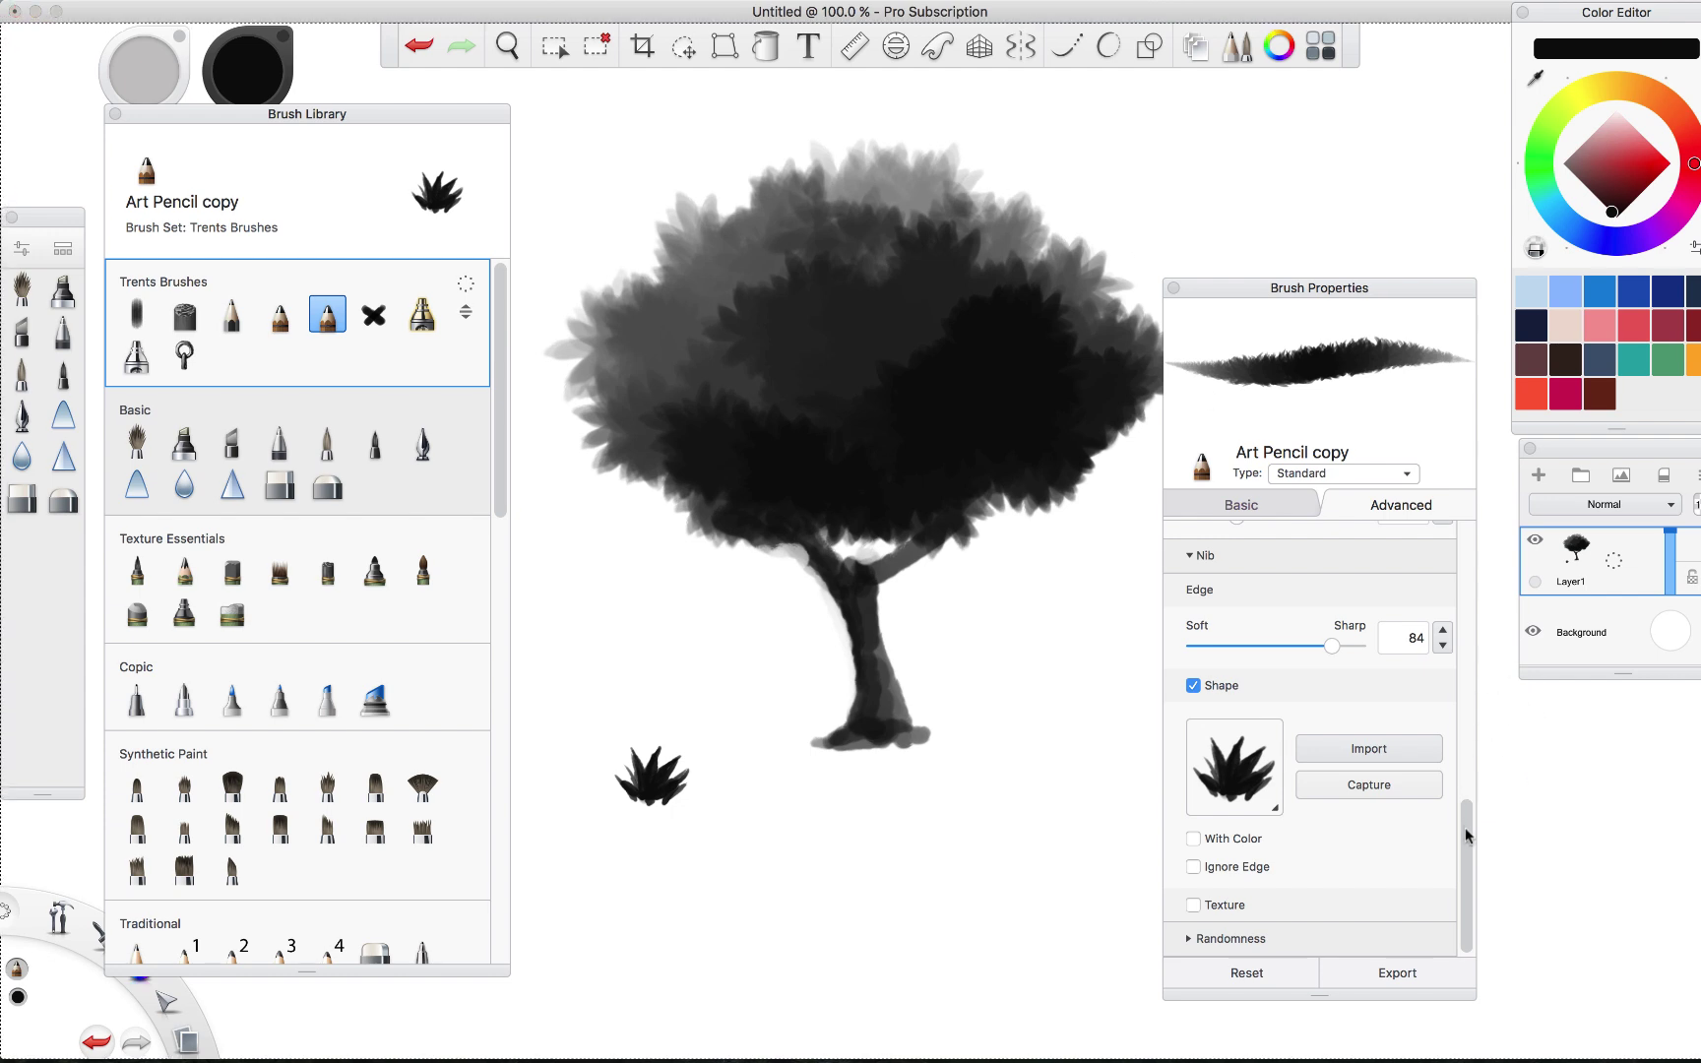
{"action": "left_click_drag", "start_coordinate": [1466, 837], "coordinate": [1462, 695]}
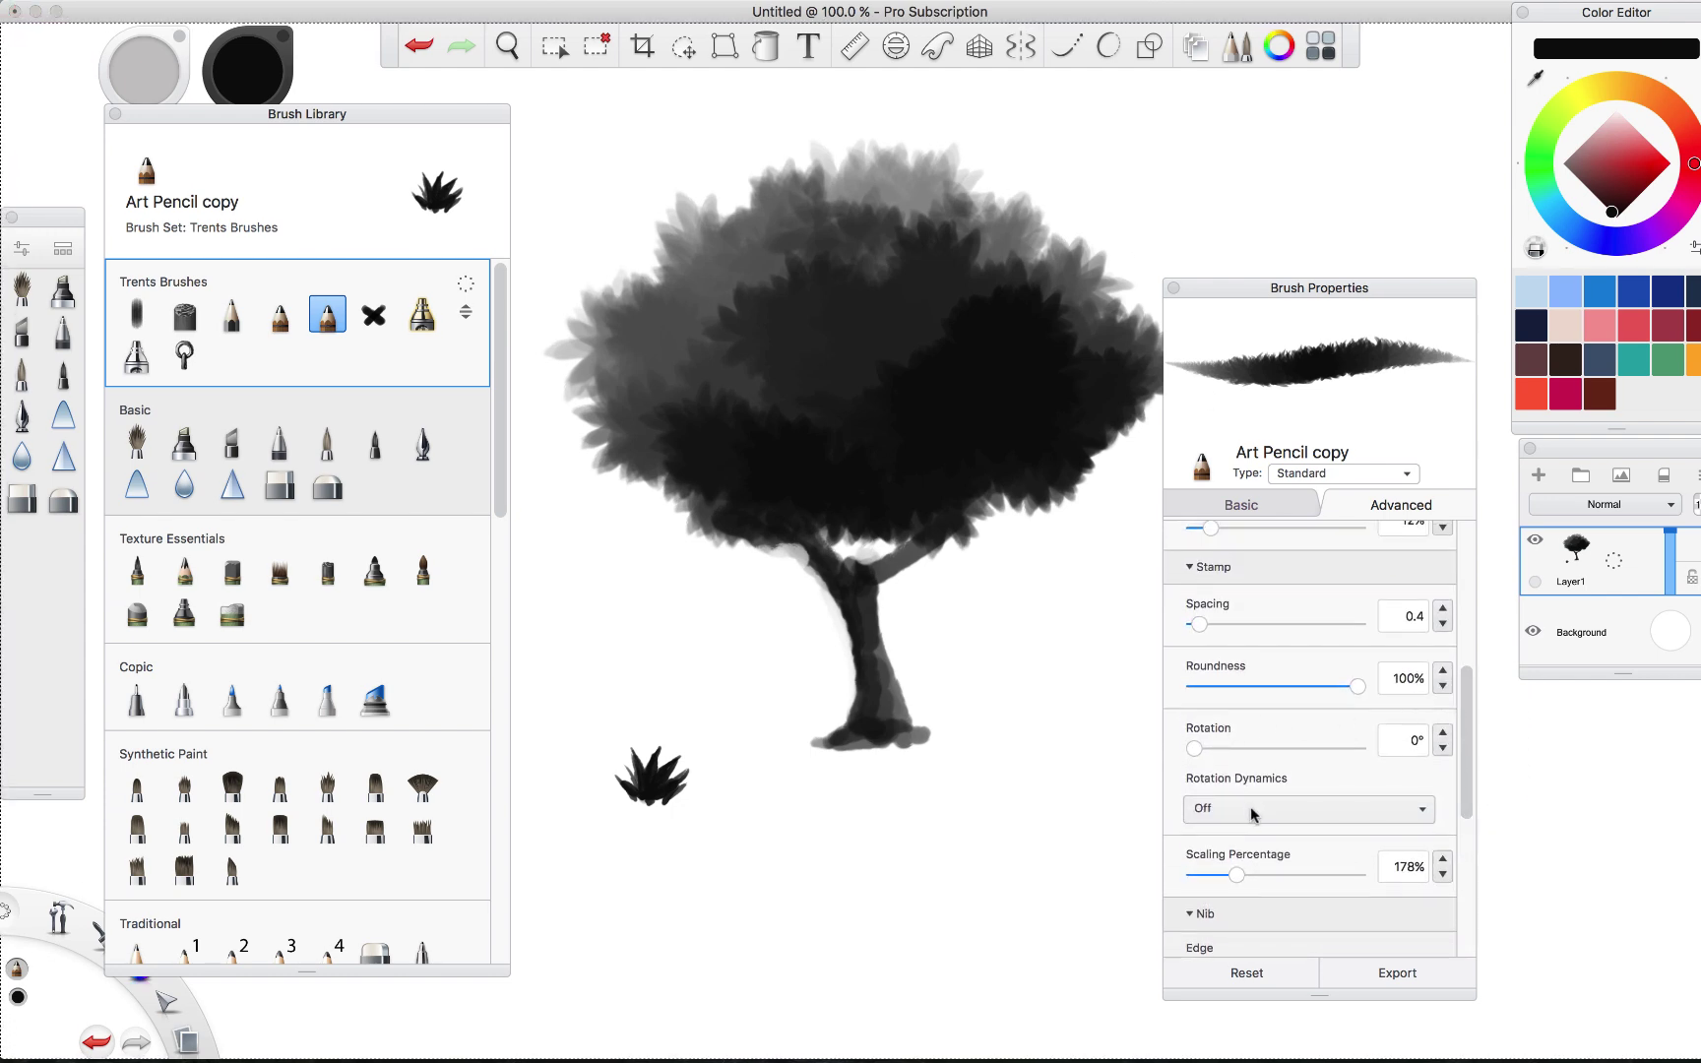
Set rotation randomness to 0, checking with test grass stamps that are then undone.
{"action": "mouse_move", "coordinate": [866, 837]}
{"action": "left_mouse_down"}
{"action": "mouse_move", "coordinate": [1063, 841]}
{"action": "mouse_move", "coordinate": [886, 856]}
{"action": "mouse_move", "coordinate": [1004, 873]}
{"action": "mouse_move", "coordinate": [1051, 789]}
{"action": "mouse_move", "coordinate": [772, 817]}
{"action": "mouse_move", "coordinate": [704, 920]}
{"action": "left_mouse_up"}
{"action": "key", "text": "super+z"}
{"action": "key", "text": "super+z"}
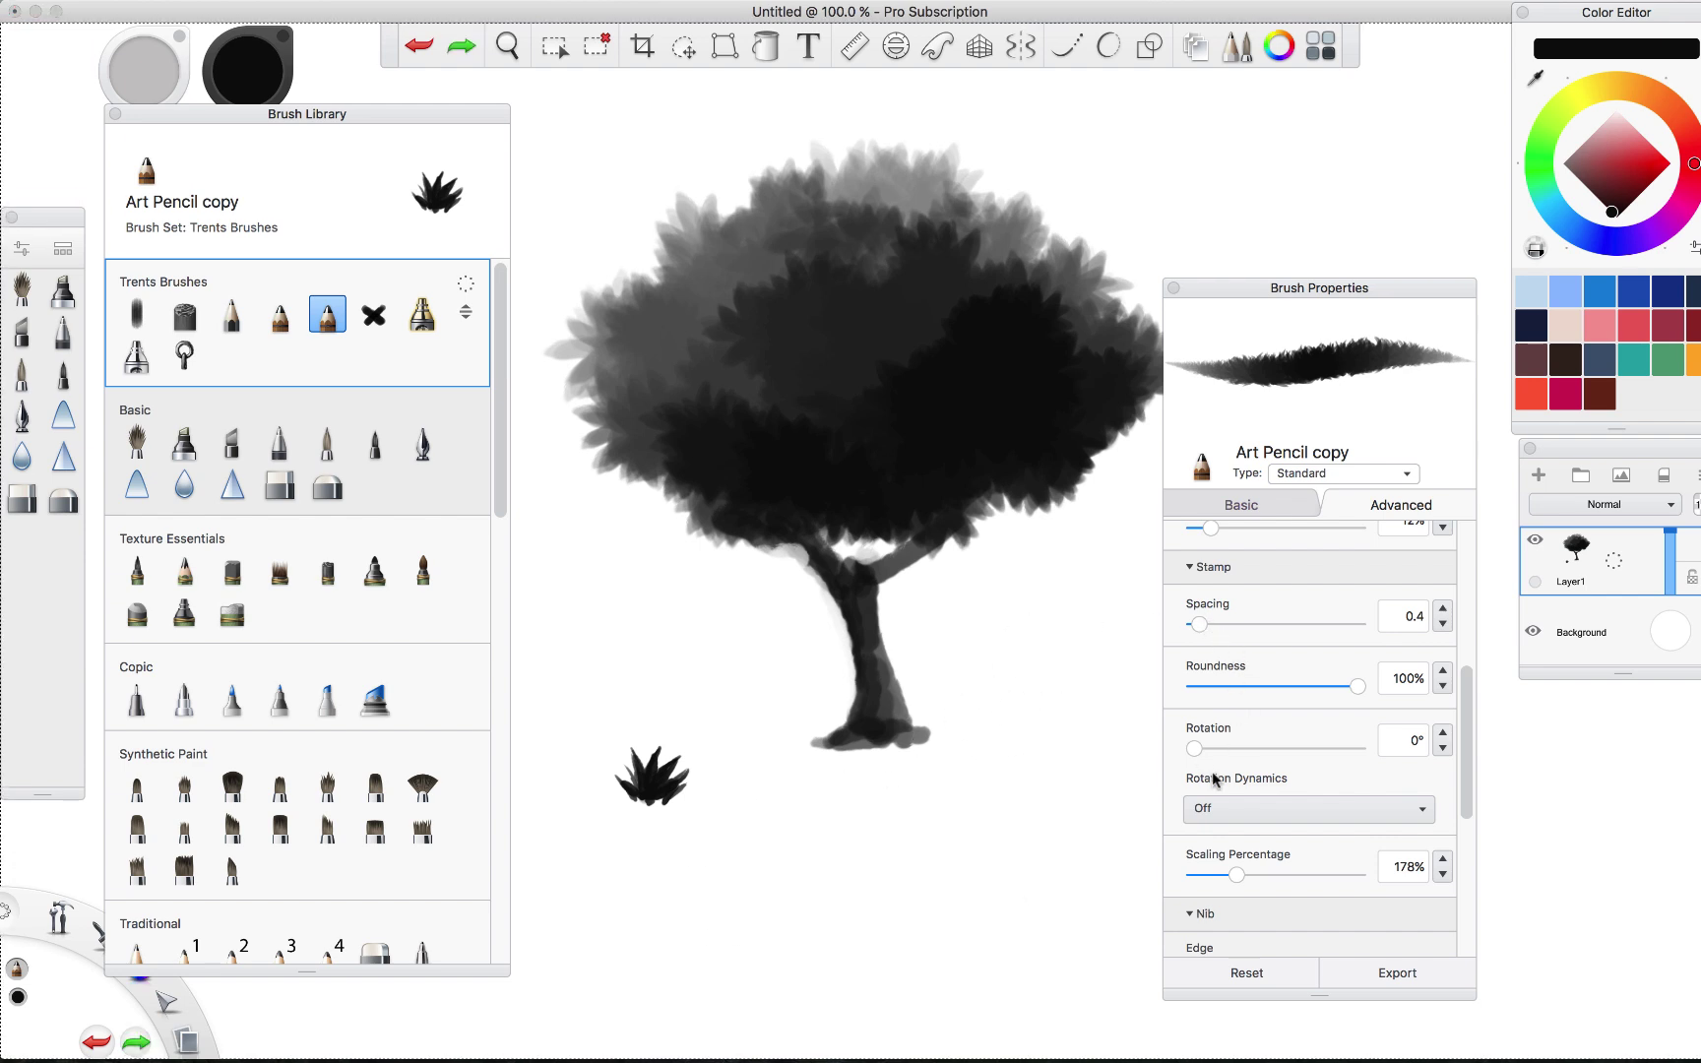
{"action": "left_click_drag", "start_coordinate": [1466, 748], "coordinate": [1486, 891]}
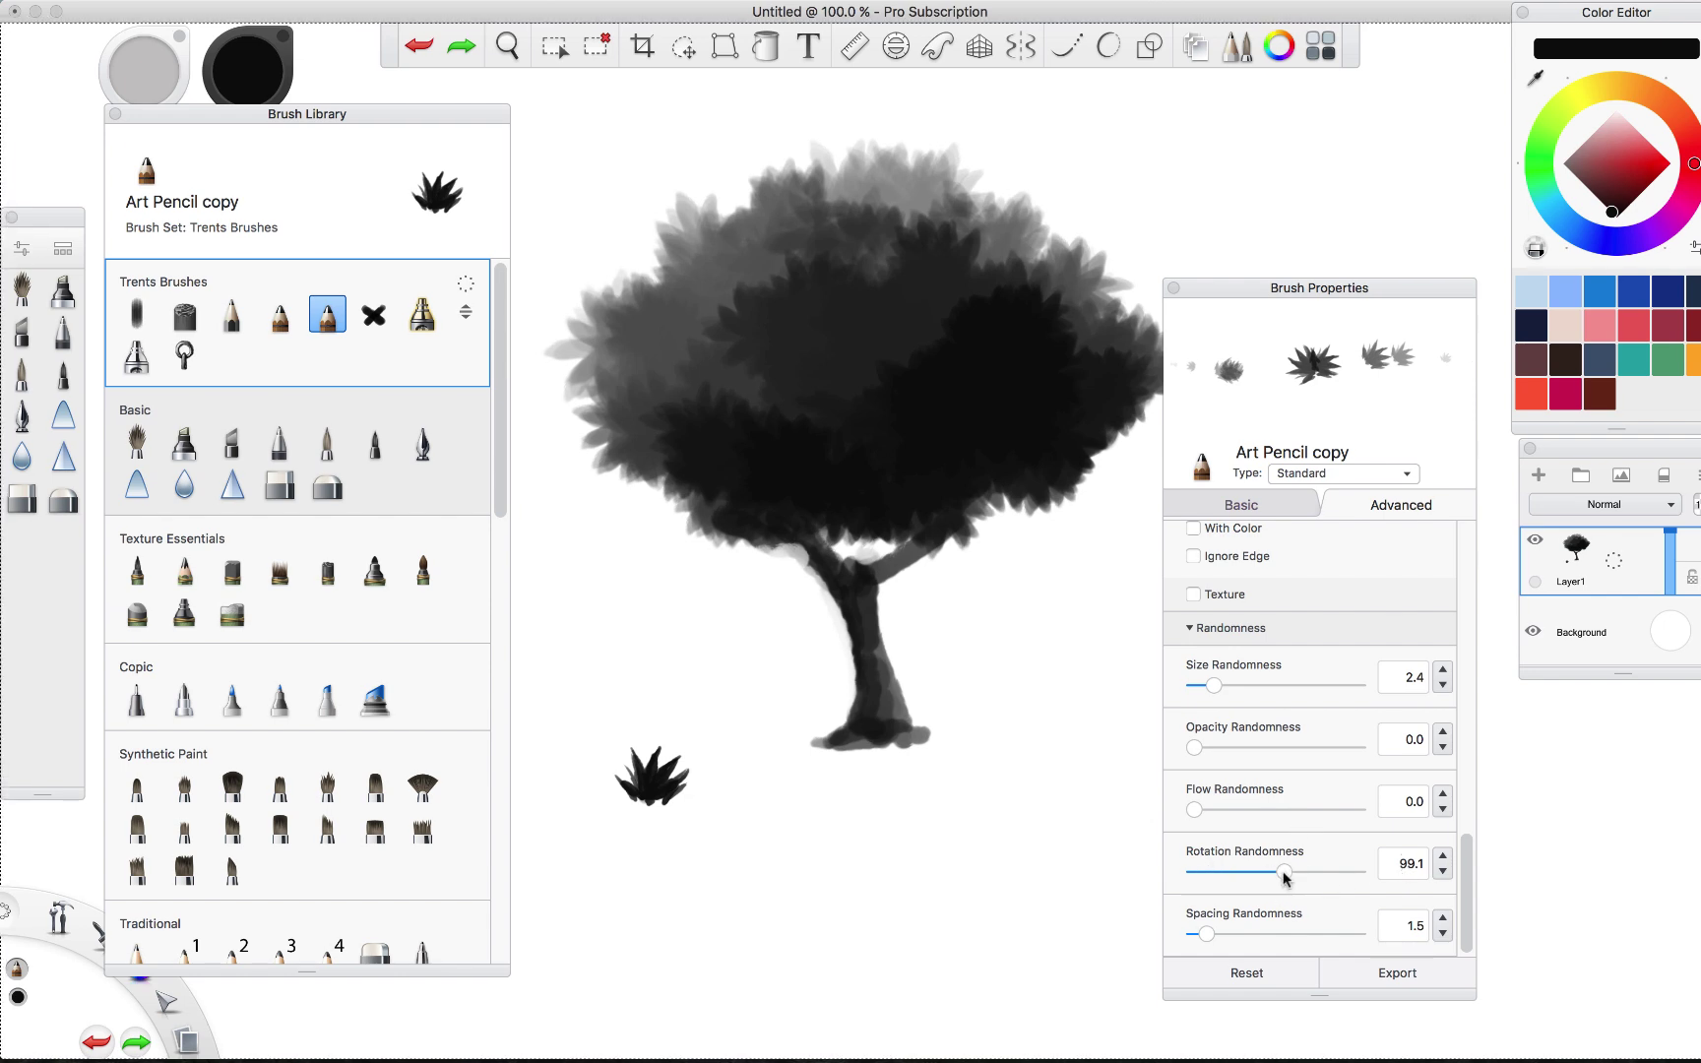
{"action": "left_click_drag", "start_coordinate": [1284, 878], "coordinate": [1149, 876]}
{"action": "left_click", "coordinate": [842, 835]}
{"action": "left_click", "coordinate": [942, 836]}
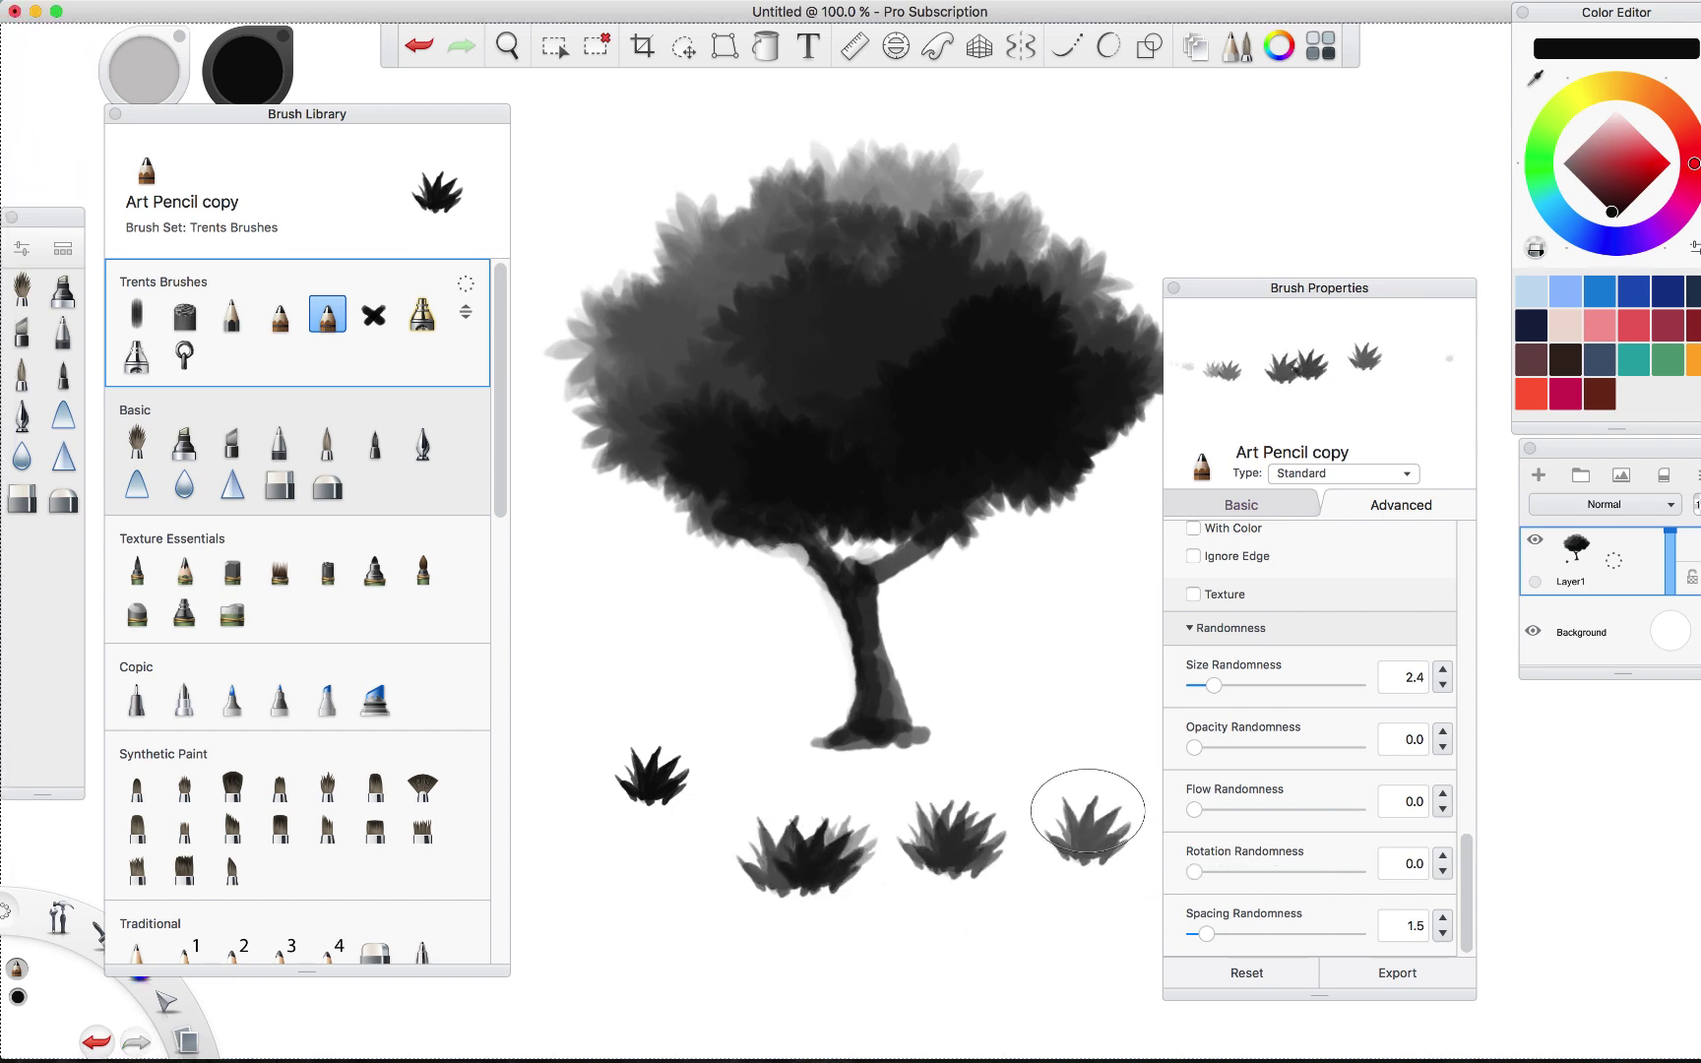
{"action": "key", "text": "super+z"}
{"action": "key", "text": "super+z"}
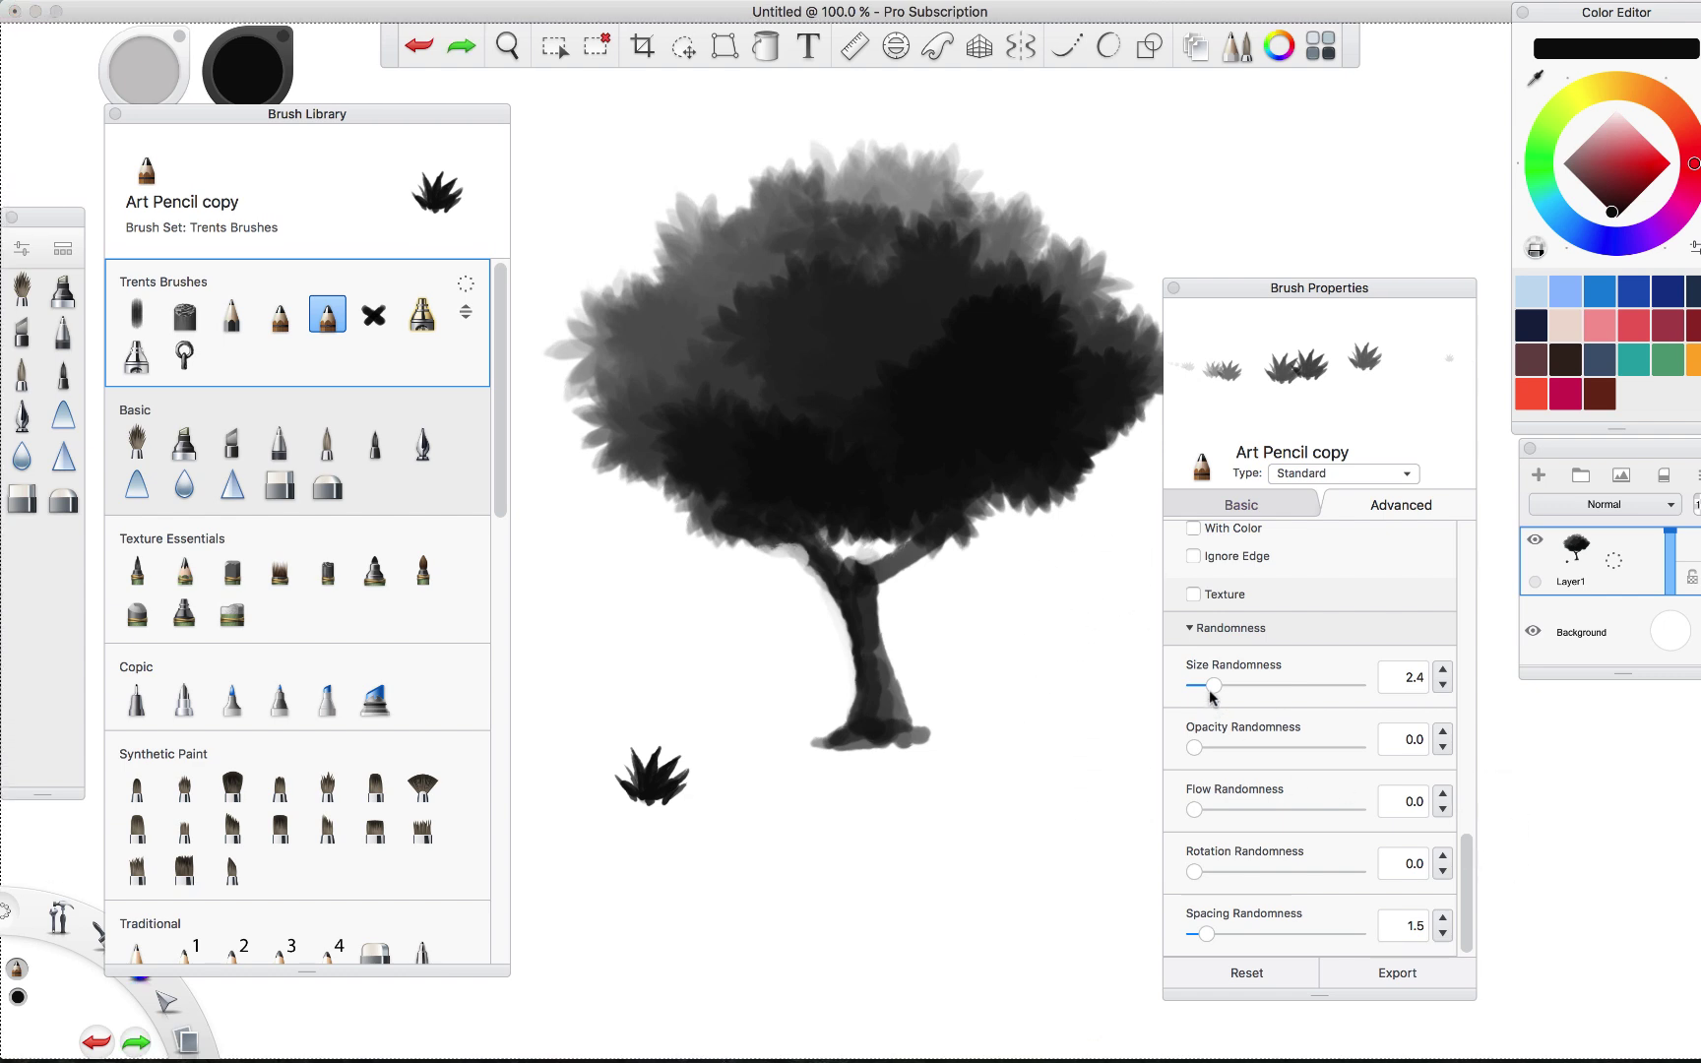
Set size and spacing randomness to 0 and test with an undone row of stamps.
{"action": "left_click_drag", "start_coordinate": [1211, 692], "coordinate": [1177, 689]}
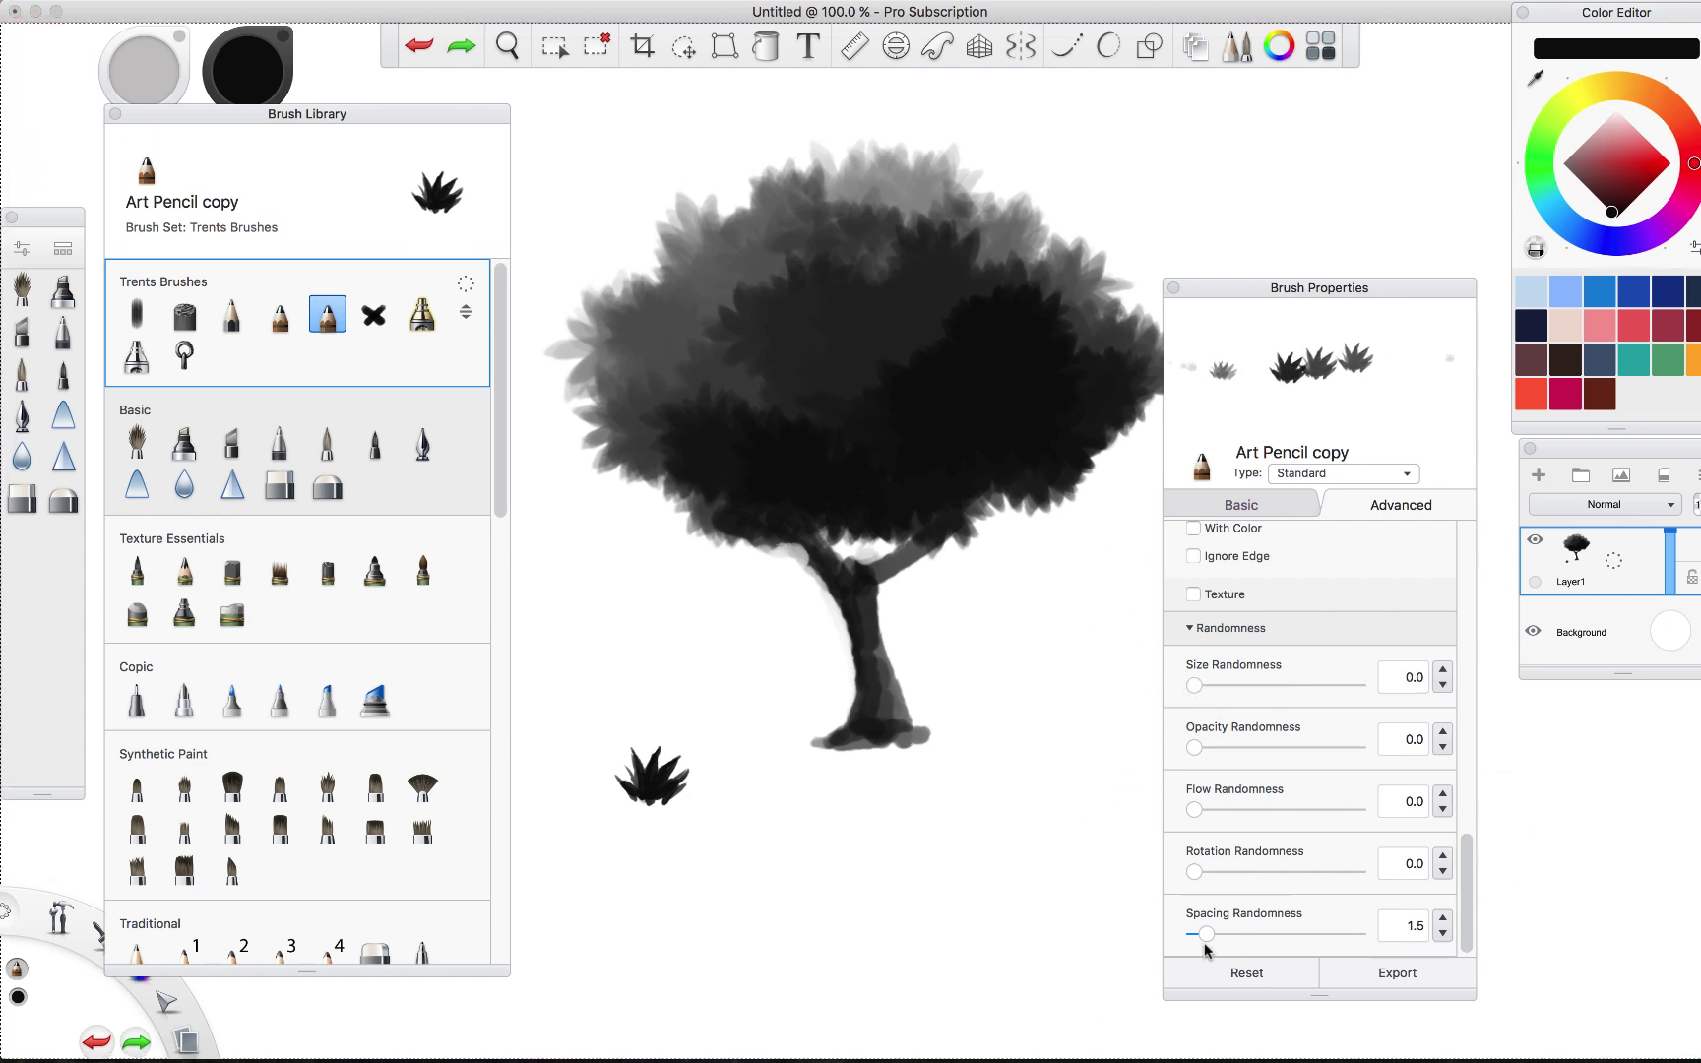
{"action": "left_click_drag", "start_coordinate": [1203, 937], "coordinate": [1193, 945]}
{"action": "left_click_drag", "start_coordinate": [1463, 896], "coordinate": [1458, 737]}
{"action": "left_click_drag", "start_coordinate": [620, 901], "coordinate": [1044, 891]}
{"action": "key", "text": "super+z"}
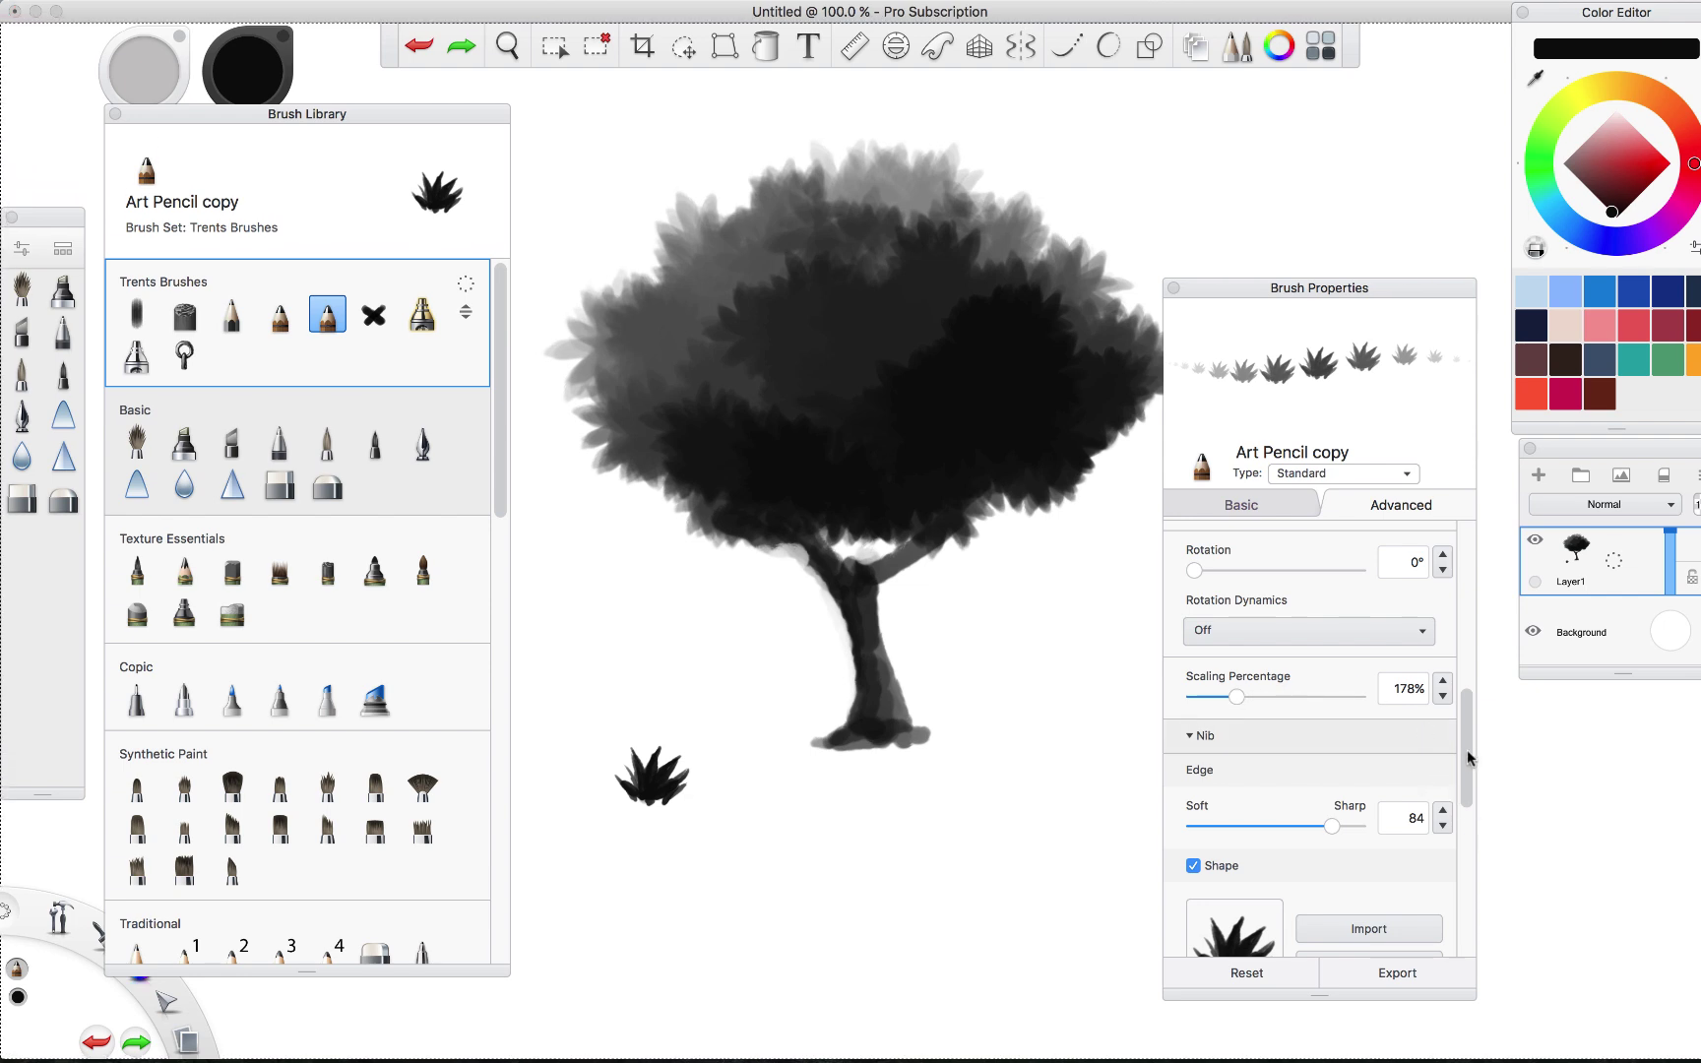
Set spacing randomness to 6.1 and lower stamp spacing to 0.9.
{"action": "left_click_drag", "start_coordinate": [1466, 743], "coordinate": [1465, 664]}
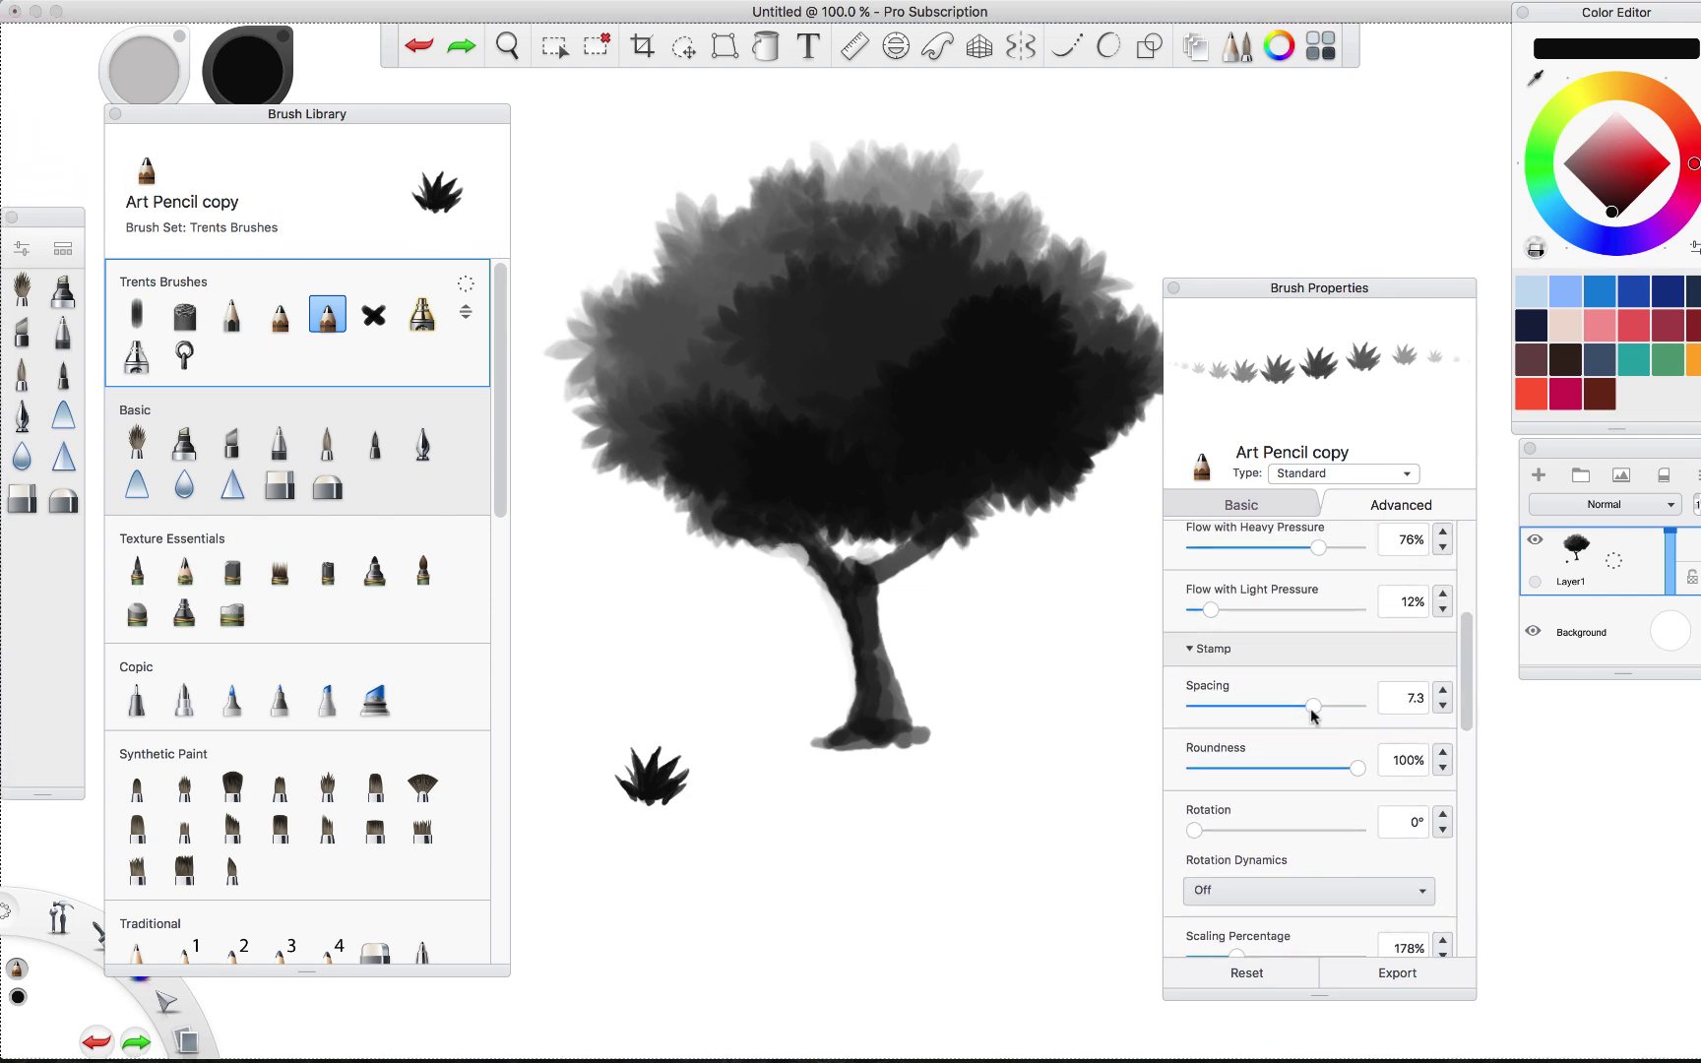
{"action": "mouse_move", "coordinate": [1310, 710]}
{"action": "left_mouse_down"}
{"action": "mouse_move", "coordinate": [1221, 709]}
{"action": "mouse_move", "coordinate": [1279, 715]}
{"action": "left_mouse_up"}
{"action": "left_click_drag", "start_coordinate": [1468, 675], "coordinate": [1481, 917]}
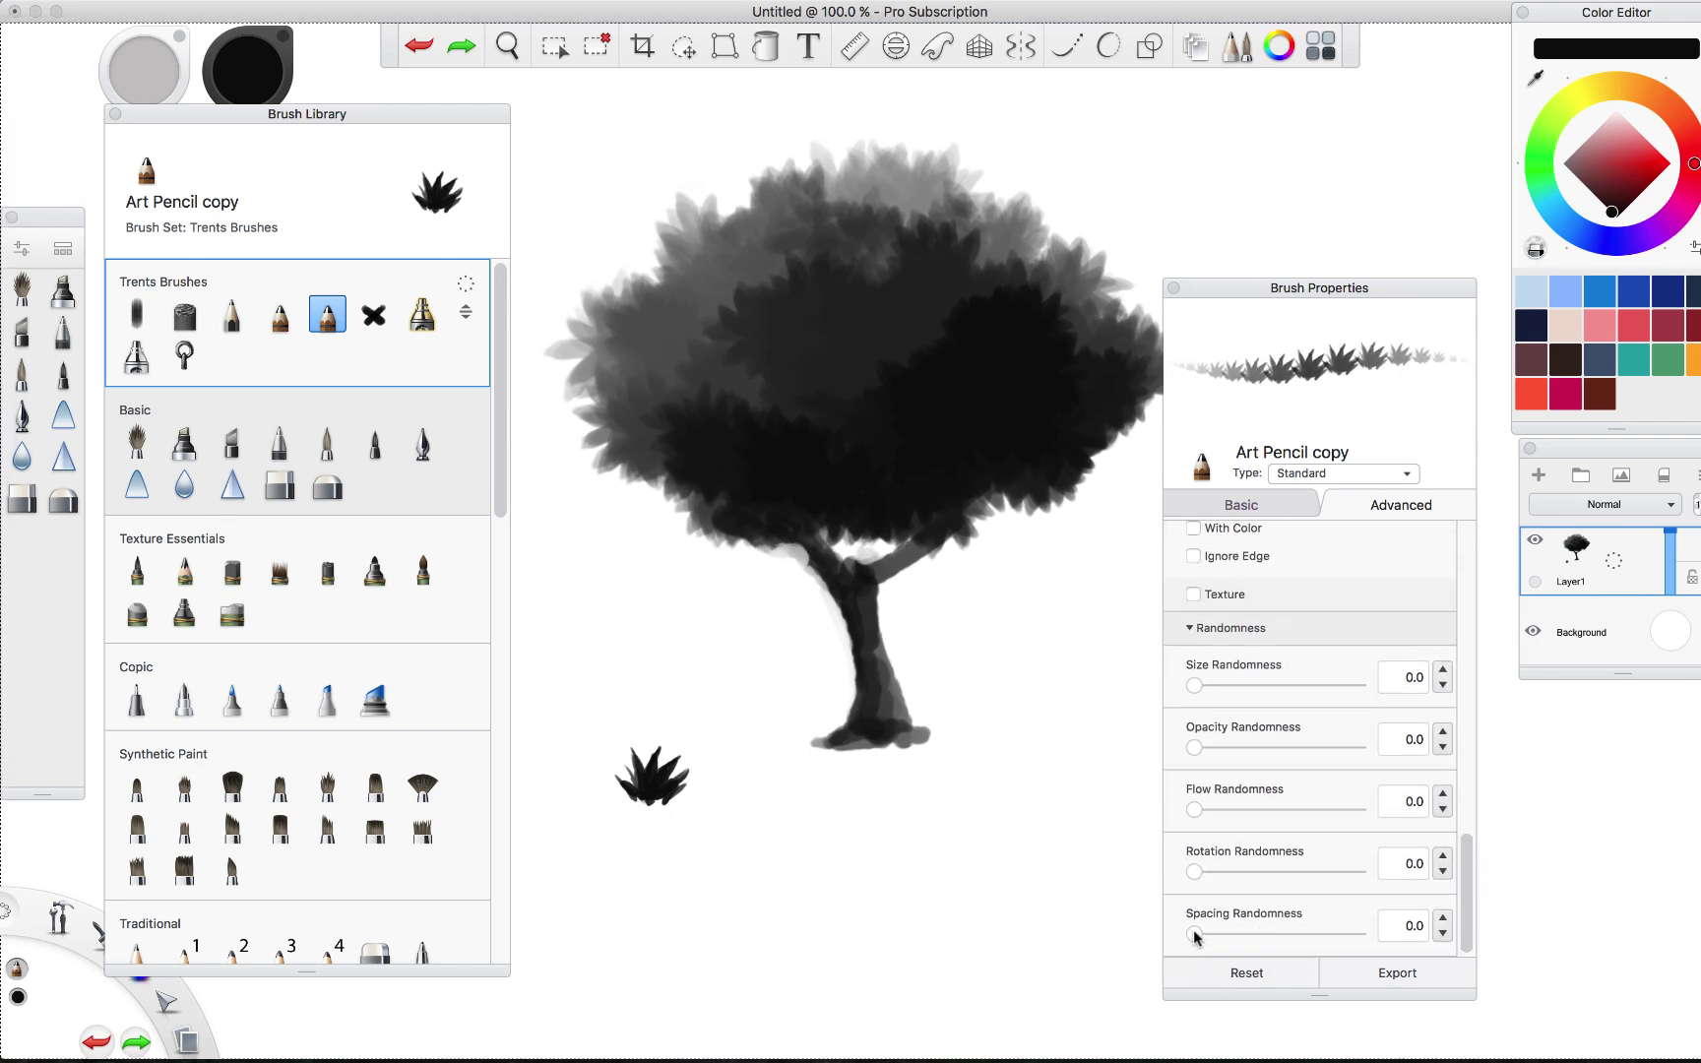
{"action": "left_click_drag", "start_coordinate": [1195, 937], "coordinate": [1244, 935]}
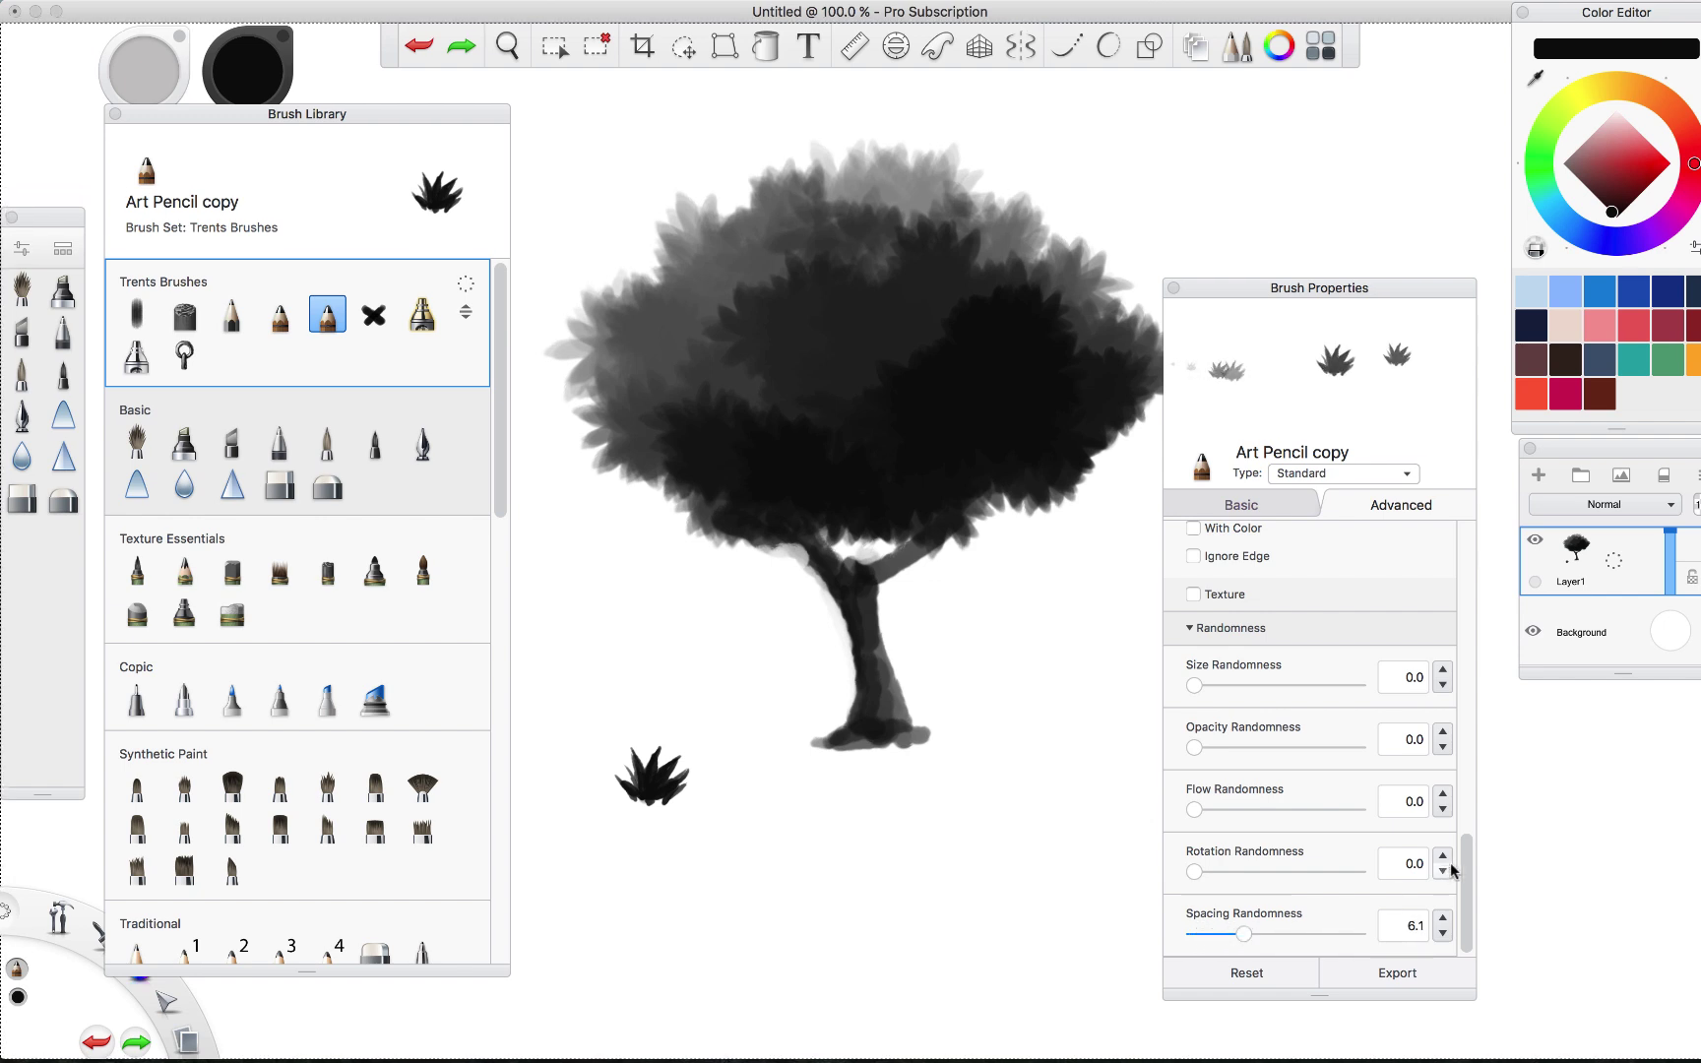
{"action": "left_click_drag", "start_coordinate": [1459, 893], "coordinate": [1440, 702]}
{"action": "scroll", "coordinate": [1440, 702], "scroll_direction": "up", "scroll_amount": 2}
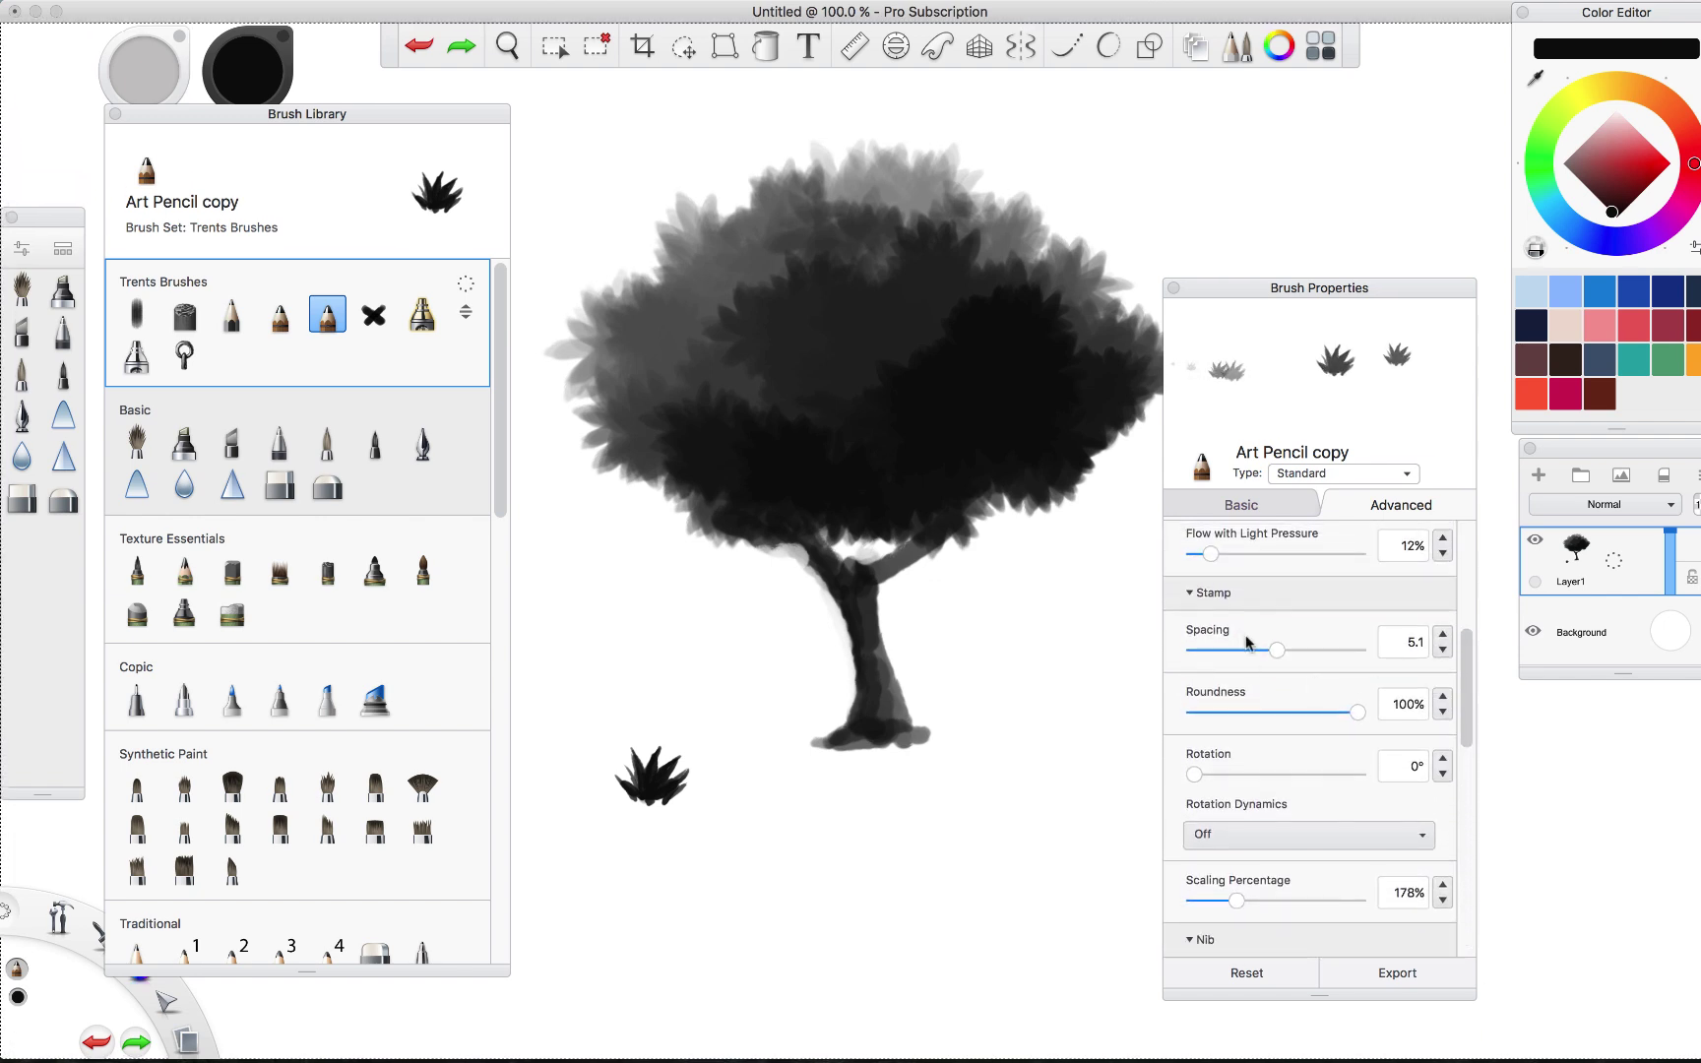
{"action": "left_click_drag", "start_coordinate": [1277, 654], "coordinate": [1207, 650]}
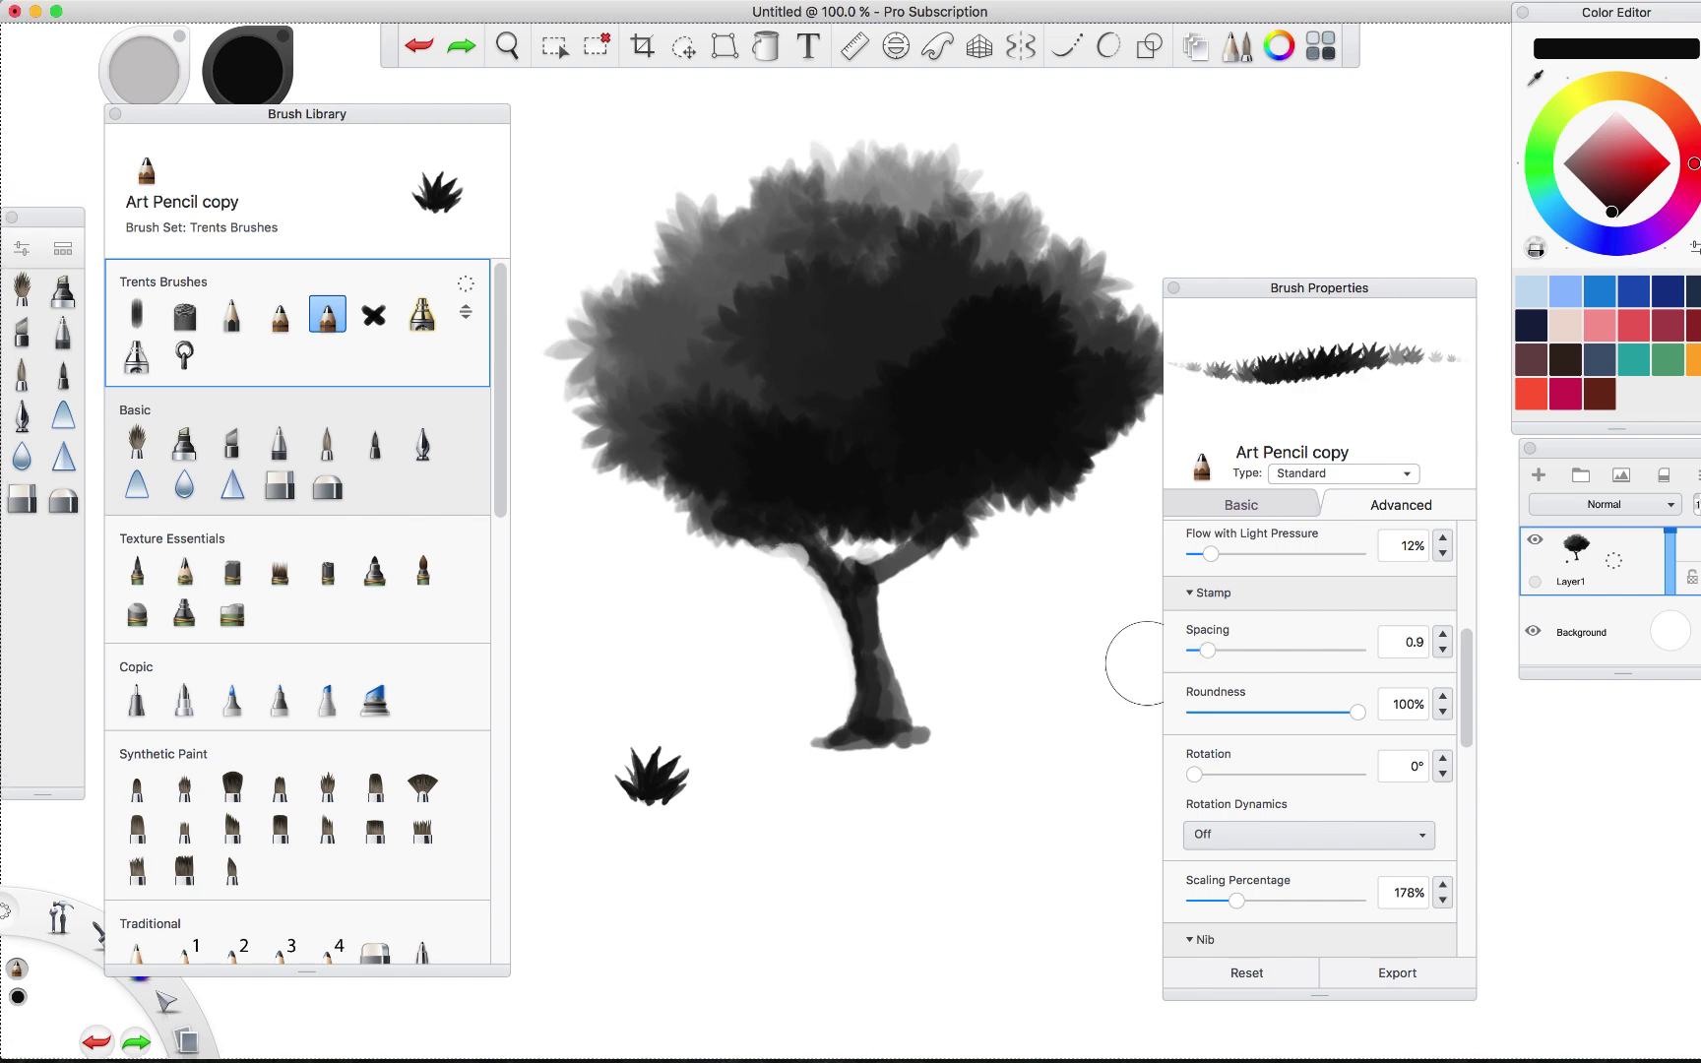
Try several test grass rows below the tree, undoing each one.
{"action": "left_click_drag", "start_coordinate": [788, 847], "coordinate": [1102, 870]}
{"action": "key", "text": "super+z"}
{"action": "left_click_drag", "start_coordinate": [876, 733], "coordinate": [1117, 694]}
{"action": "key", "text": "super+z"}
{"action": "left_click_drag", "start_coordinate": [758, 733], "coordinate": [1093, 734]}
{"action": "key", "text": "super+z"}
{"action": "left_click", "coordinate": [733, 753]}
{"action": "mouse_move", "coordinate": [733, 753]}
{"action": "left_mouse_down"}
{"action": "mouse_move", "coordinate": [925, 731]}
{"action": "mouse_move", "coordinate": [1112, 748]}
{"action": "left_mouse_up"}
{"action": "key", "text": "super+z"}
Paint a dense dark grass band along the base of the tree.
{"action": "left_click_drag", "start_coordinate": [729, 746], "coordinate": [1092, 746]}
{"action": "left_click_drag", "start_coordinate": [679, 748], "coordinate": [1043, 743]}
{"action": "left_click_drag", "start_coordinate": [748, 761], "coordinate": [1097, 773]}
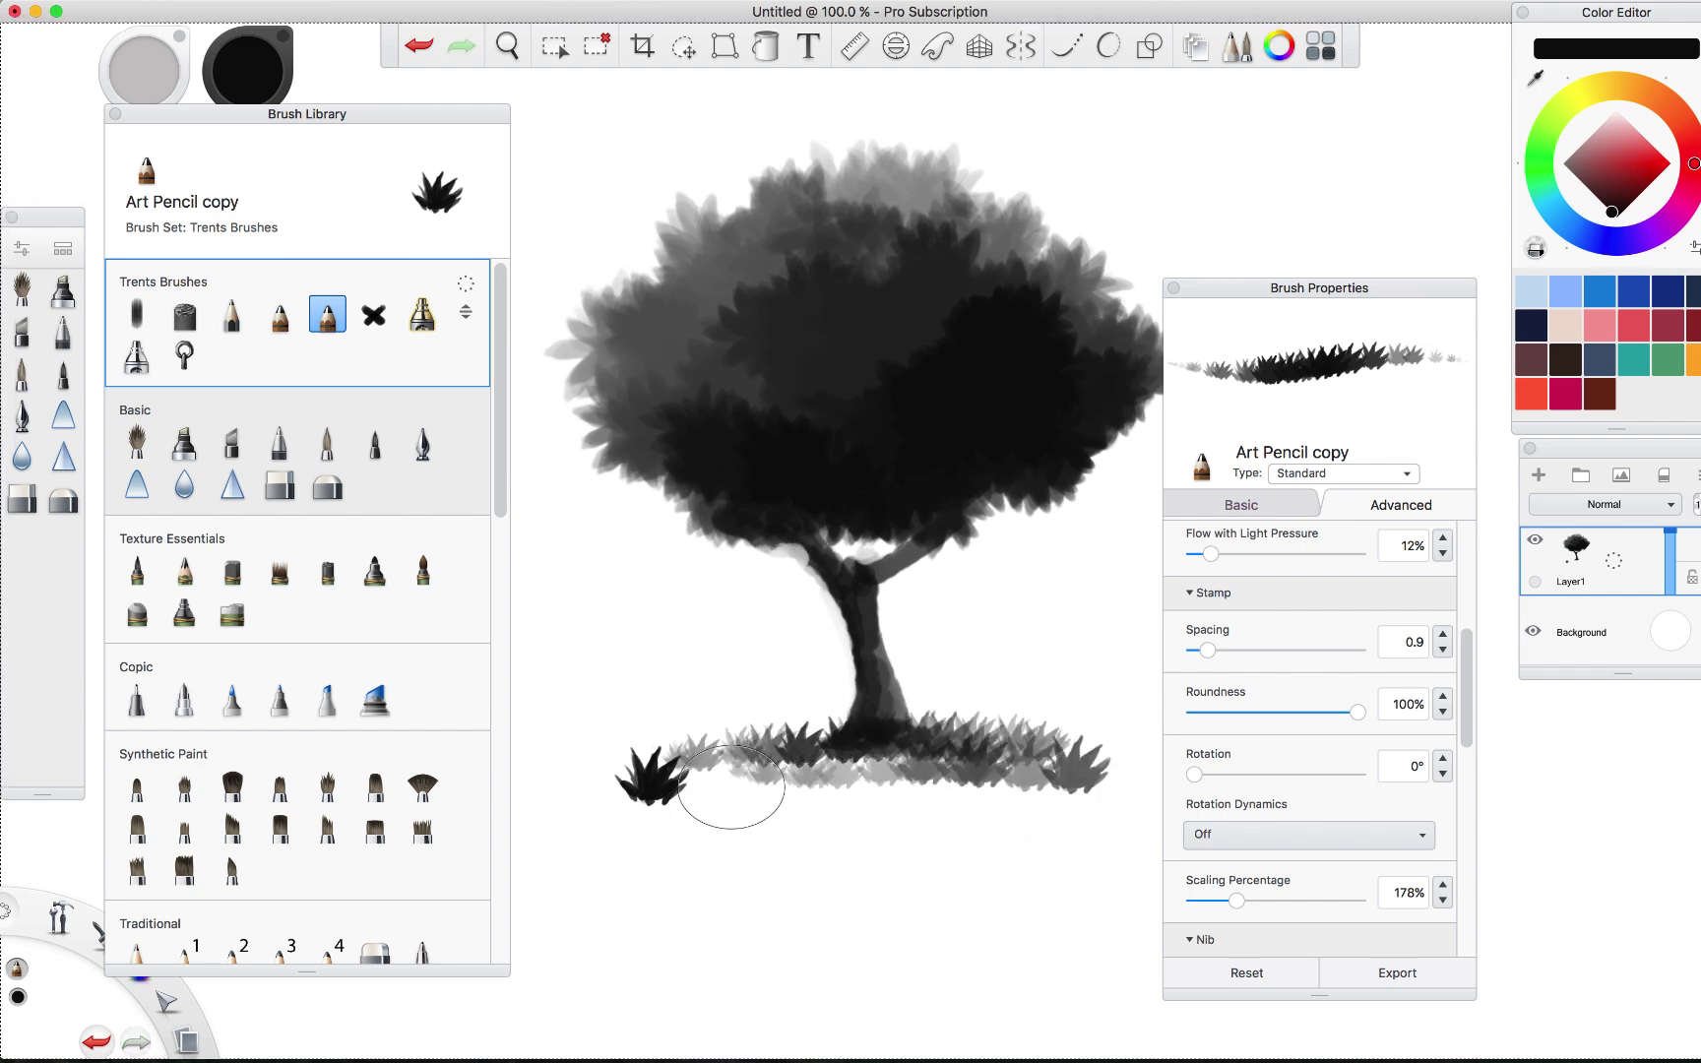
{"action": "mouse_move", "coordinate": [630, 788]}
{"action": "left_mouse_down"}
{"action": "mouse_move", "coordinate": [939, 796]}
{"action": "mouse_move", "coordinate": [588, 784]}
{"action": "mouse_move", "coordinate": [858, 779]}
{"action": "mouse_move", "coordinate": [1138, 804]}
{"action": "mouse_move", "coordinate": [1023, 809]}
{"action": "mouse_move", "coordinate": [1151, 763]}
{"action": "left_mouse_up"}
{"action": "left_click_drag", "start_coordinate": [915, 803], "coordinate": [1102, 777]}
{"action": "left_click_drag", "start_coordinate": [816, 787], "coordinate": [1122, 773]}
{"action": "left_click_drag", "start_coordinate": [984, 802], "coordinate": [615, 811]}
{"action": "mouse_move", "coordinate": [886, 808]}
{"action": "left_mouse_down"}
{"action": "mouse_move", "coordinate": [561, 817]}
{"action": "mouse_move", "coordinate": [728, 822]}
{"action": "mouse_move", "coordinate": [1004, 793]}
{"action": "left_mouse_up"}
{"action": "left_click_drag", "start_coordinate": [757, 807], "coordinate": [1112, 792]}
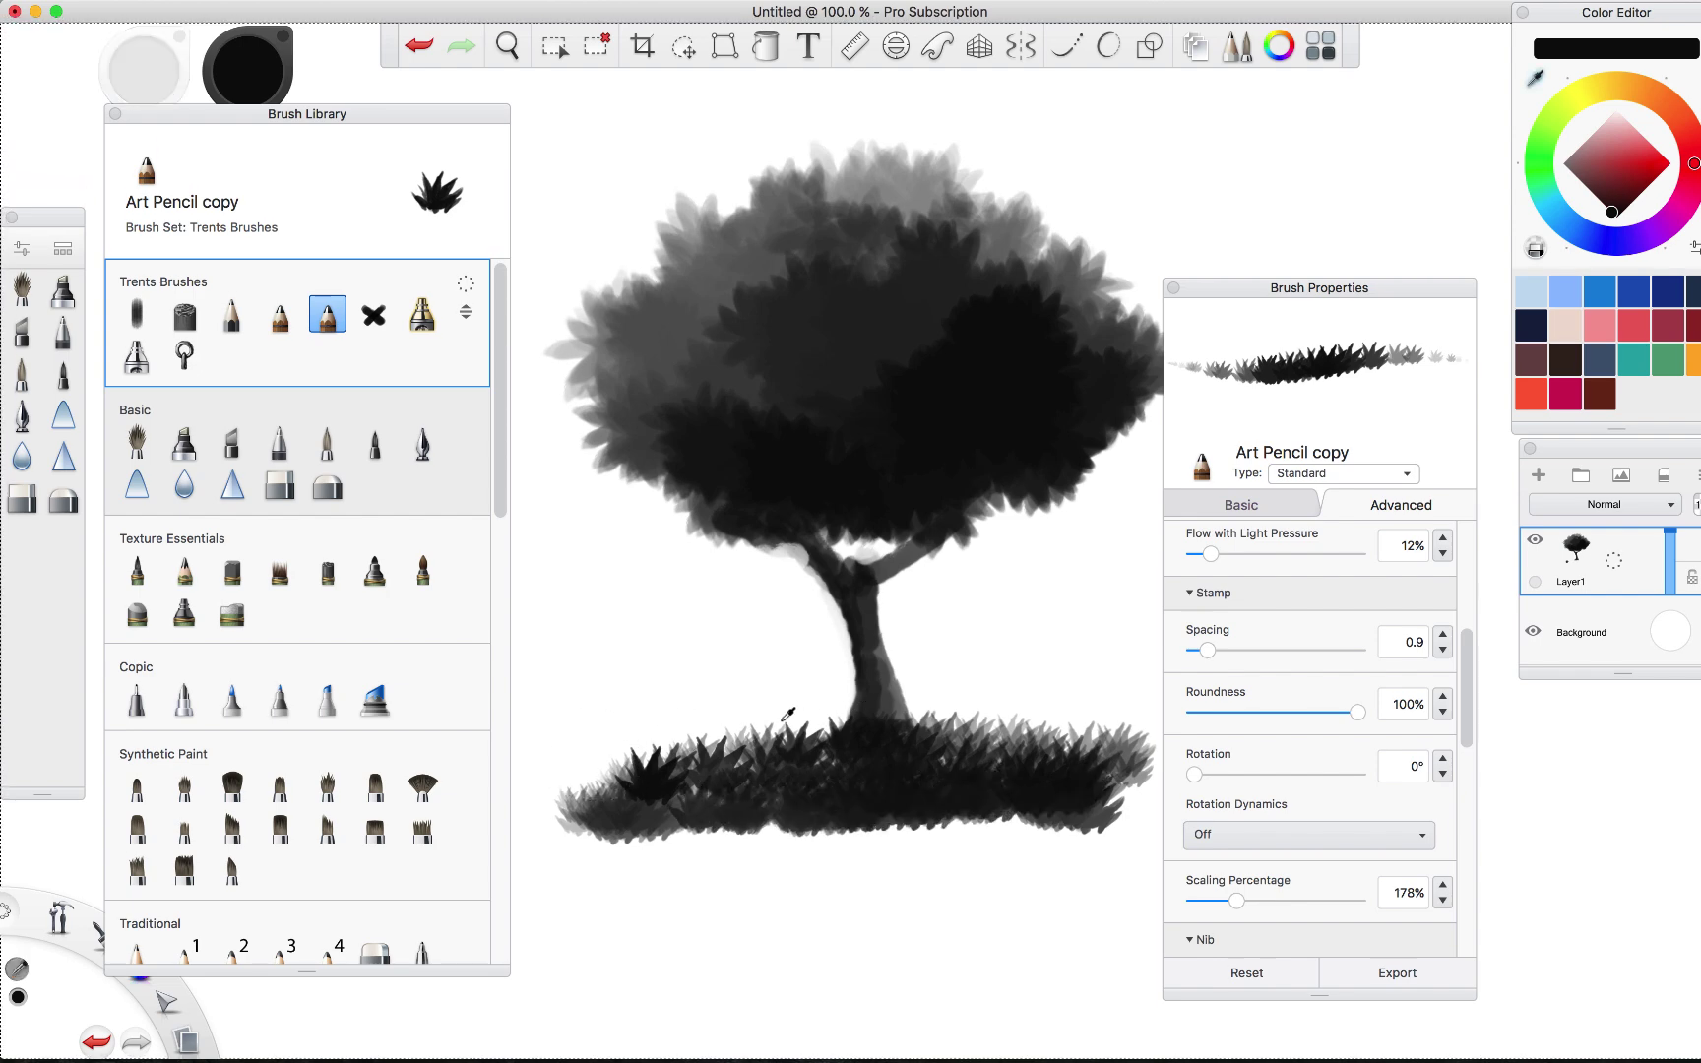
Switch to white and lighten the grass band's lower edge with white grass strokes.
{"action": "left_click", "coordinate": [1616, 109]}
{"action": "mouse_move", "coordinate": [600, 817]}
{"action": "left_mouse_down"}
{"action": "mouse_move", "coordinate": [1073, 827]}
{"action": "mouse_move", "coordinate": [580, 822]}
{"action": "left_mouse_up"}
{"action": "left_click_drag", "start_coordinate": [719, 812], "coordinate": [1122, 802]}
{"action": "left_click_drag", "start_coordinate": [655, 837], "coordinate": [1107, 802]}
{"action": "left_click_drag", "start_coordinate": [817, 827], "coordinate": [1090, 853]}
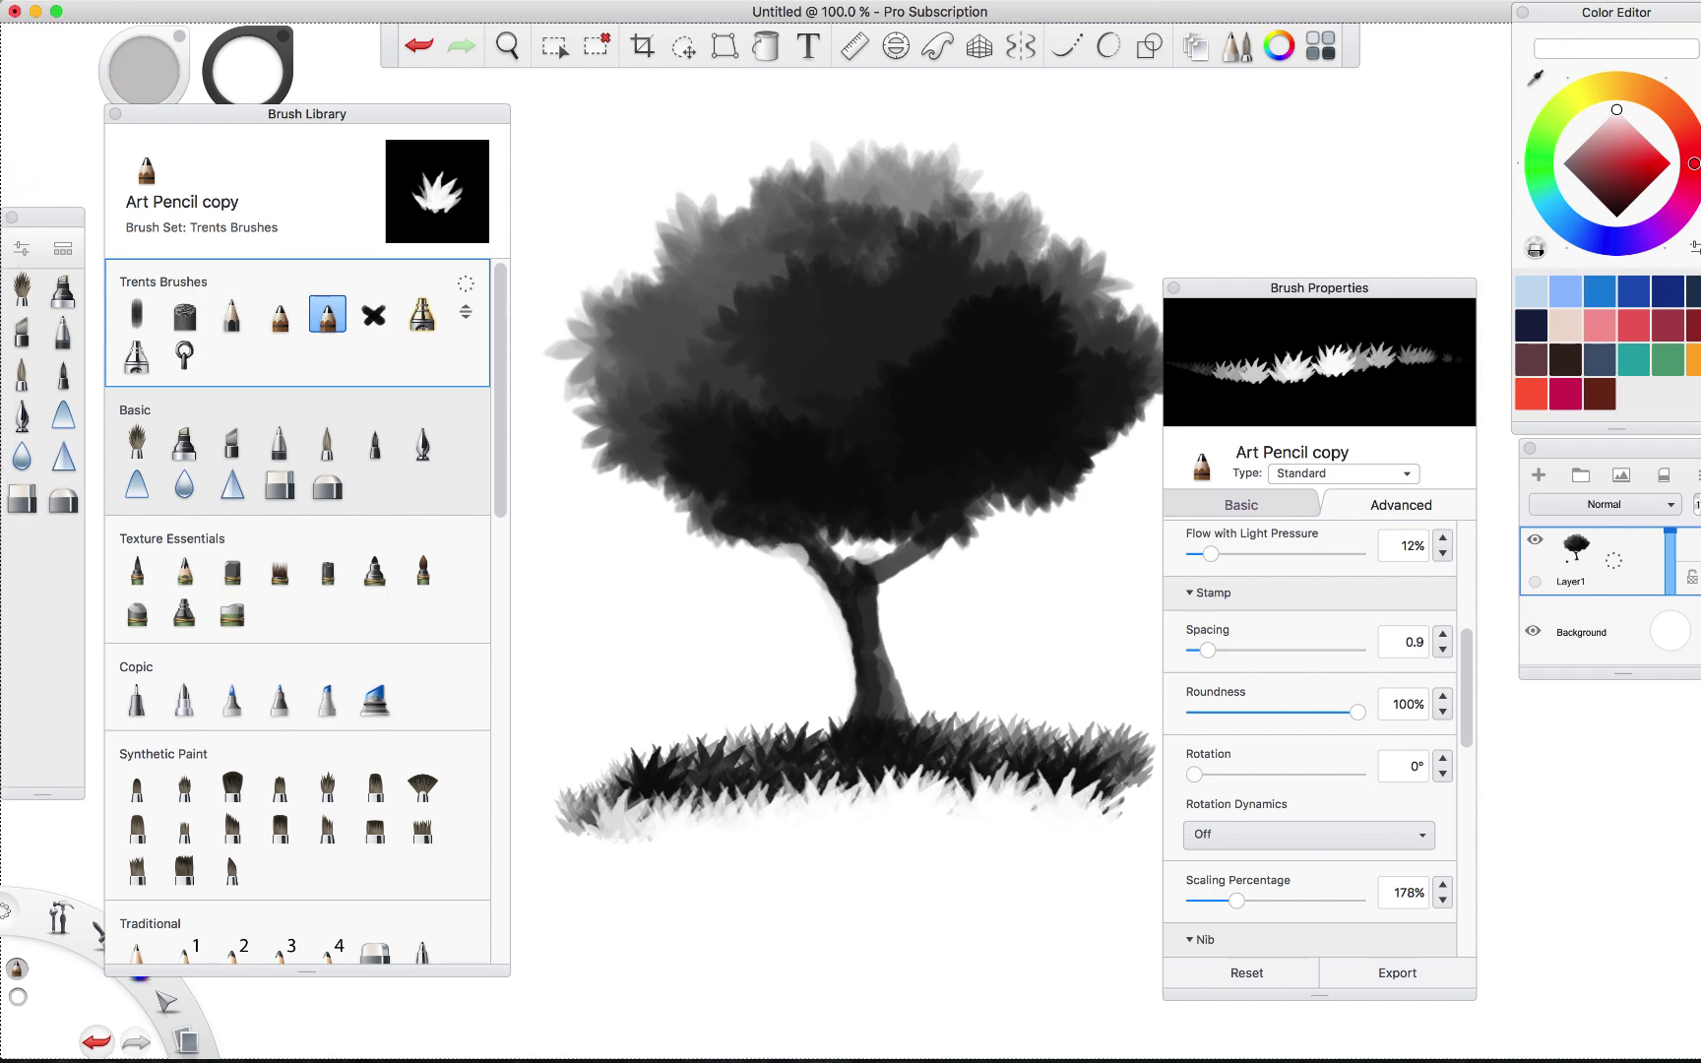
{"action": "left_click_drag", "start_coordinate": [650, 836], "coordinate": [1085, 842]}
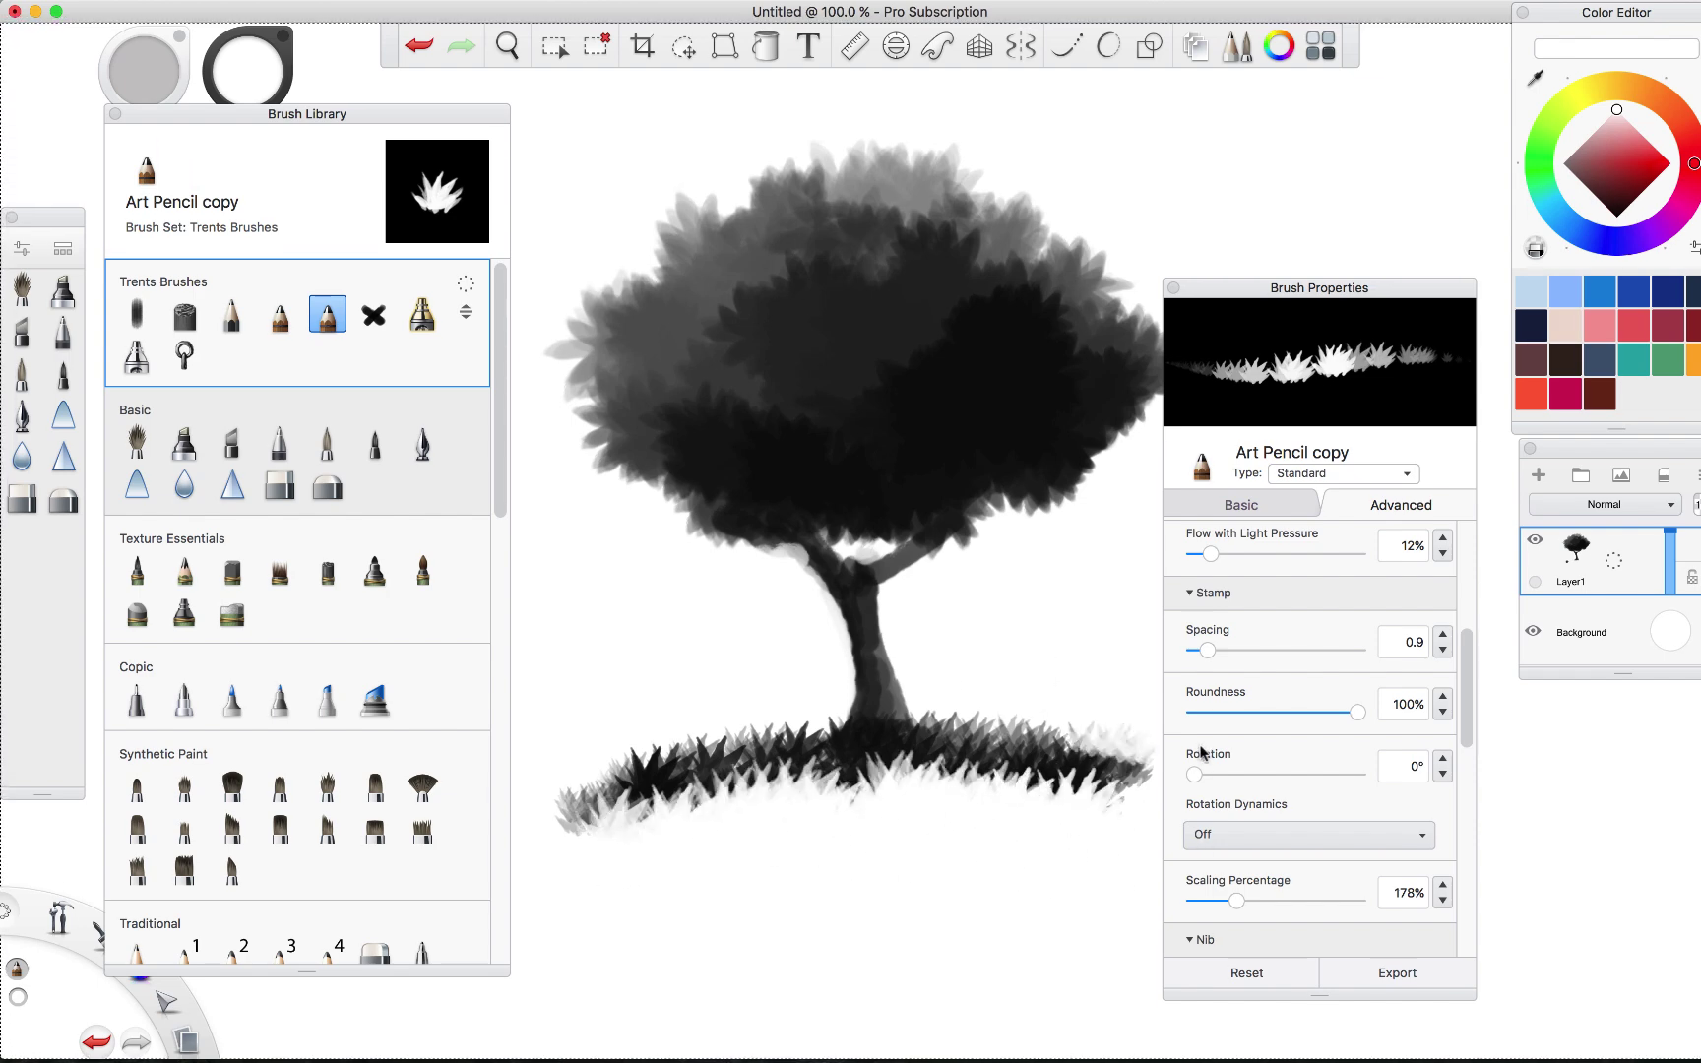
{"action": "key", "text": "super+z"}
{"action": "key", "text": "super+shift+z"}
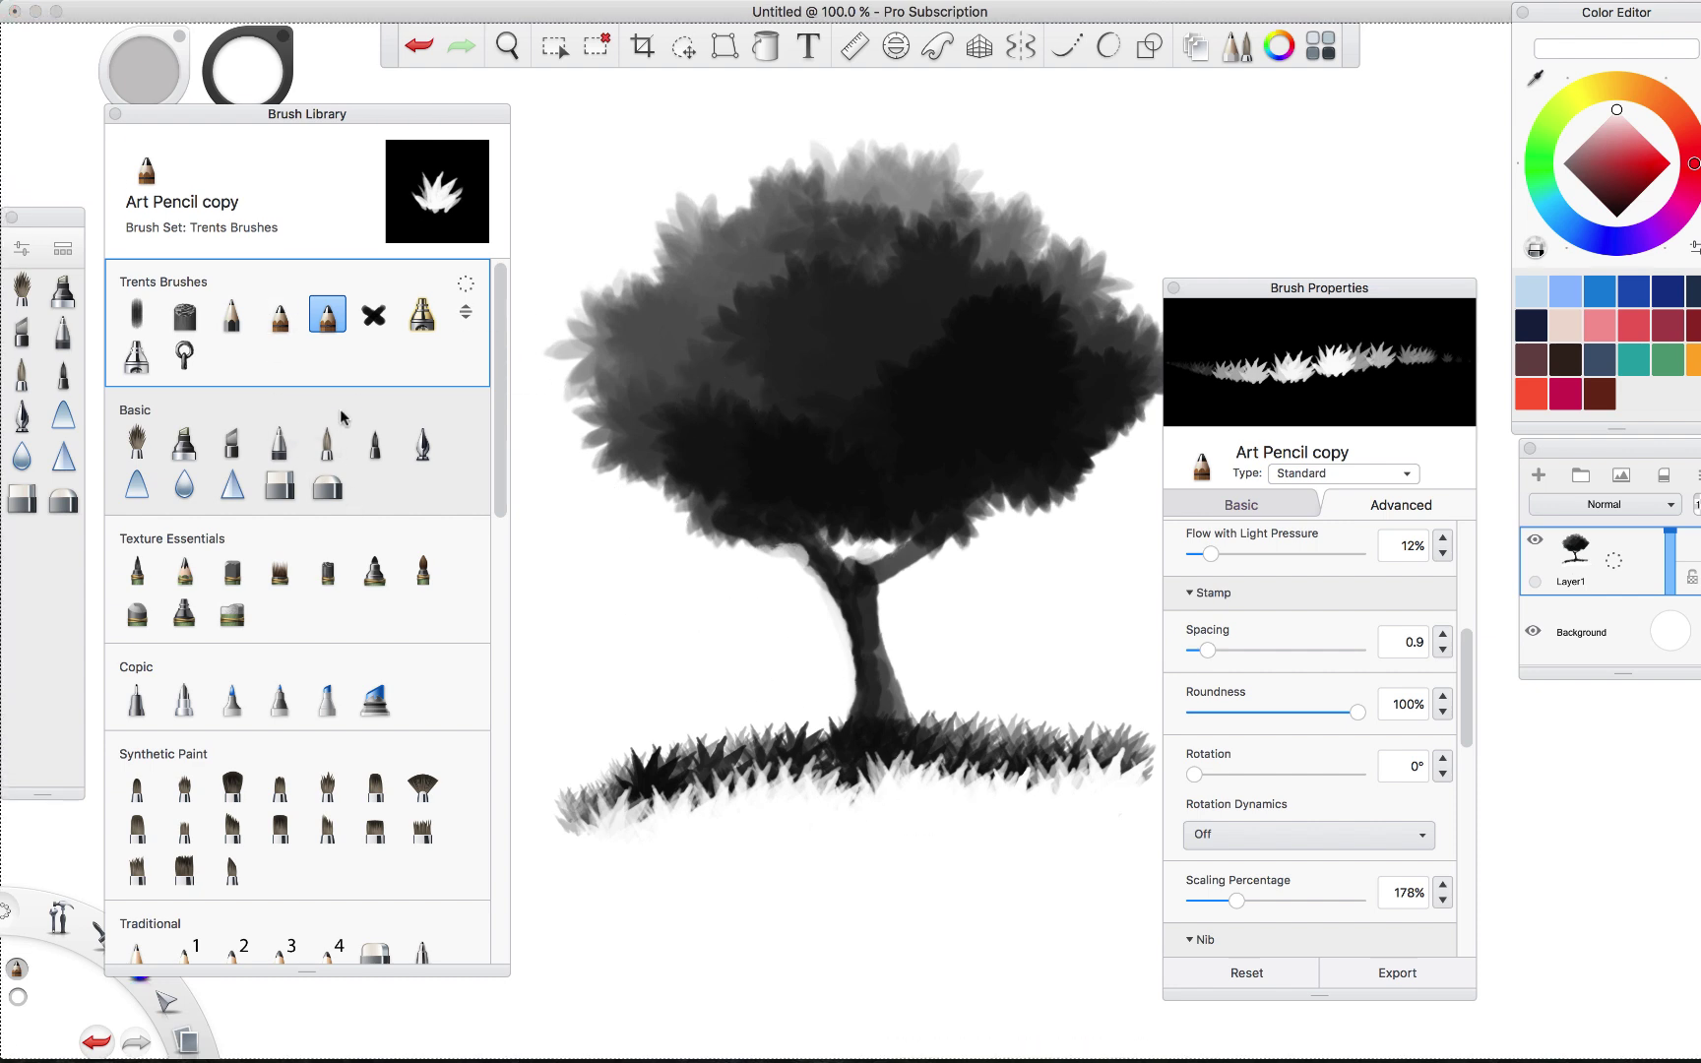
Use the grass stamp shape as the grass-clump brush's icon, then bring up the Trents Brushes set options.
{"action": "left_click", "coordinate": [1217, 478]}
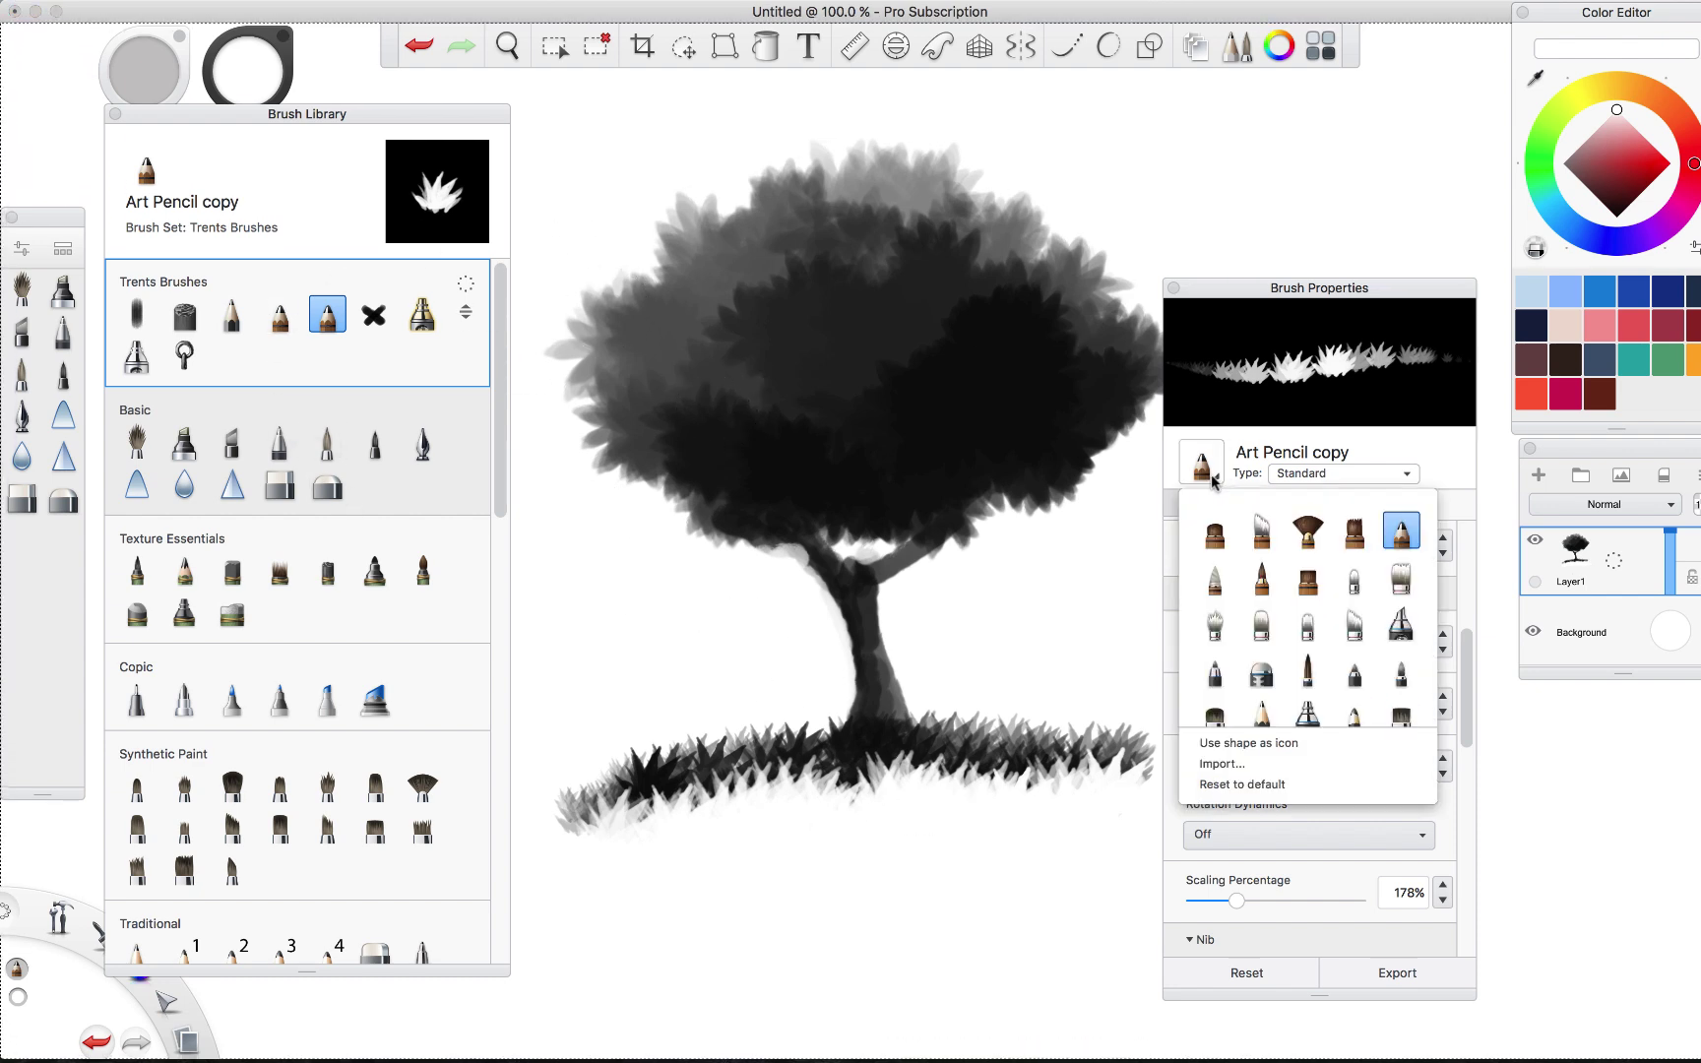
{"action": "scroll", "coordinate": [1230, 531], "scroll_direction": "up", "scroll_amount": 1}
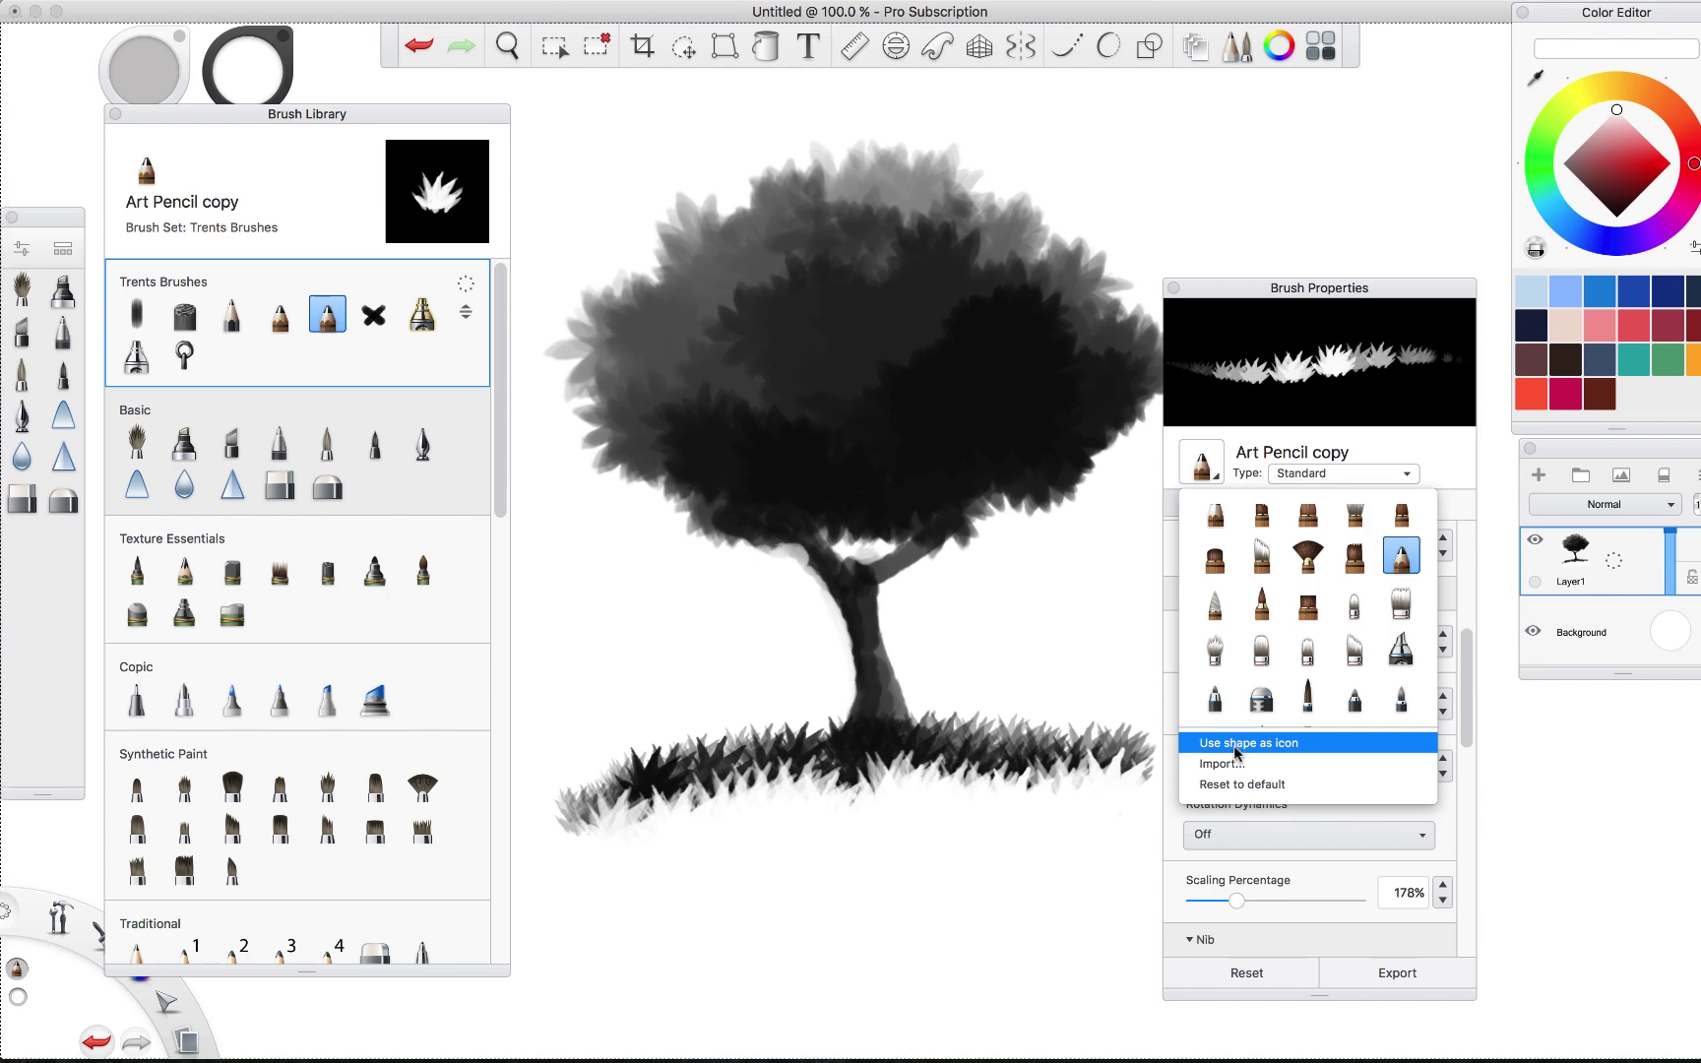
{"action": "left_click", "coordinate": [1236, 746]}
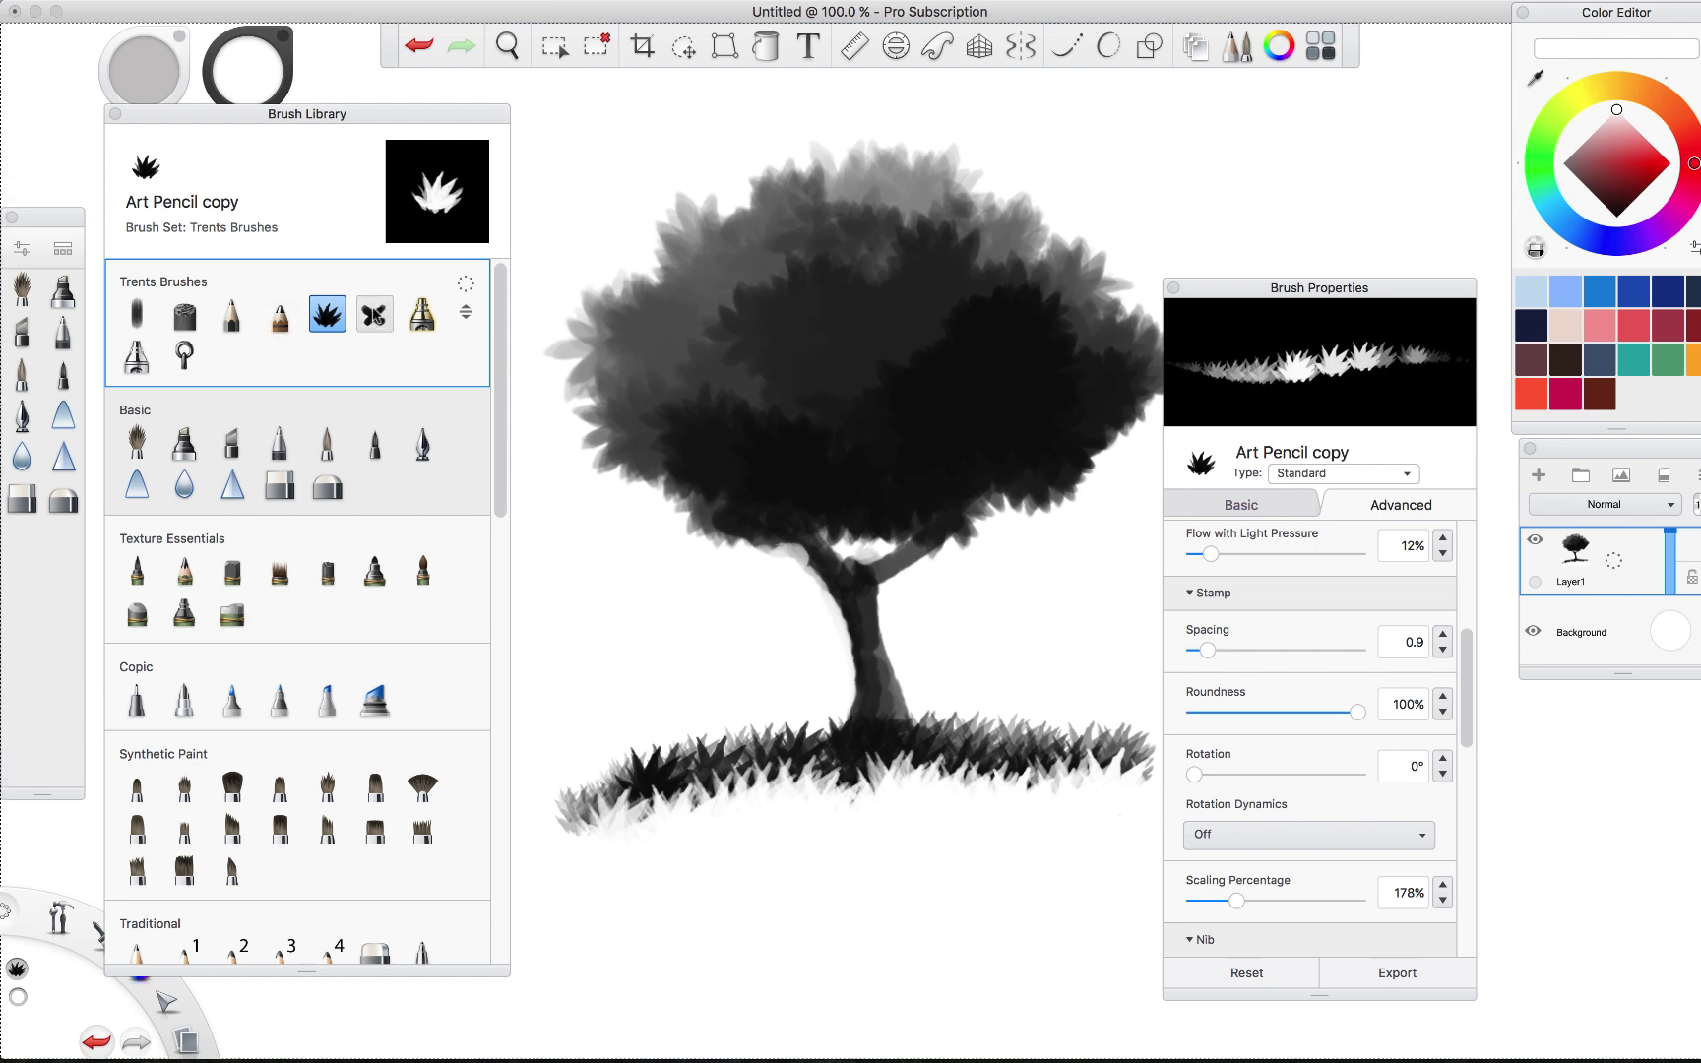
{"action": "left_click", "coordinate": [466, 286]}
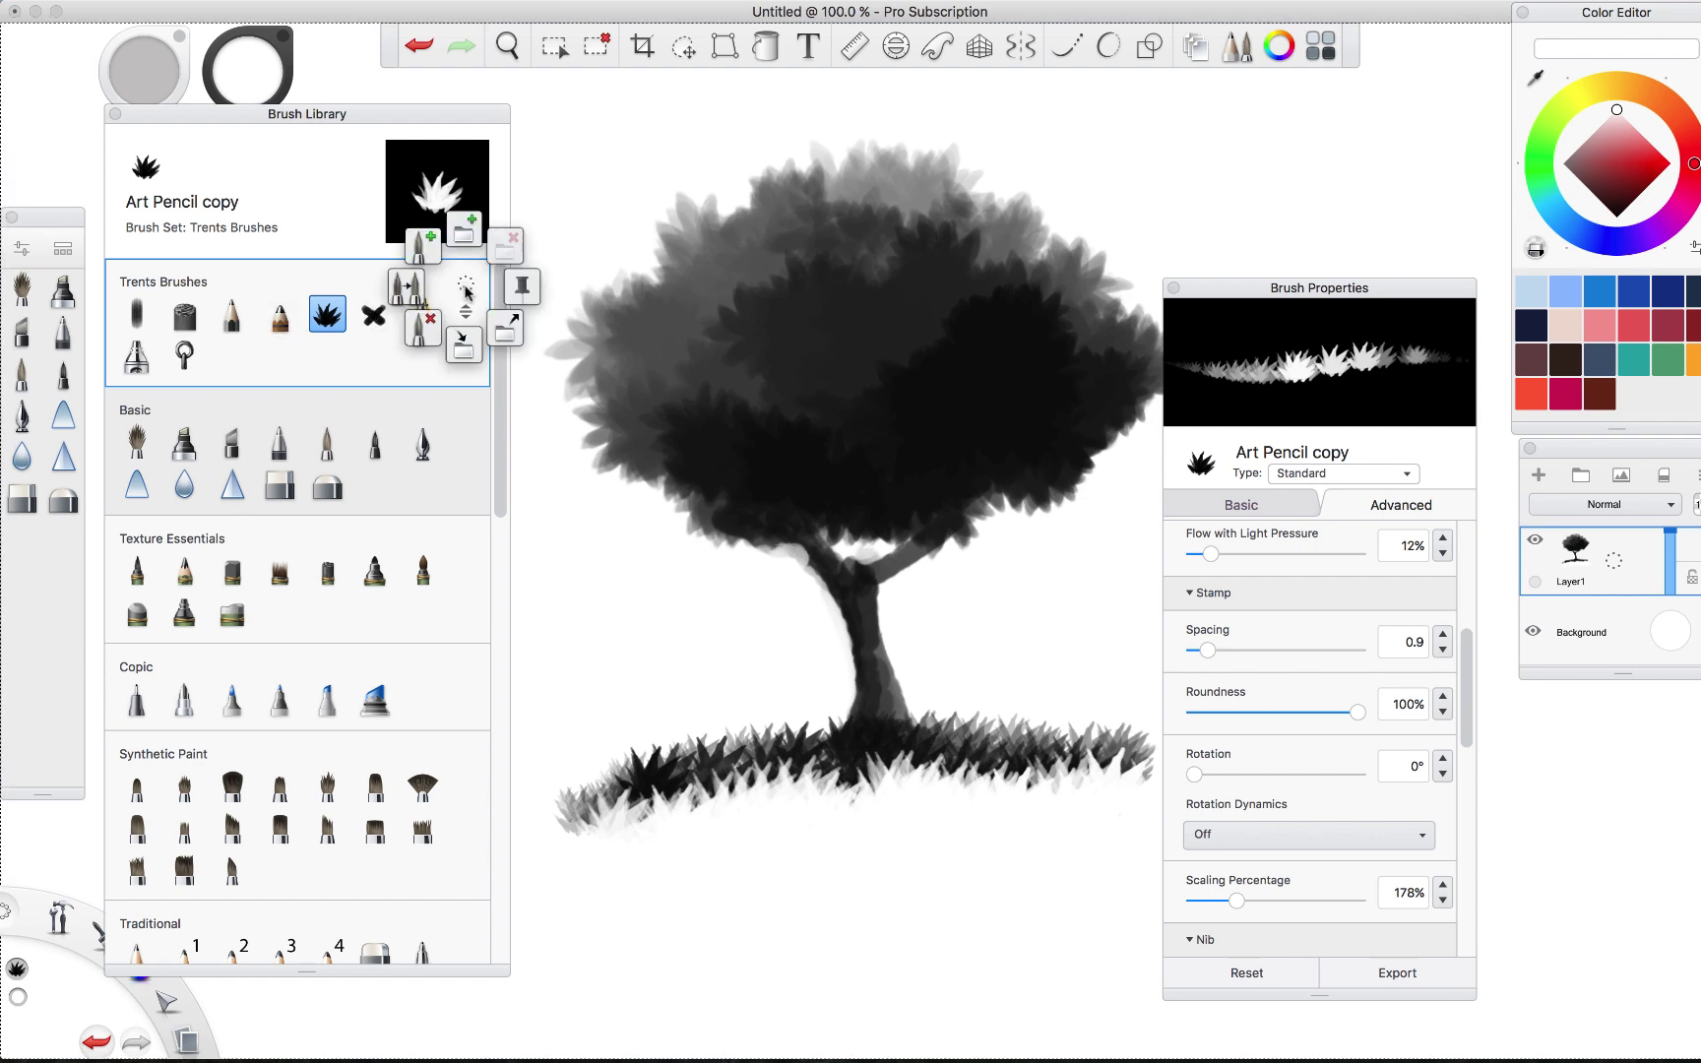
Use Export Brush Set to save the file as 'Trents Brushes' in the 2-May_CloudStrife folder.
{"action": "left_click", "coordinate": [507, 331]}
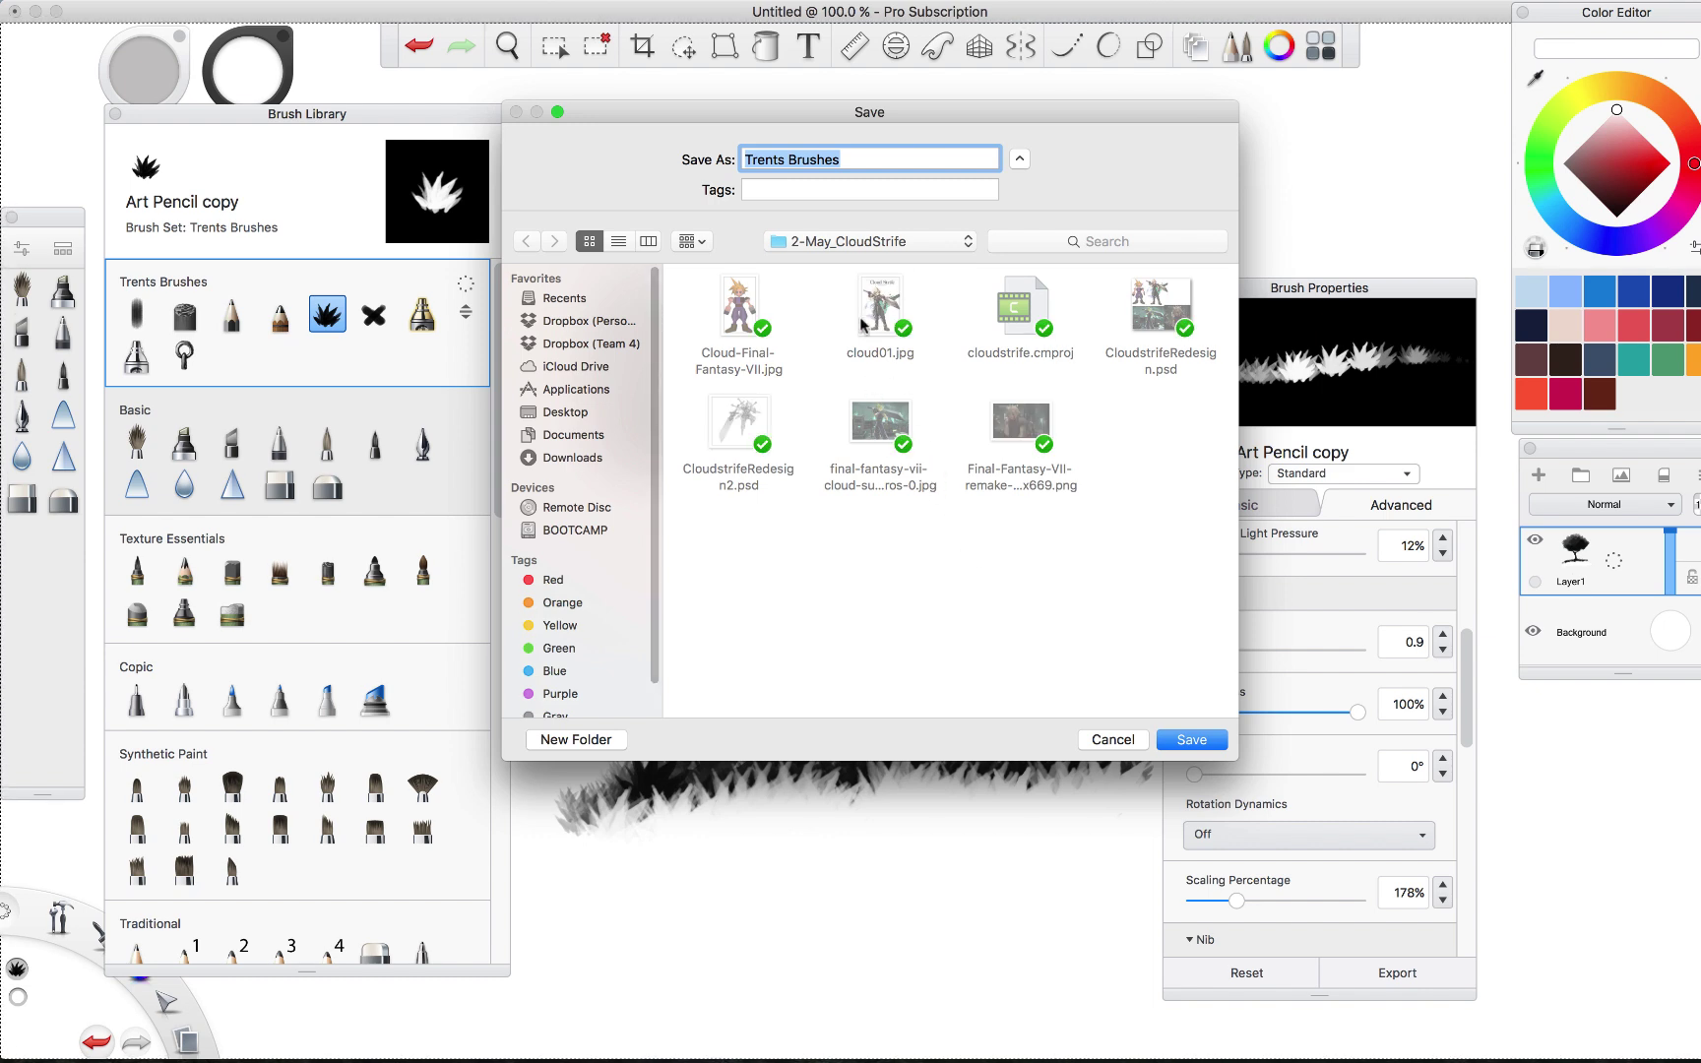
{"action": "left_click", "coordinate": [1192, 740]}
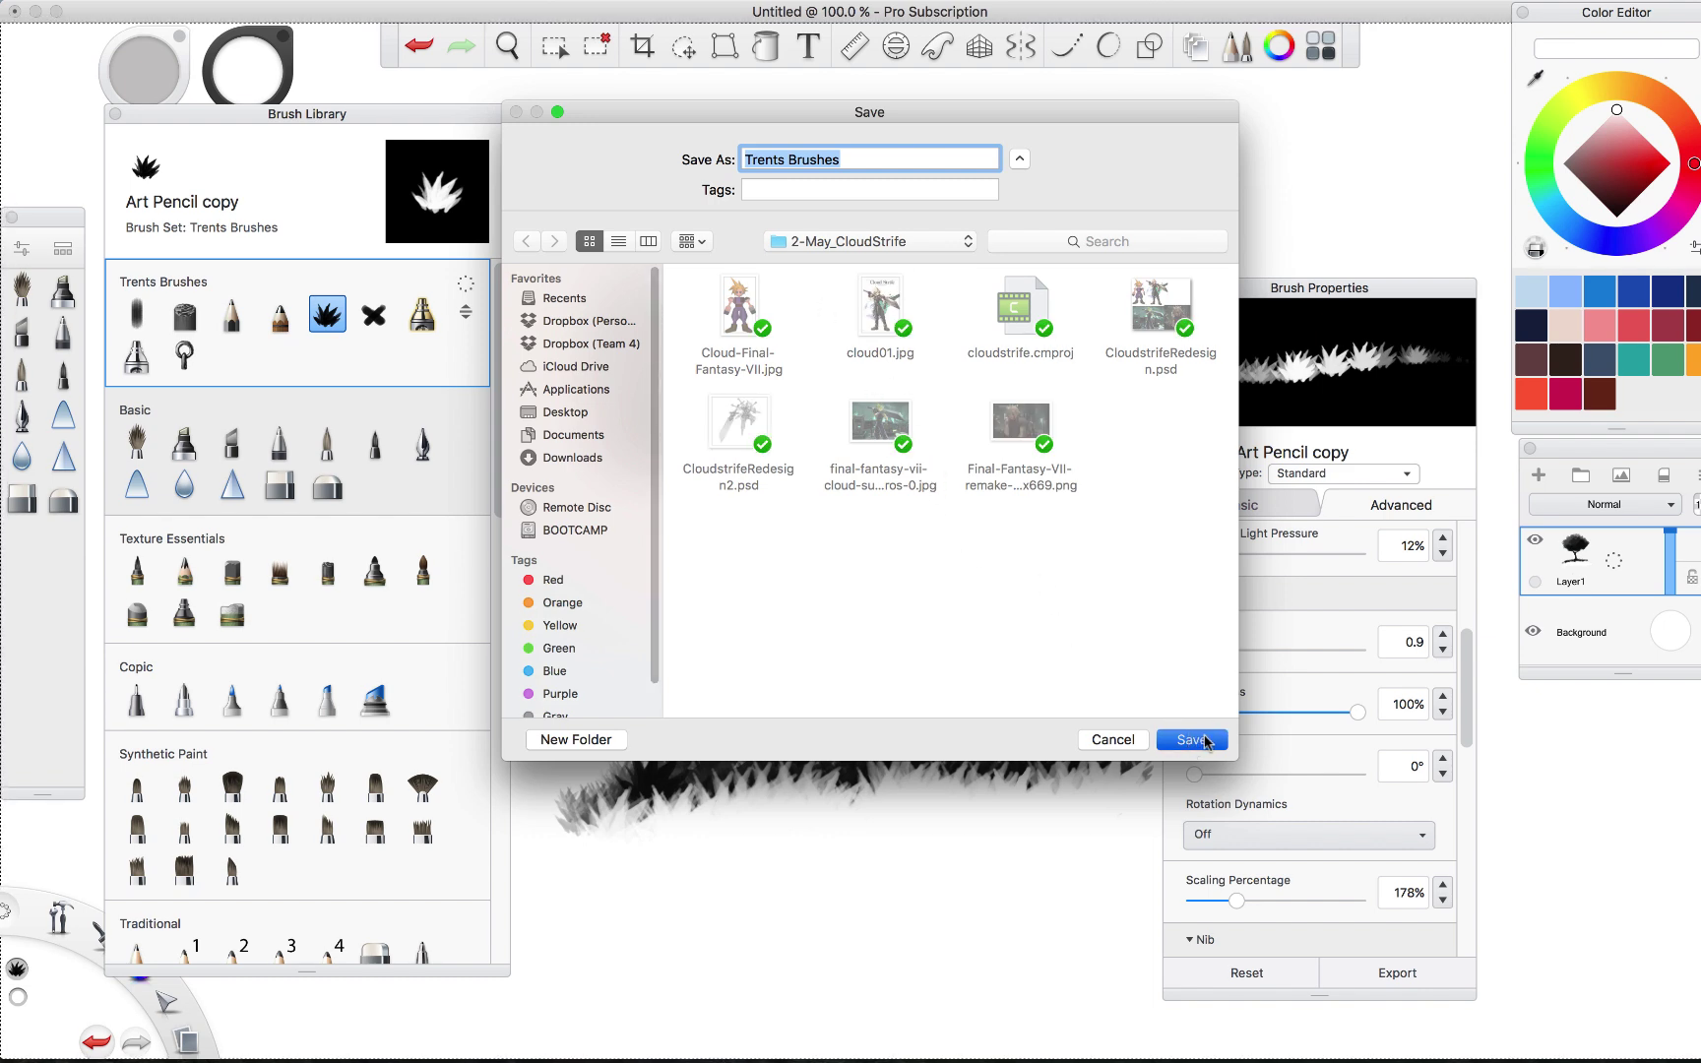
{"action": "left_click", "coordinate": [1216, 745]}
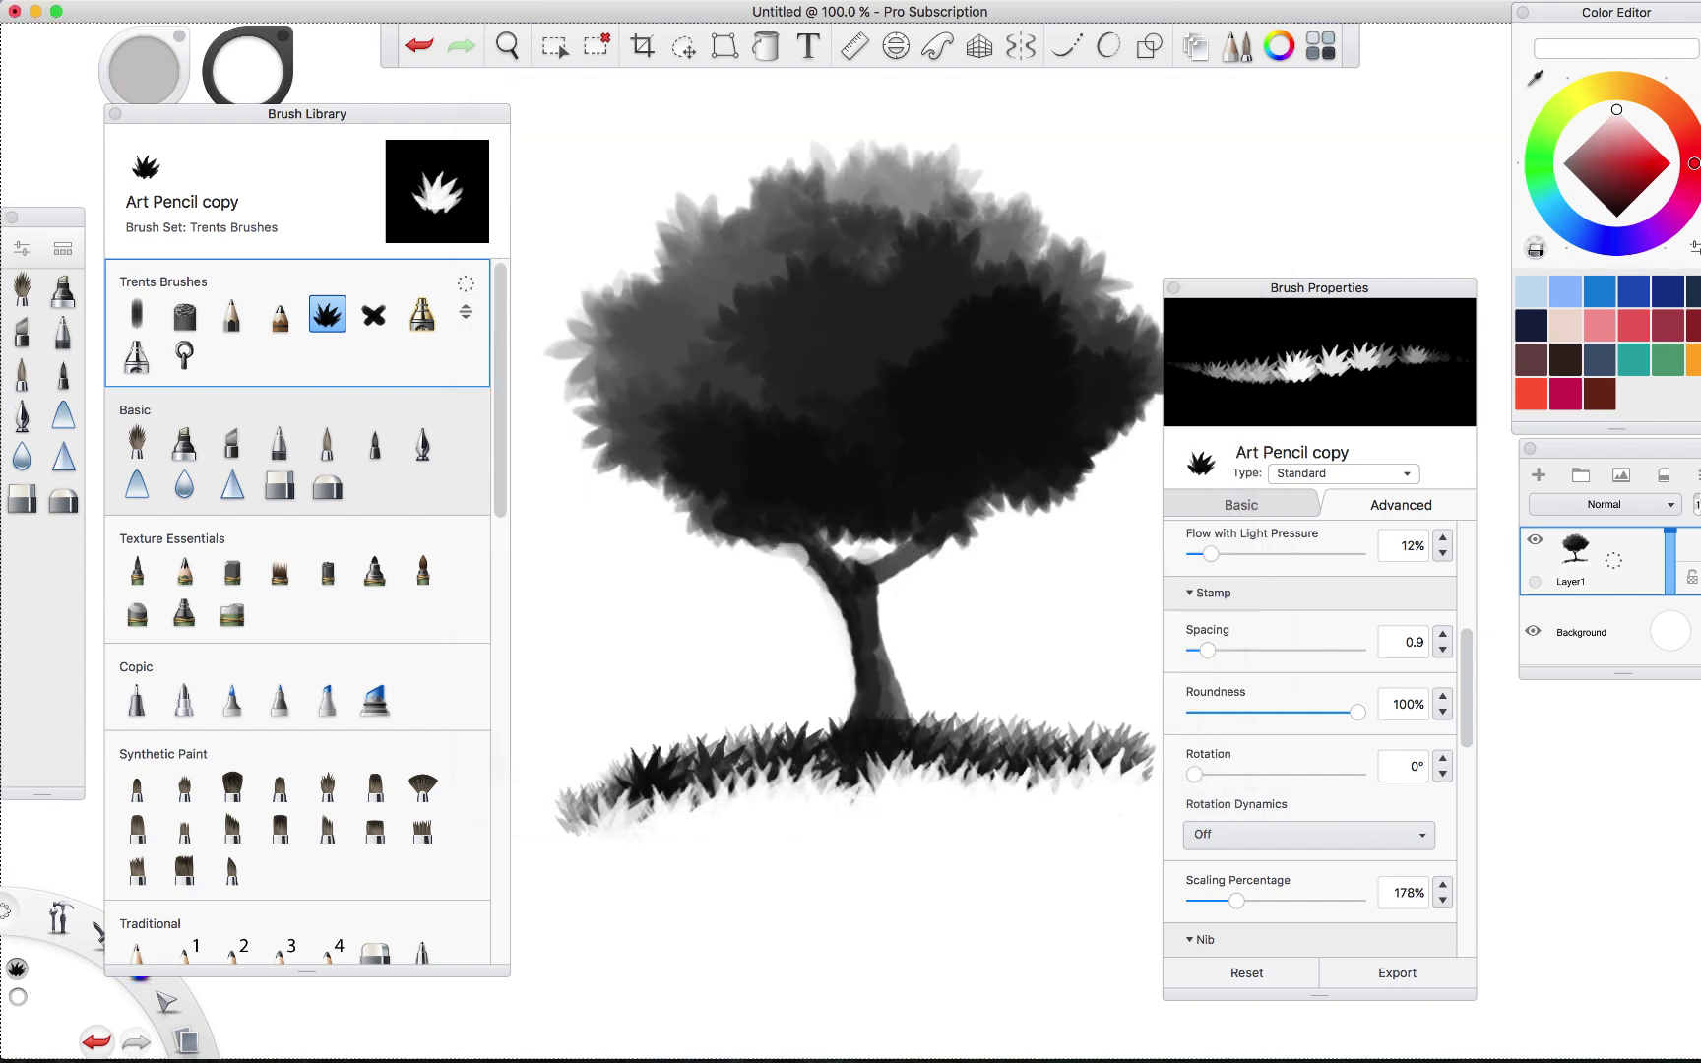